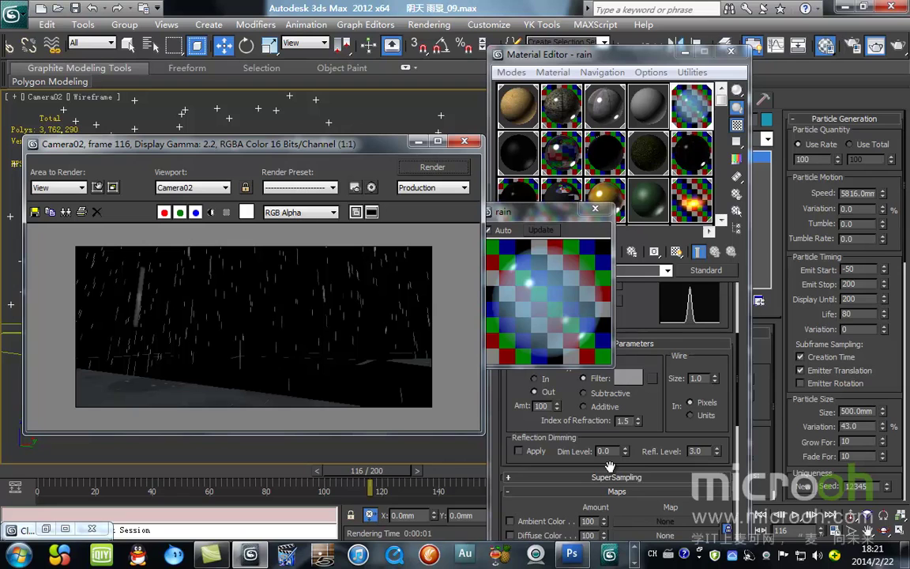
{"action": "left_click_drag", "start_coordinate": [534, 211], "coordinate": [560, 194]}
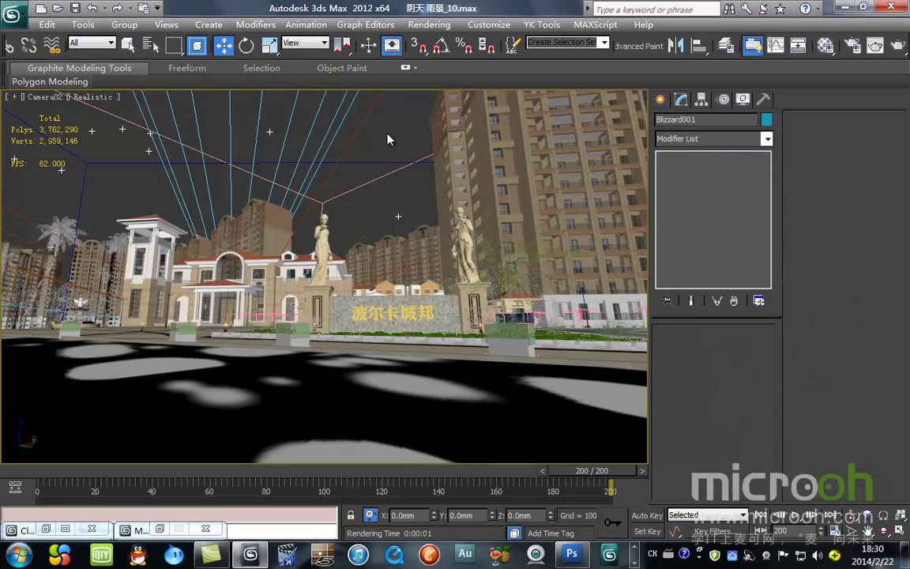
Review the scene's render effects list in the Environment and Effects window, and minimize the window.
{"action": "key", "text": "8"}
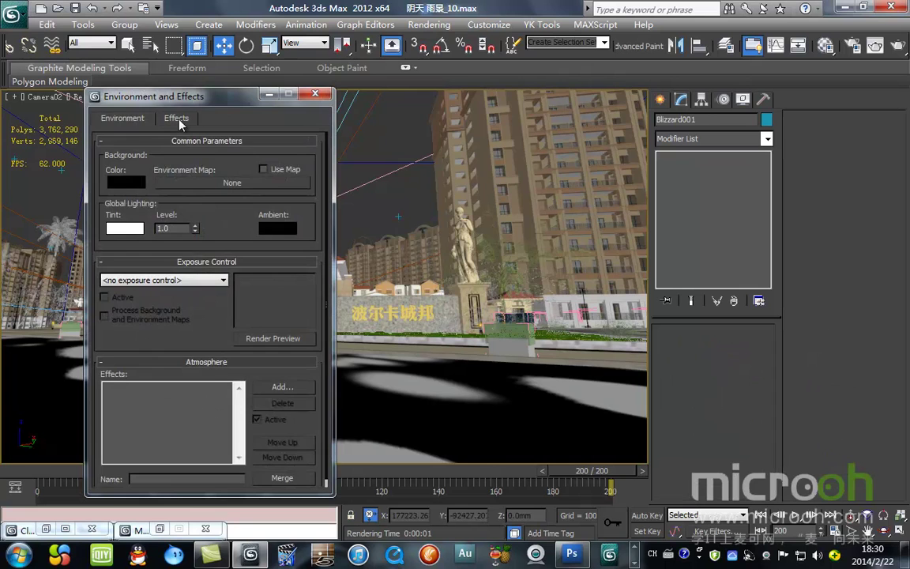
{"action": "left_click", "coordinate": [177, 119]}
{"action": "left_click_drag", "start_coordinate": [228, 102], "coordinate": [472, 100]}
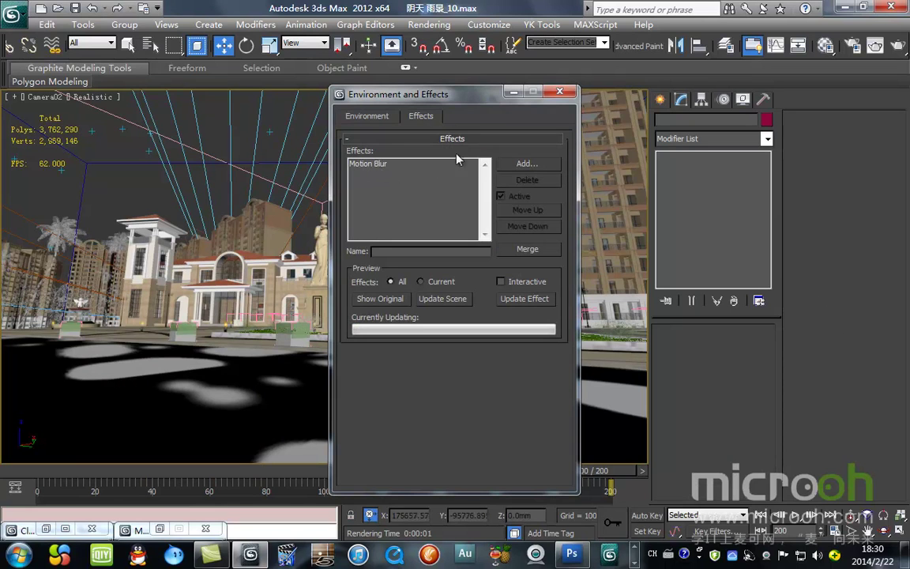
{"action": "left_click_drag", "start_coordinate": [451, 96], "coordinate": [349, 118]}
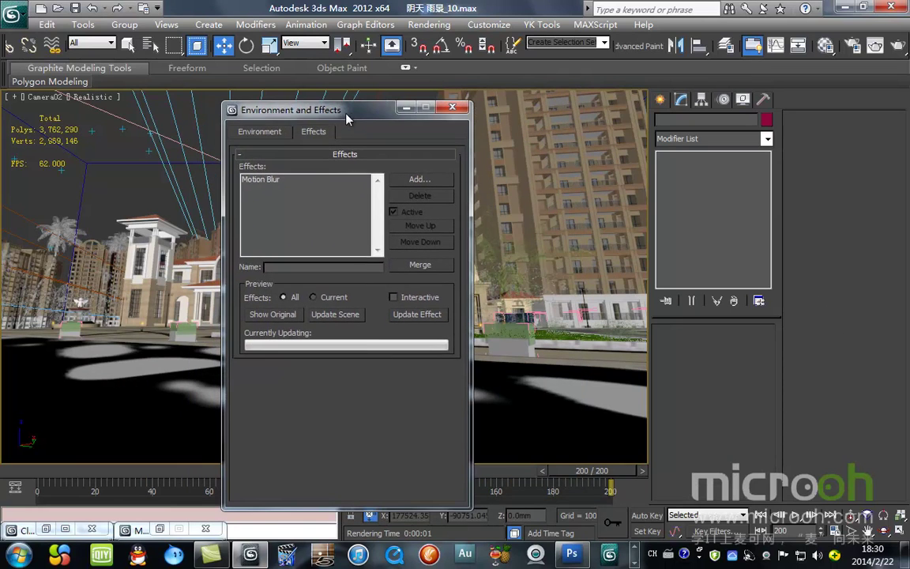
{"action": "left_click", "coordinate": [406, 116]}
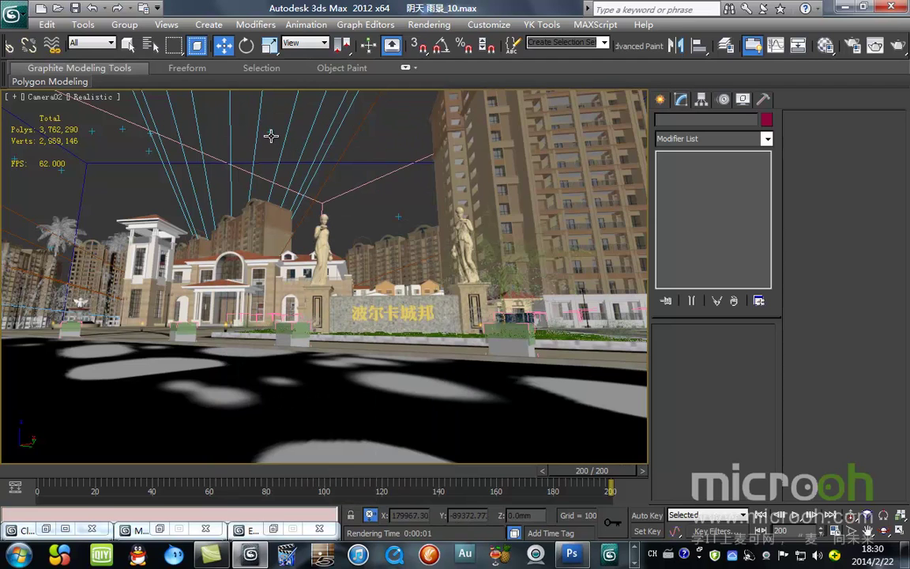
{"action": "left_click", "coordinate": [271, 136]}
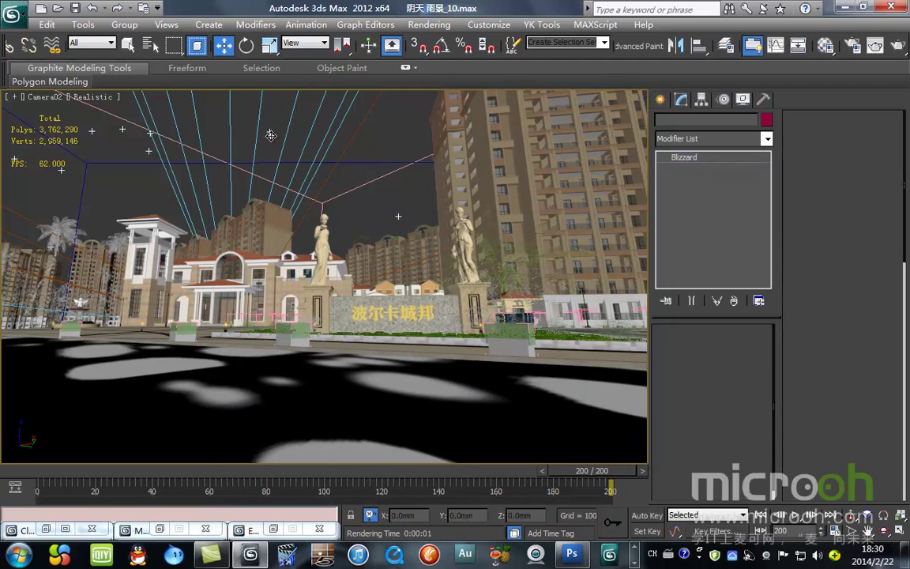
{"action": "right_click", "coordinate": [346, 169]}
{"action": "left_click", "coordinate": [387, 133]}
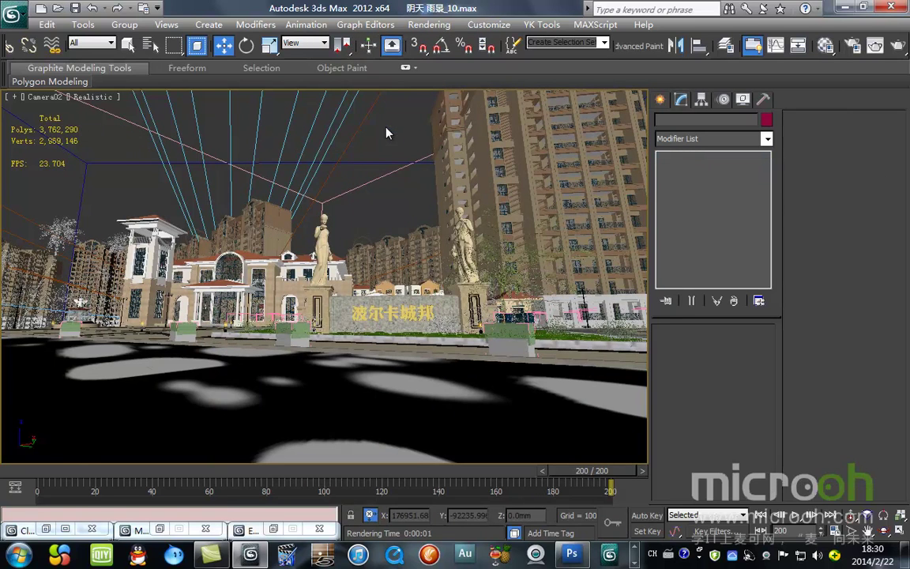
Select all scene objects and set their motion blur to Image with a multiplier of 0 in the object properties.
{"action": "key", "text": "ctrl+a"}
{"action": "right_click", "coordinate": [386, 133]}
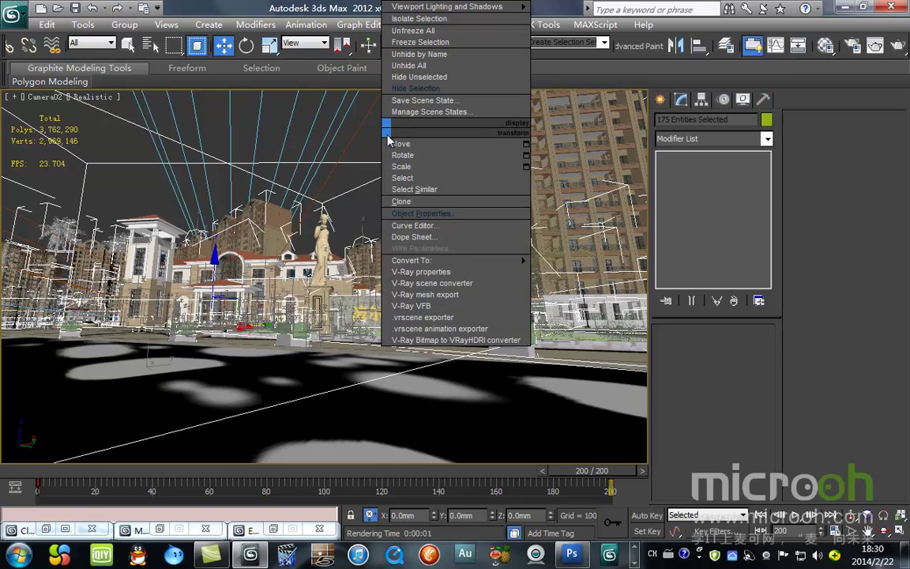
{"action": "left_click", "coordinate": [456, 225]}
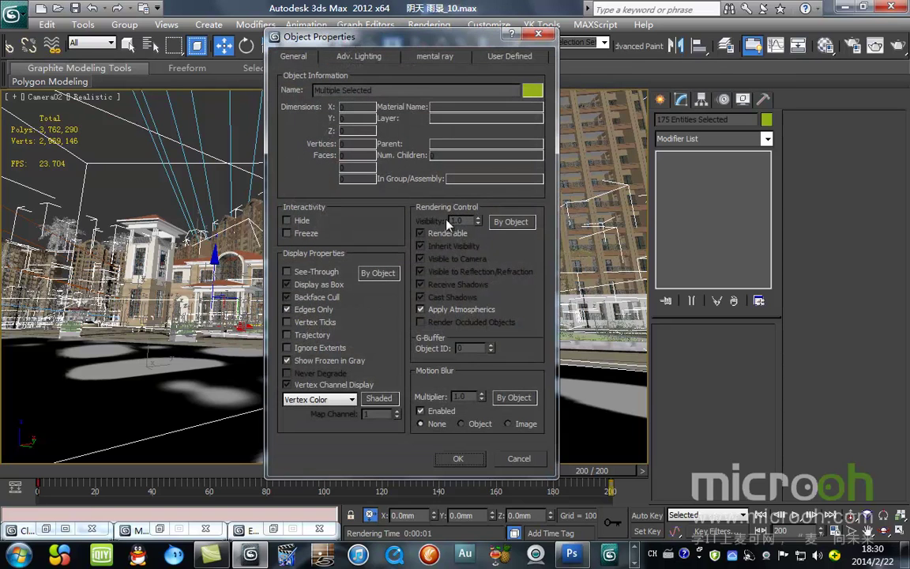
{"action": "left_click", "coordinate": [508, 423]}
{"action": "double_click", "coordinate": [462, 396]}
{"action": "type", "text": "0"}
{"action": "left_click", "coordinate": [458, 458]}
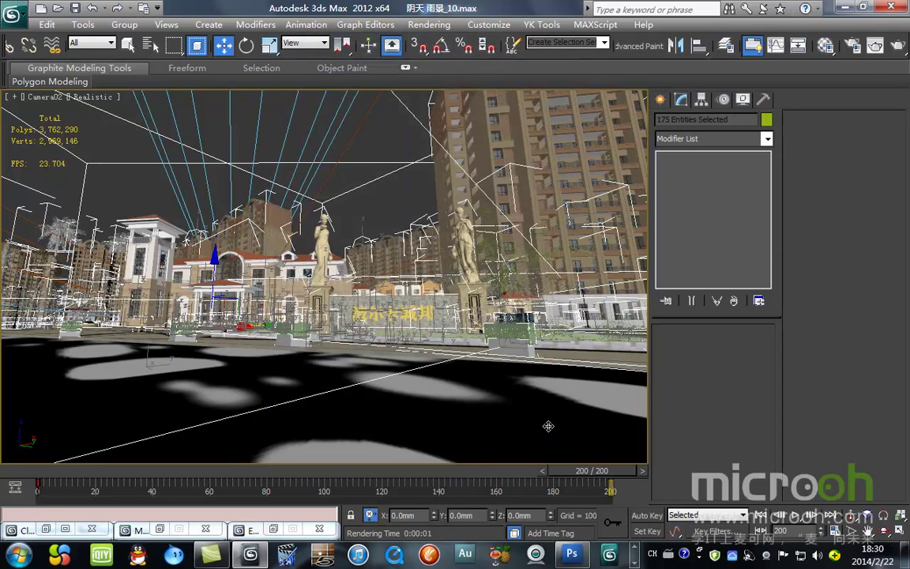
Restrict the selection filter to Lights and deselect all objects.
{"action": "right_click", "coordinate": [370, 241]}
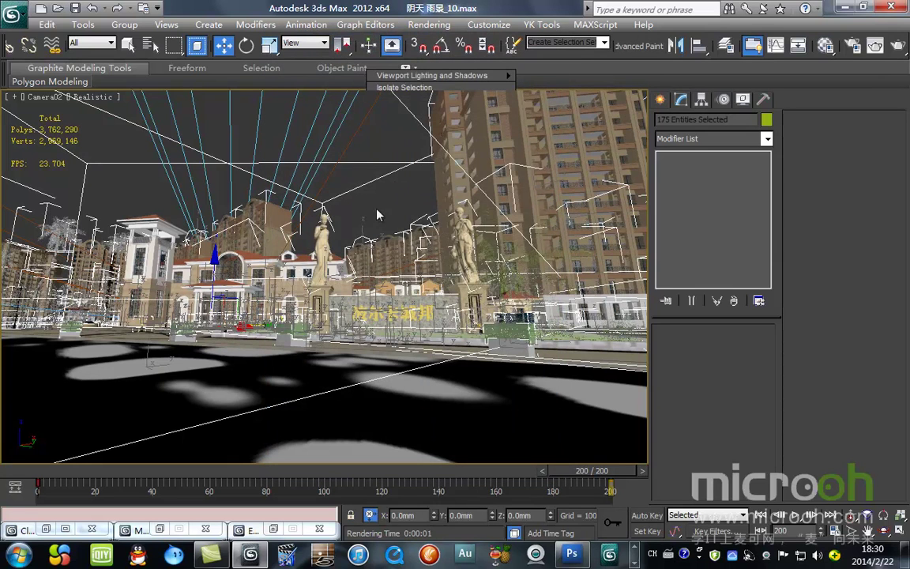
{"action": "left_click", "coordinate": [395, 154]}
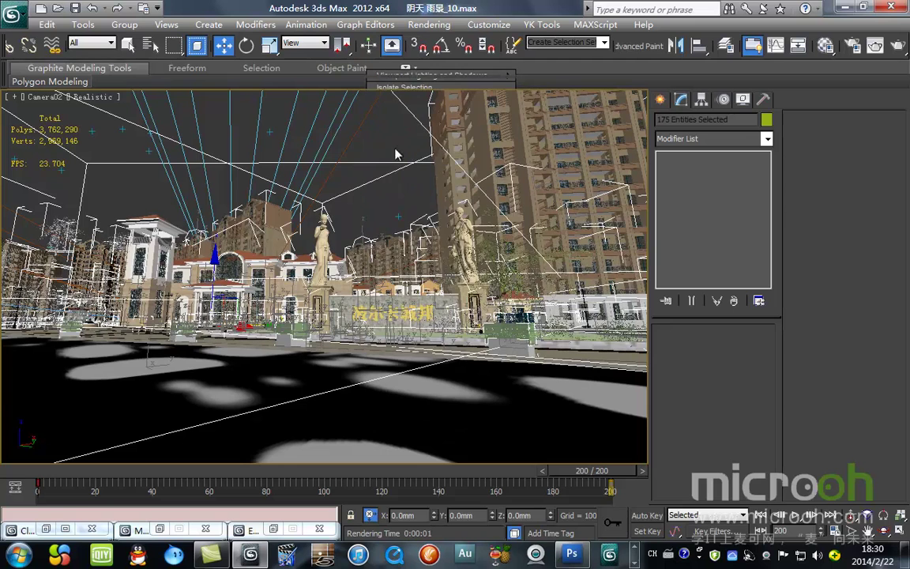
{"action": "left_click", "coordinate": [91, 43]}
{"action": "left_click", "coordinate": [83, 79]}
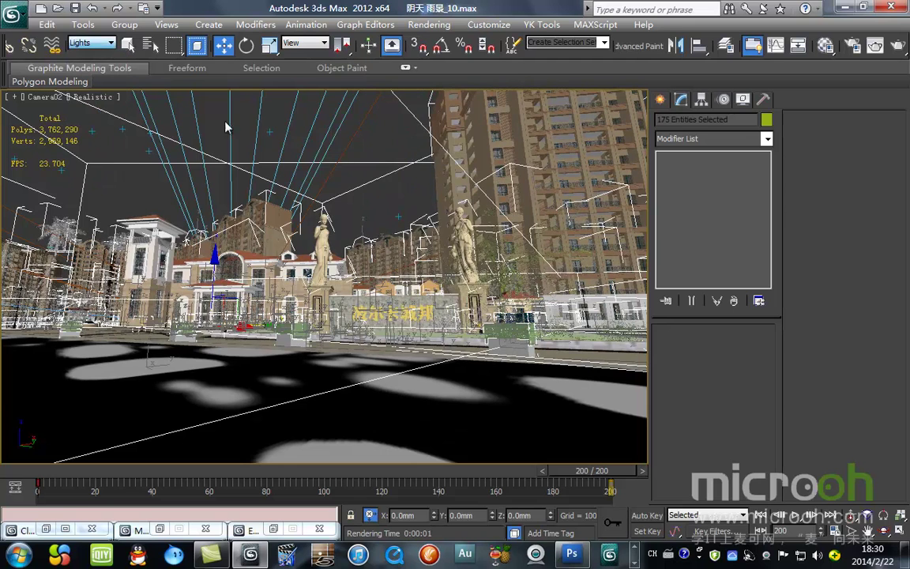
{"action": "left_click", "coordinate": [387, 167]}
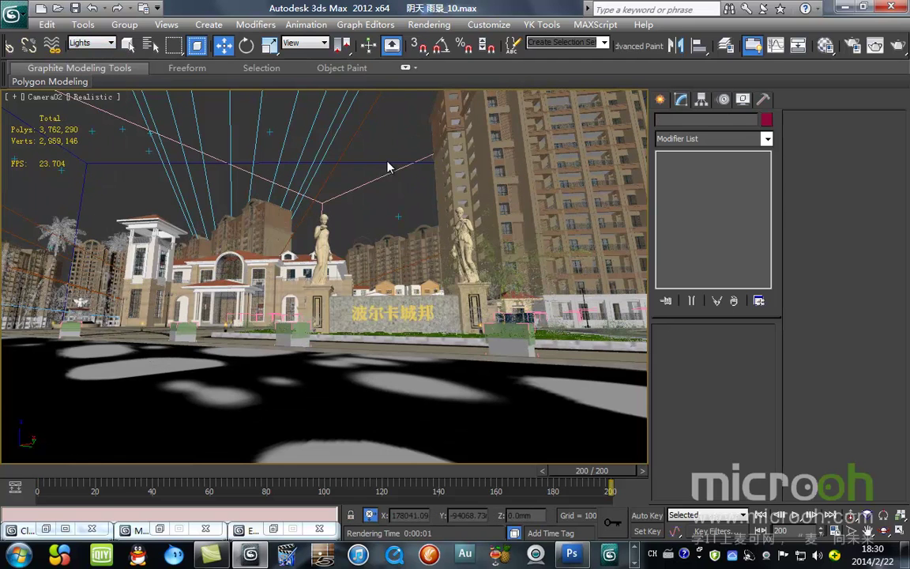
Render the Camera02 view at frame 200 and check the rain in its alpha channel before restoring the colour display.
{"action": "left_click", "coordinate": [897, 45]}
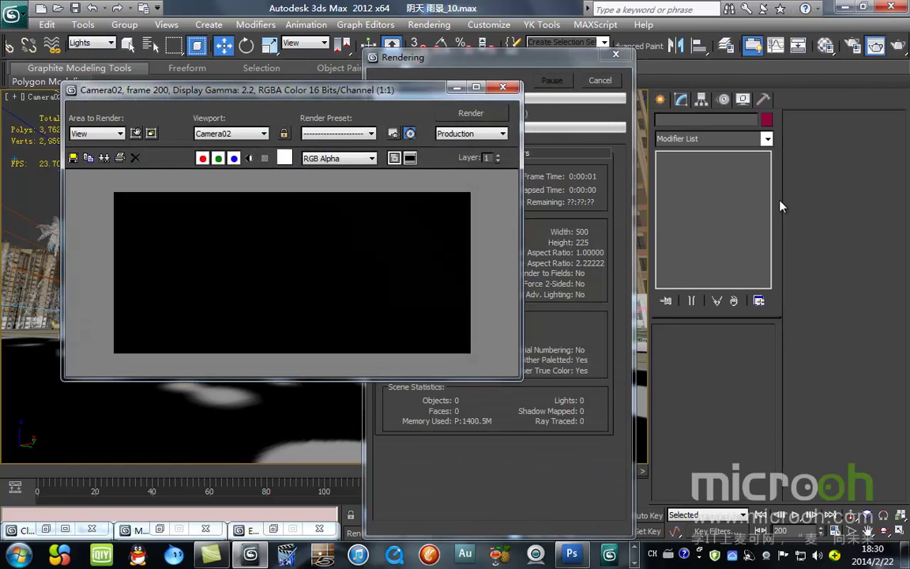
{"action": "left_click_drag", "start_coordinate": [475, 54], "coordinate": [638, 41]}
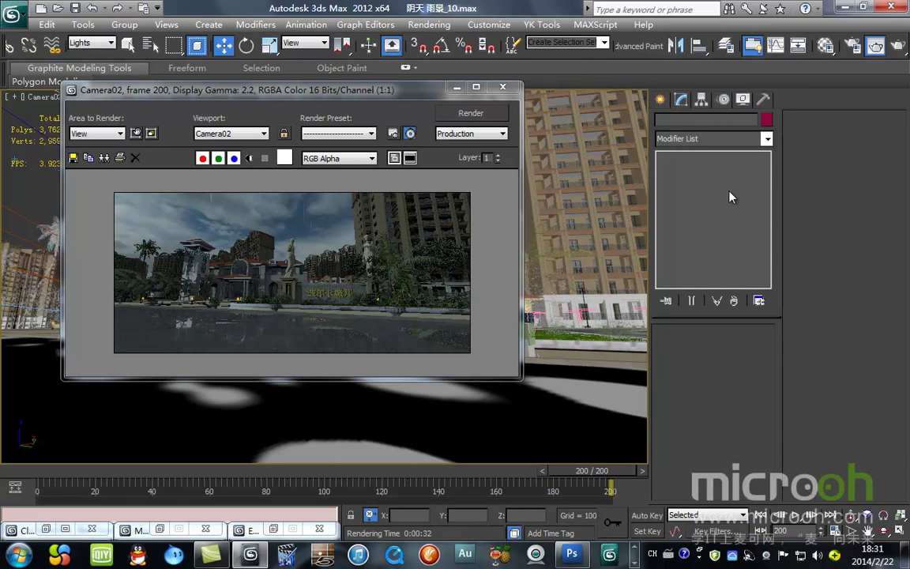
{"action": "left_click", "coordinate": [249, 158]}
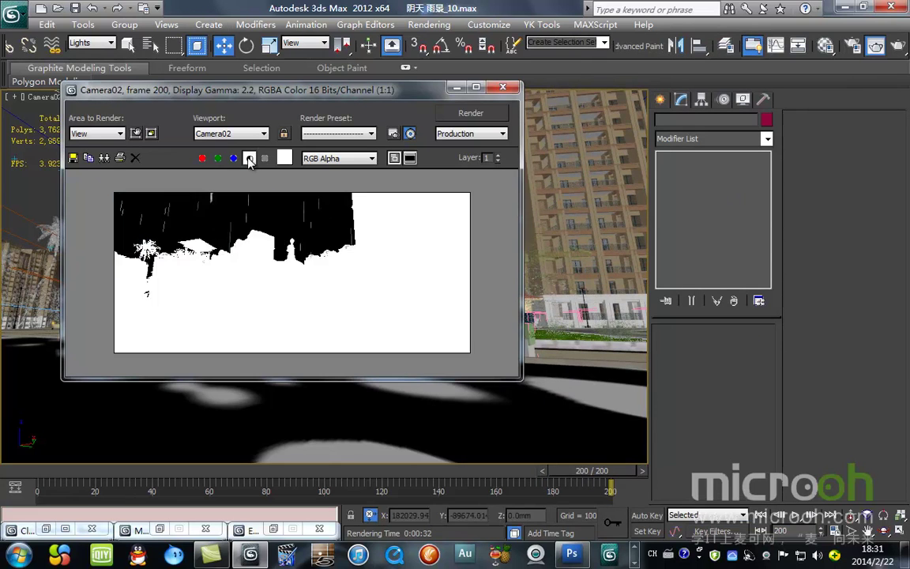
{"action": "left_click_drag", "start_coordinate": [380, 96], "coordinate": [419, 122]}
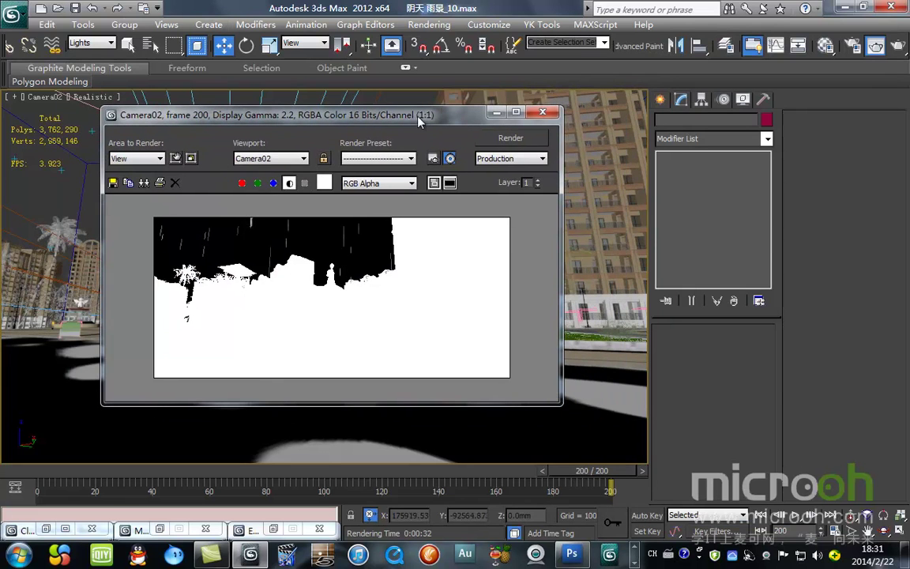
{"action": "left_click", "coordinate": [289, 182]}
Reset the selection filter to All, select the Blizzard rain emitter and set its particle rate to 70.
{"action": "left_click_drag", "start_coordinate": [382, 115], "coordinate": [277, 343]}
{"action": "left_click", "coordinate": [90, 44]}
{"action": "left_click", "coordinate": [85, 52]}
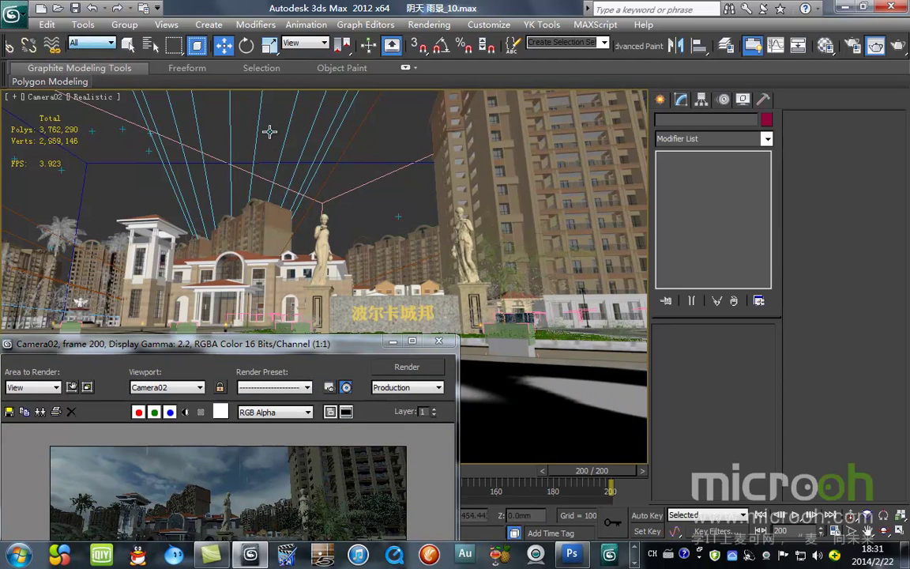
{"action": "left_click", "coordinate": [270, 131]}
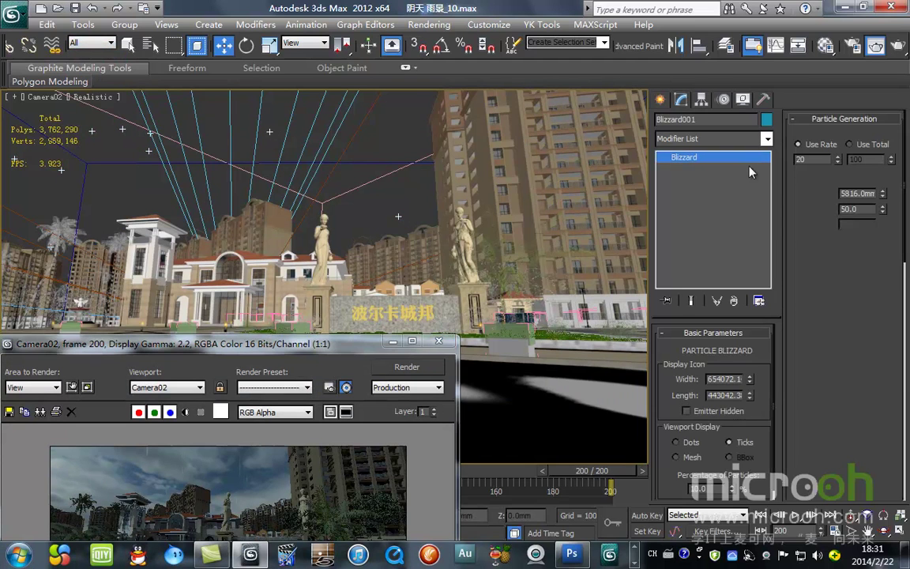
{"action": "double_click", "coordinate": [824, 160]}
{"action": "type", "text": "50"}
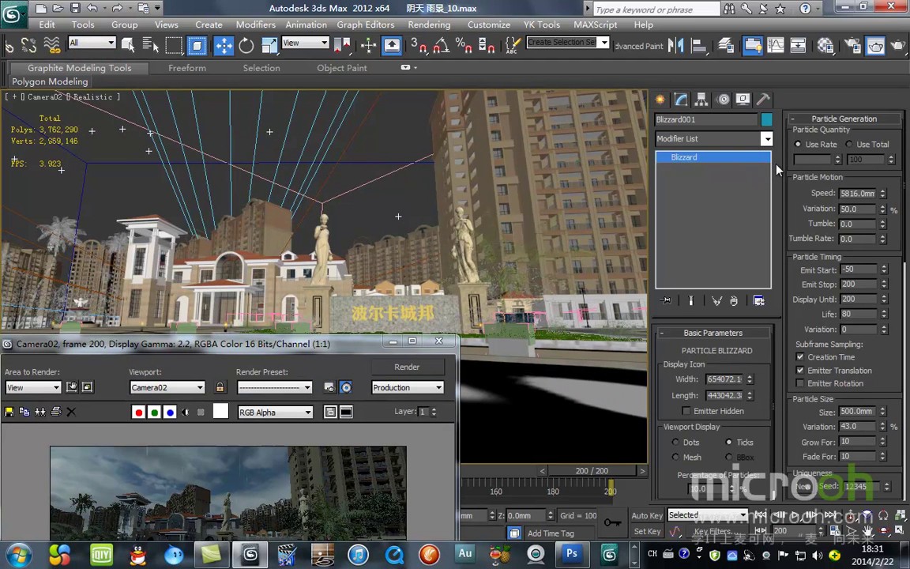
{"action": "key", "text": "Return"}
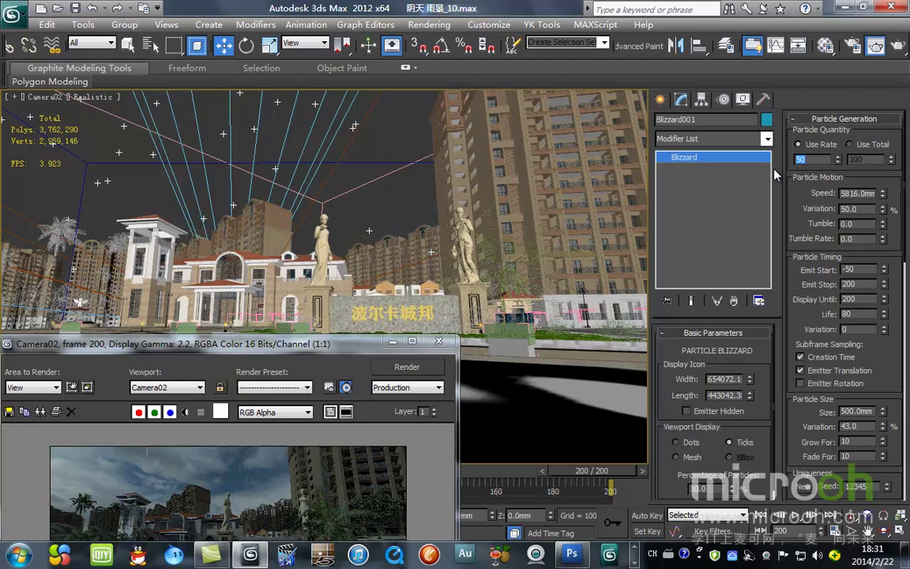
{"action": "type", "text": "70"}
{"action": "key", "text": "Return"}
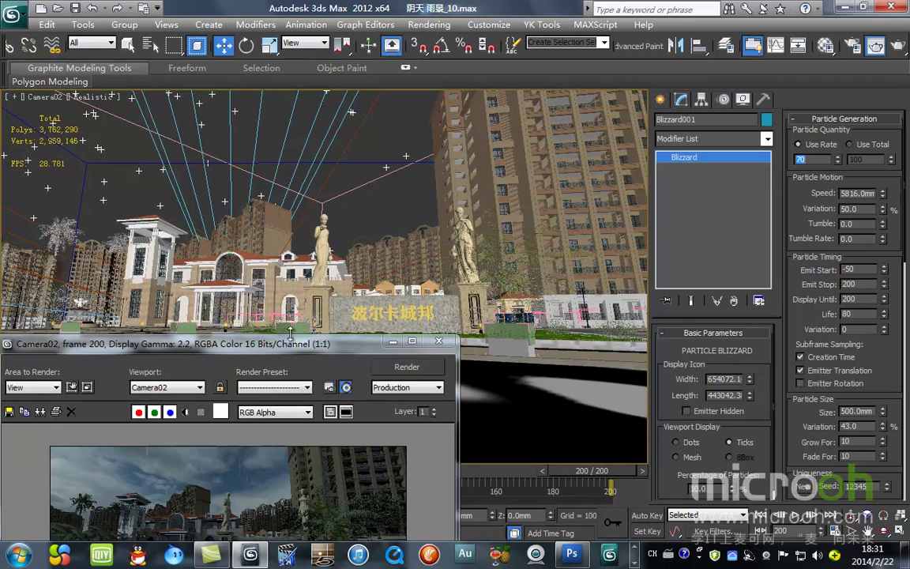
Clone the frame 200 render for comparison and render the Camera02 view at frame 0.
{"action": "left_click_drag", "start_coordinate": [315, 347], "coordinate": [449, 134]}
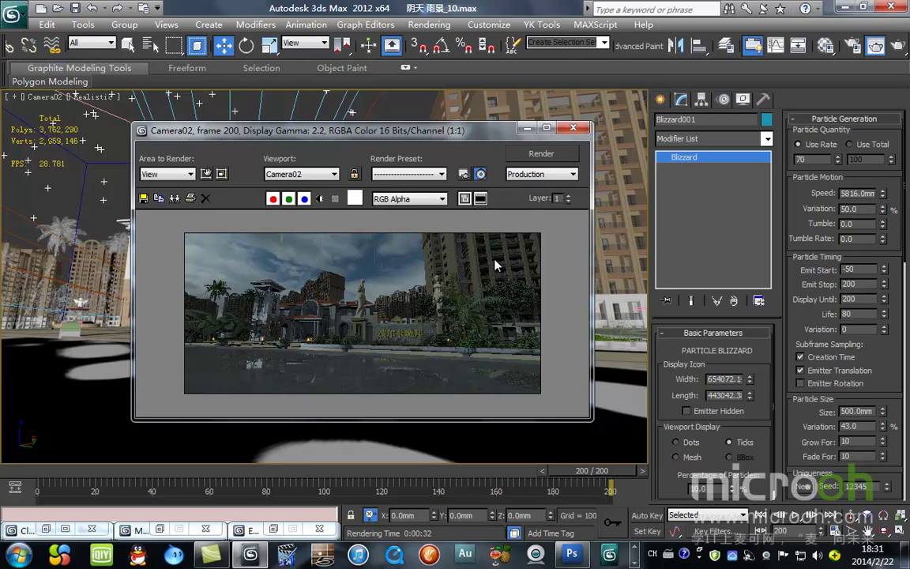
{"action": "left_click_drag", "start_coordinate": [575, 471], "coordinate": [59, 470]}
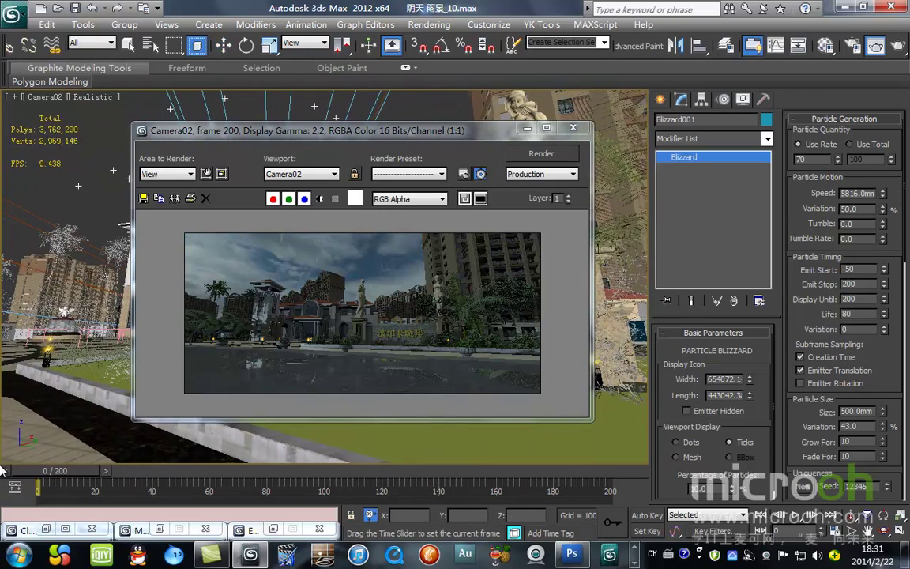
{"action": "left_click", "coordinate": [175, 198]}
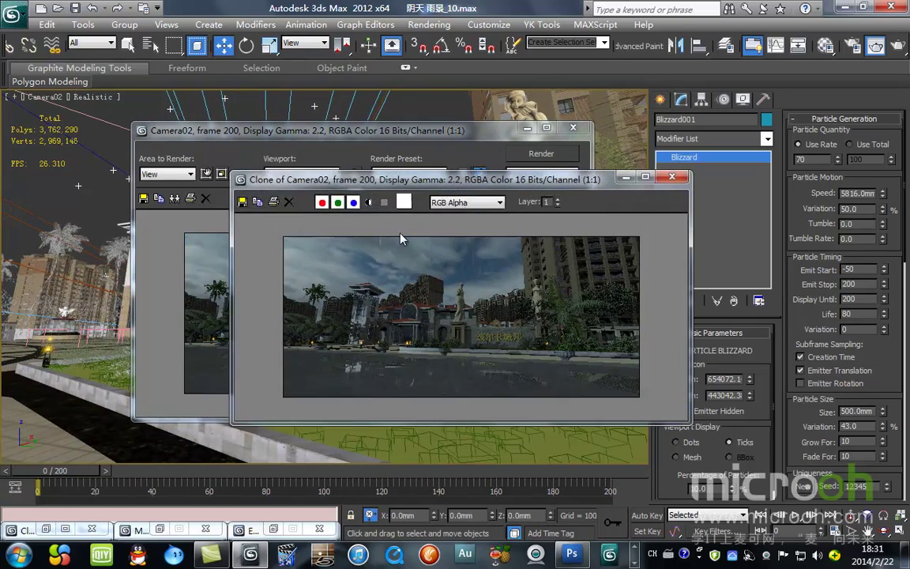
{"action": "left_click_drag", "start_coordinate": [451, 181], "coordinate": [460, 314]}
{"action": "left_click", "coordinate": [541, 153]}
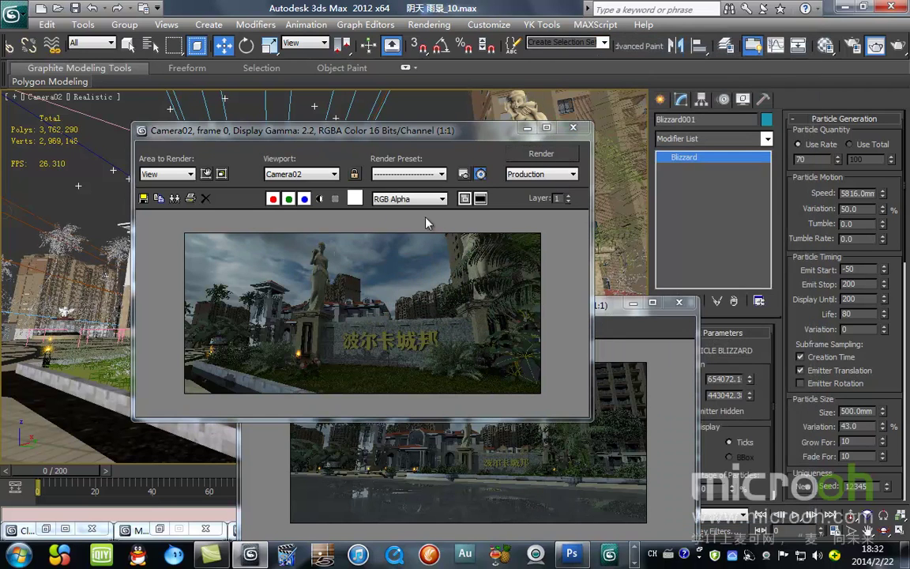
Compare the frame 0 render's alpha channel with the cloned frame 200 image, close the clone and restore the colour display.
{"action": "left_click", "coordinate": [320, 198]}
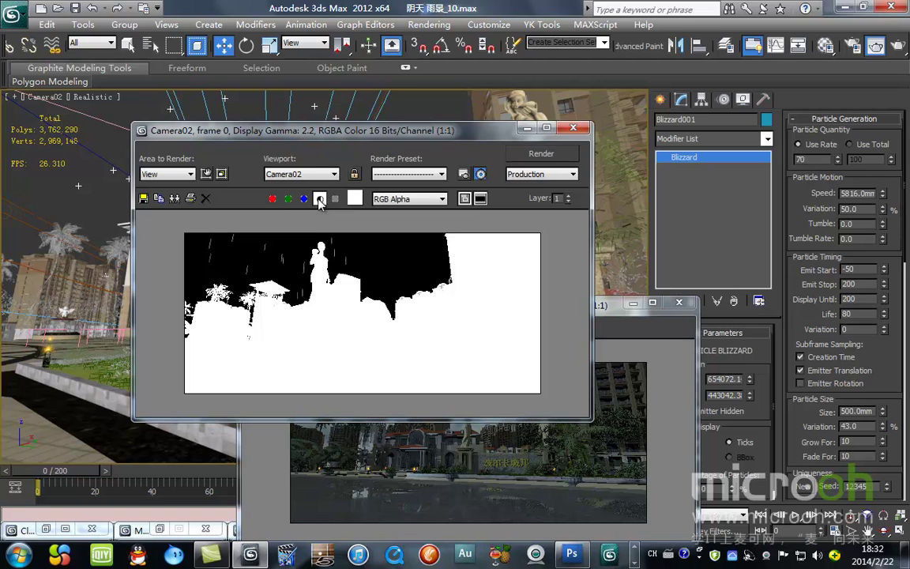
{"action": "left_click_drag", "start_coordinate": [479, 141], "coordinate": [382, 81]}
{"action": "mouse_move", "coordinate": [583, 310]}
{"action": "left_mouse_down"}
{"action": "mouse_move", "coordinate": [653, 138]}
{"action": "mouse_move", "coordinate": [643, 194]}
{"action": "mouse_move", "coordinate": [654, 207]}
{"action": "mouse_move", "coordinate": [524, 207]}
{"action": "mouse_move", "coordinate": [524, 198]}
{"action": "mouse_move", "coordinate": [546, 213]}
{"action": "mouse_move", "coordinate": [523, 195]}
{"action": "left_mouse_up"}
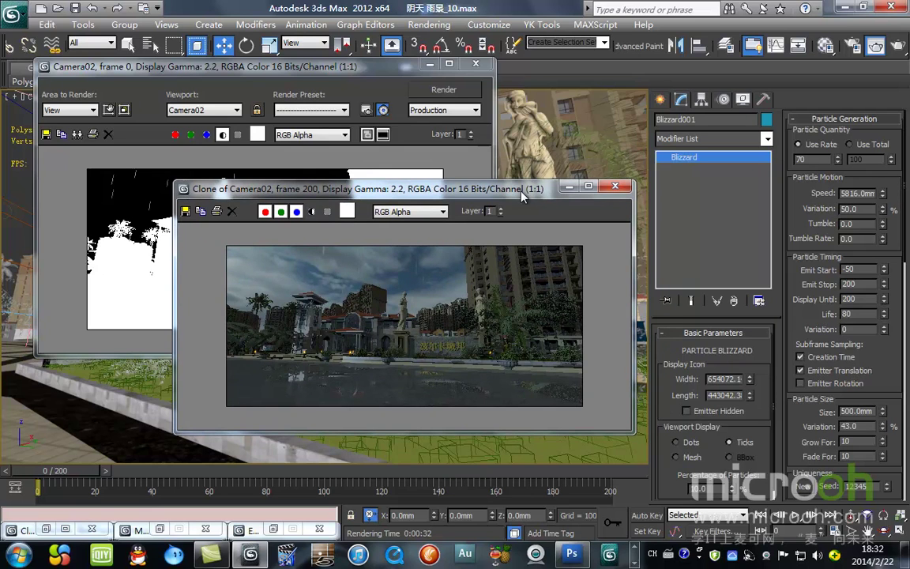
{"action": "left_click_drag", "start_coordinate": [522, 195], "coordinate": [549, 195]}
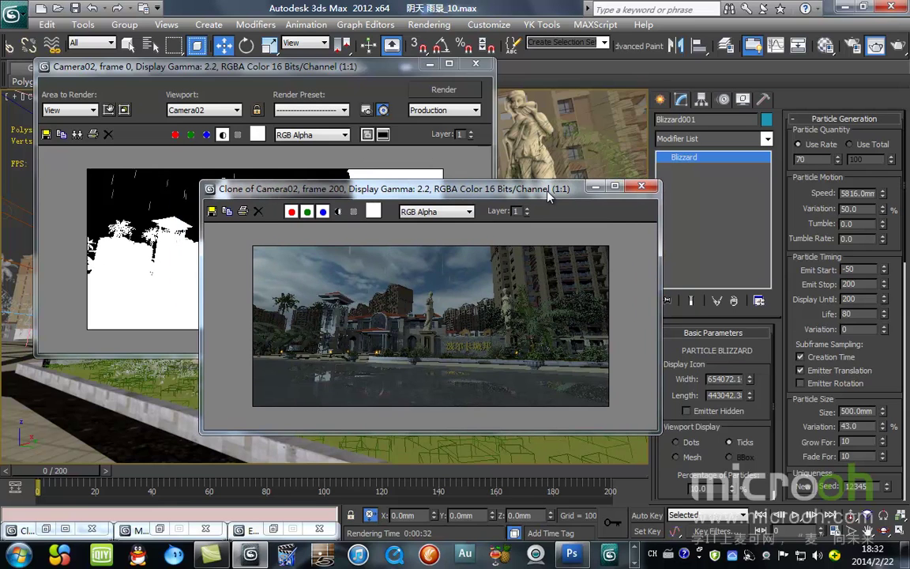
{"action": "mouse_move", "coordinate": [549, 194]}
{"action": "left_mouse_down"}
{"action": "mouse_move", "coordinate": [676, 175]}
{"action": "mouse_move", "coordinate": [574, 162]}
{"action": "mouse_move", "coordinate": [551, 178]}
{"action": "left_mouse_up"}
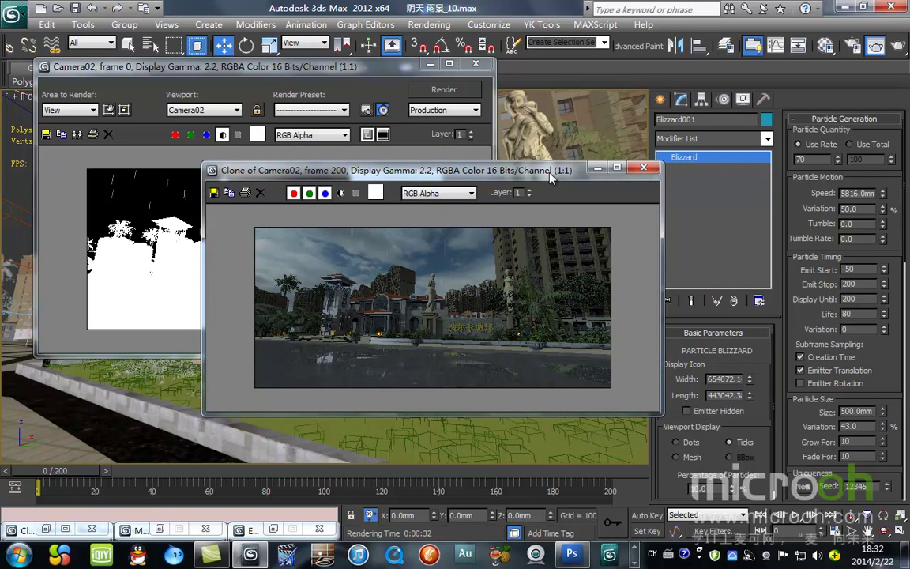
{"action": "mouse_move", "coordinate": [551, 176]}
{"action": "left_mouse_down"}
{"action": "mouse_move", "coordinate": [623, 179]}
{"action": "mouse_move", "coordinate": [544, 176]}
{"action": "mouse_move", "coordinate": [675, 113]}
{"action": "mouse_move", "coordinate": [577, 130]}
{"action": "mouse_move", "coordinate": [717, 127]}
{"action": "mouse_move", "coordinate": [670, 147]}
{"action": "mouse_move", "coordinate": [658, 102]}
{"action": "mouse_move", "coordinate": [615, 140]}
{"action": "left_mouse_up"}
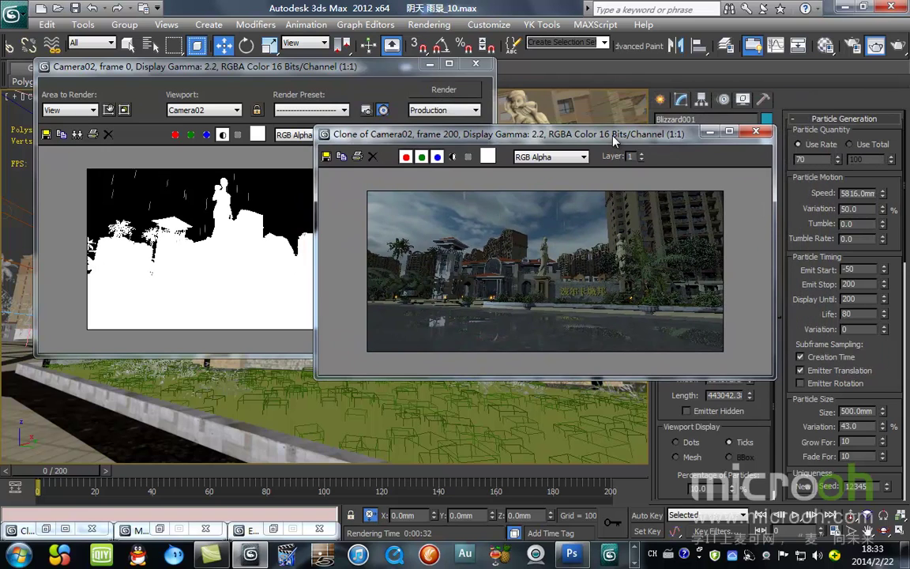
{"action": "left_click", "coordinate": [755, 131]}
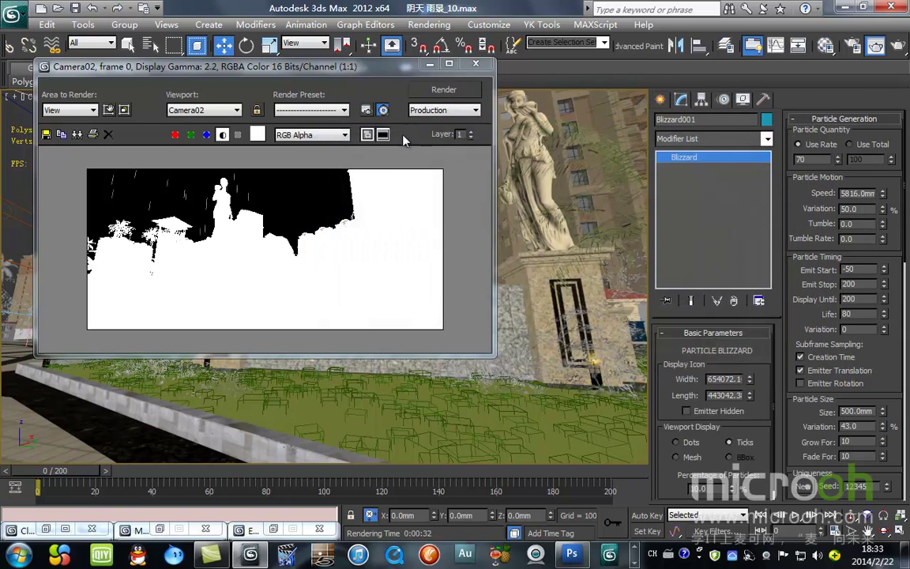
{"action": "left_click", "coordinate": [222, 134]}
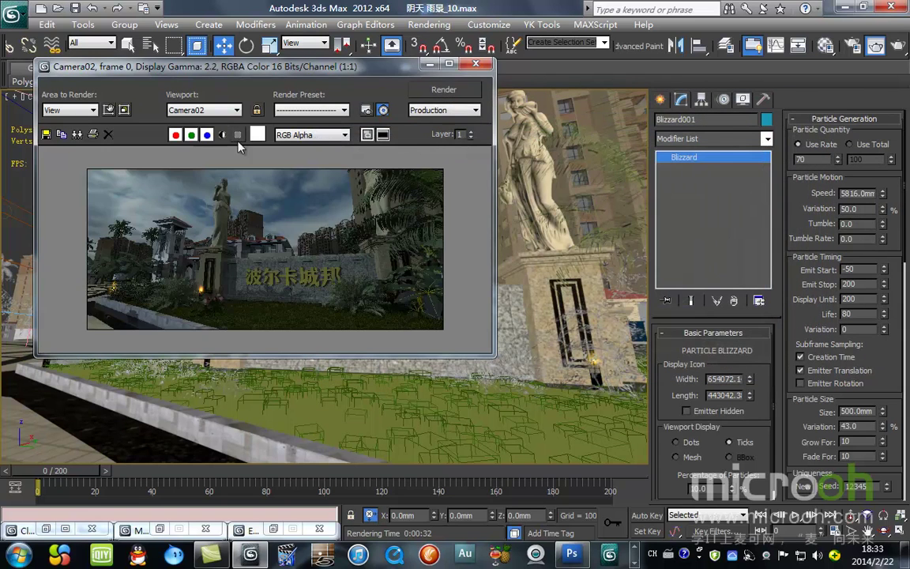
Go to frame 200, clone the frame 0 Camera02 render and close the original render window.
{"action": "left_click_drag", "start_coordinate": [110, 471], "coordinate": [628, 486]}
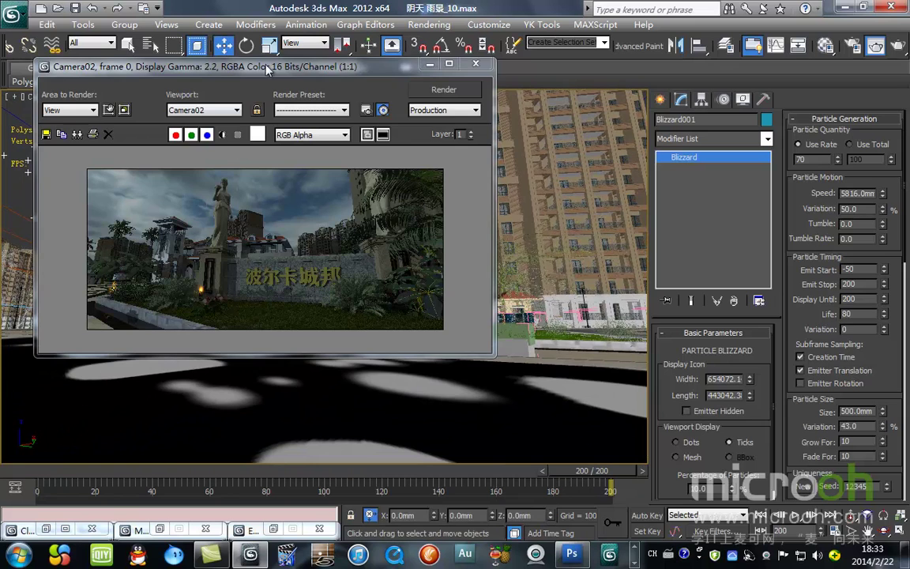
{"action": "left_click_drag", "start_coordinate": [268, 69], "coordinate": [397, 95]}
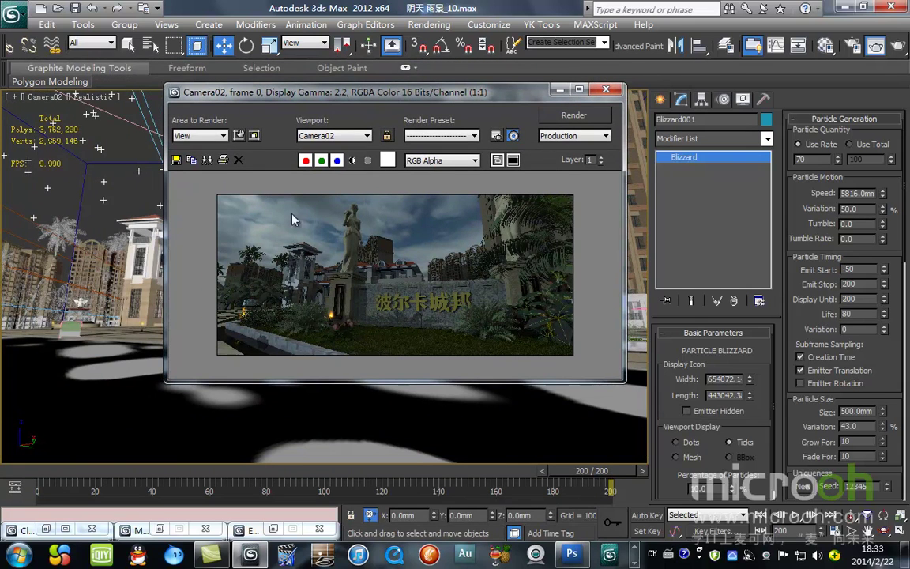
{"action": "left_click", "coordinate": [192, 159]}
{"action": "left_click_drag", "start_coordinate": [497, 184], "coordinate": [207, 469]}
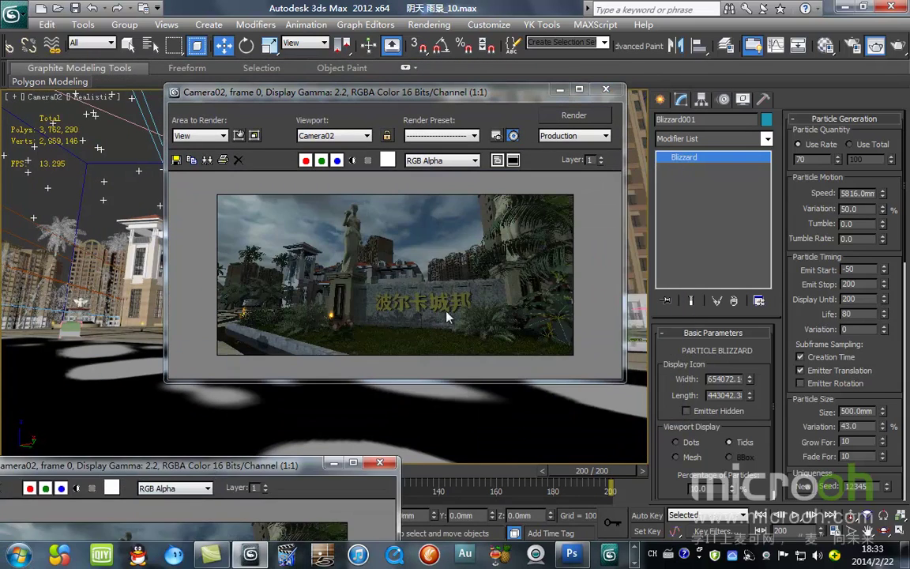
{"action": "left_click", "coordinate": [605, 90]}
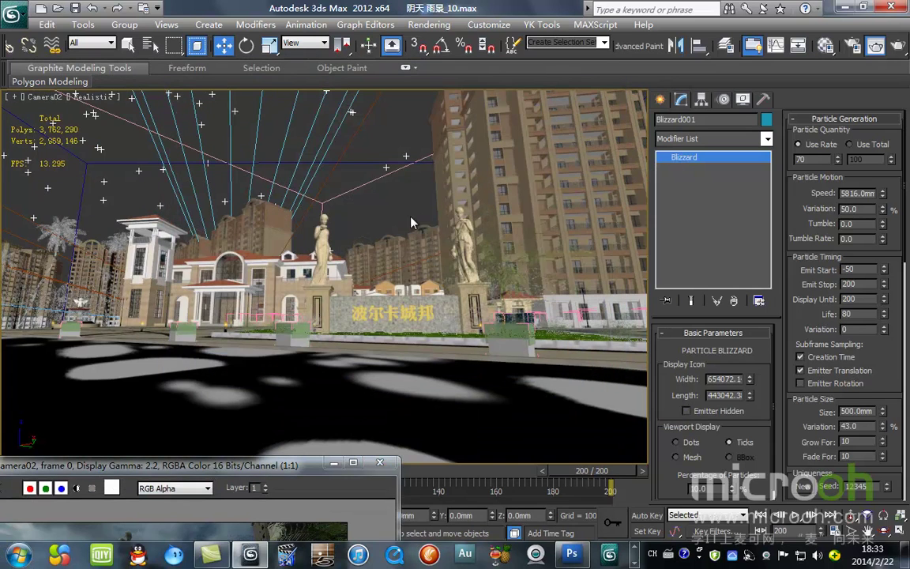
Save the scene in 3ds Max 2010 format in the max folder as 阴天 雨景_10_ok_01.
{"action": "left_click", "coordinate": [23, 19]}
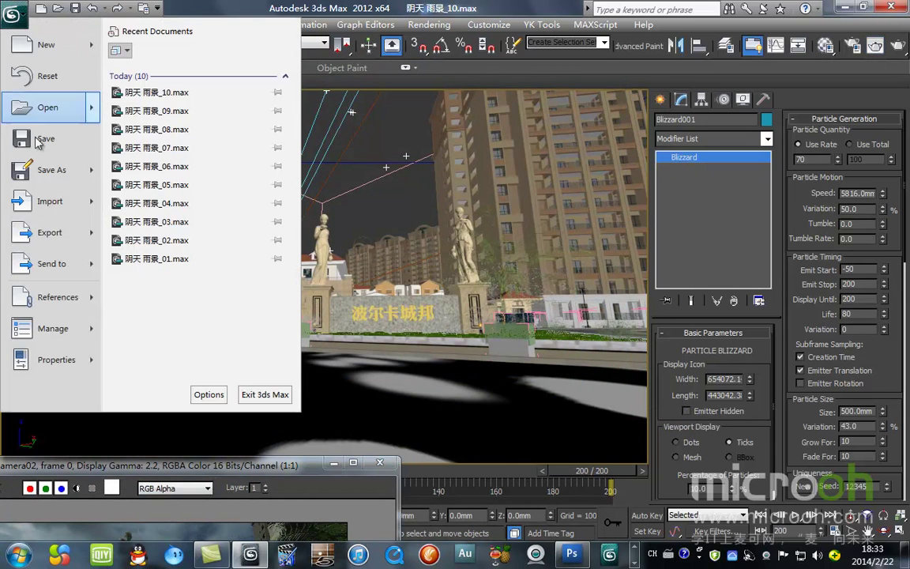
{"action": "left_click", "coordinate": [64, 181]}
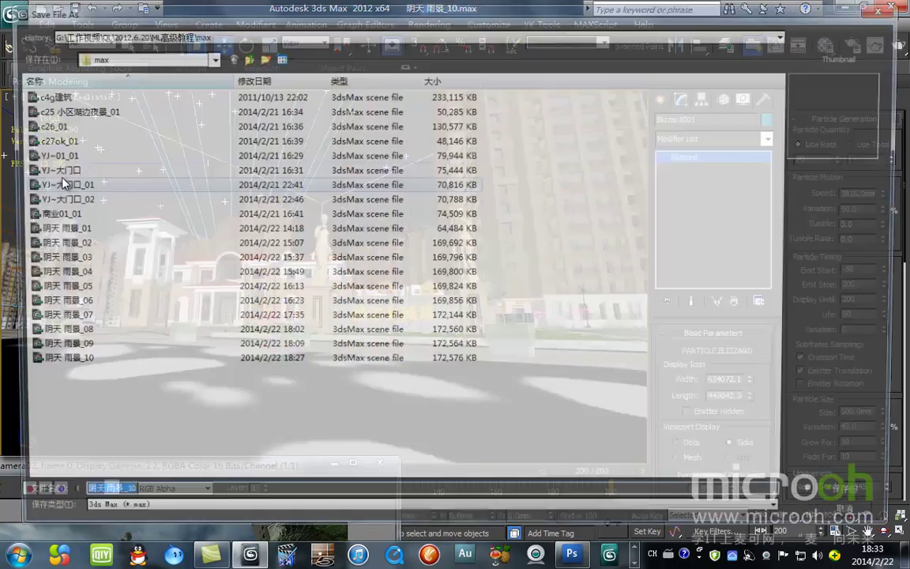
{"action": "left_click", "coordinate": [140, 518]}
{"action": "left_click", "coordinate": [143, 539]}
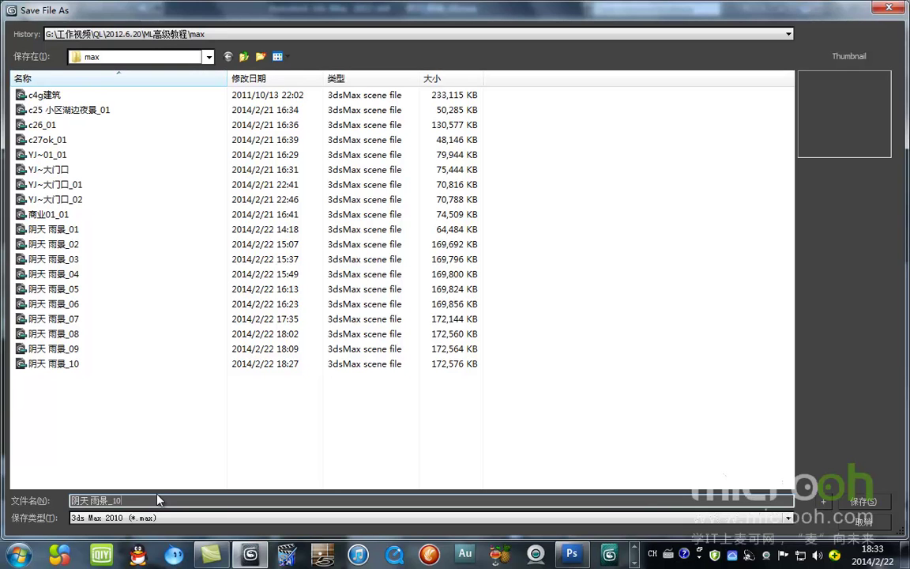
{"action": "type", "text": "_ok_"}
{"action": "key", "text": "Return"}
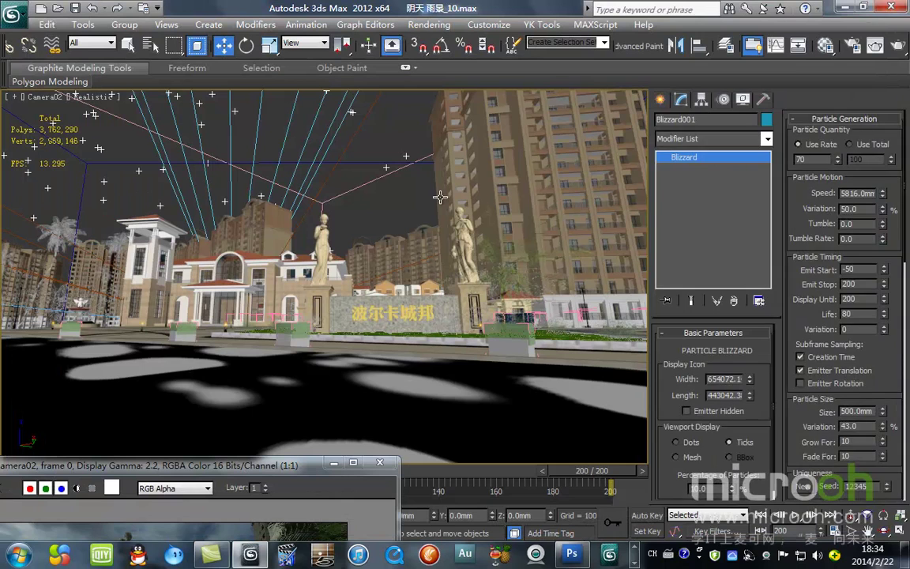
Check the max folder for the saved scene copy without saving again, and minimize the cloned render.
{"action": "left_click", "coordinate": [19, 16]}
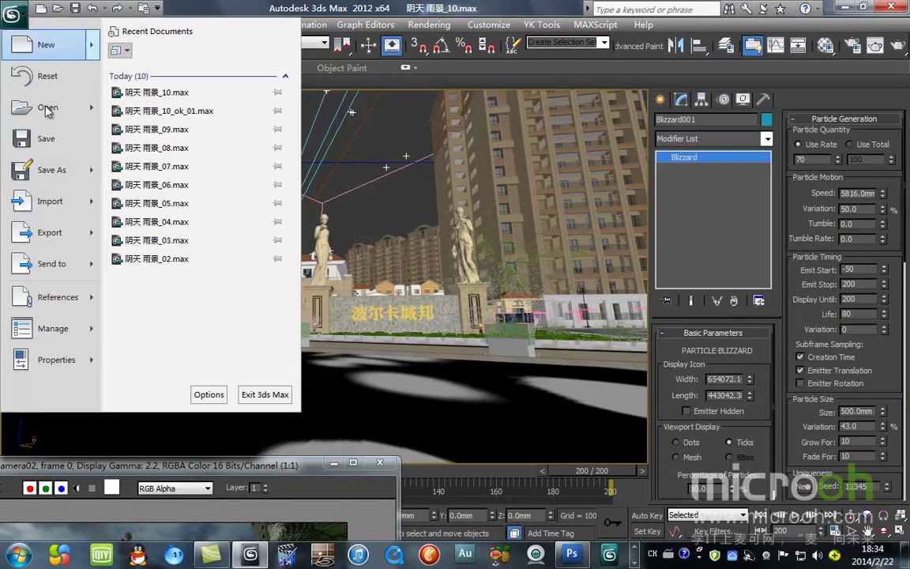
{"action": "left_click", "coordinate": [74, 181]}
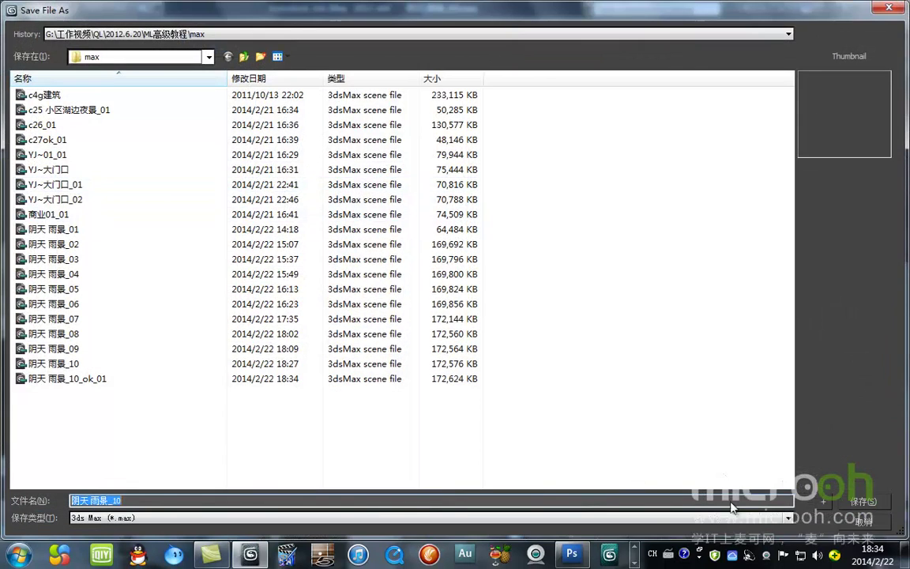
{"action": "left_click", "coordinate": [859, 522]}
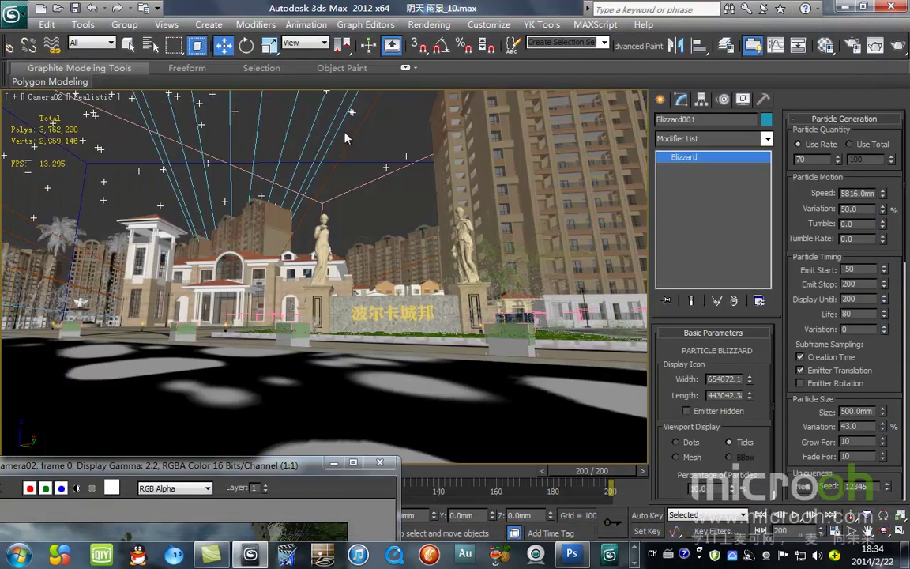
{"action": "left_click_drag", "start_coordinate": [287, 468], "coordinate": [496, 128]}
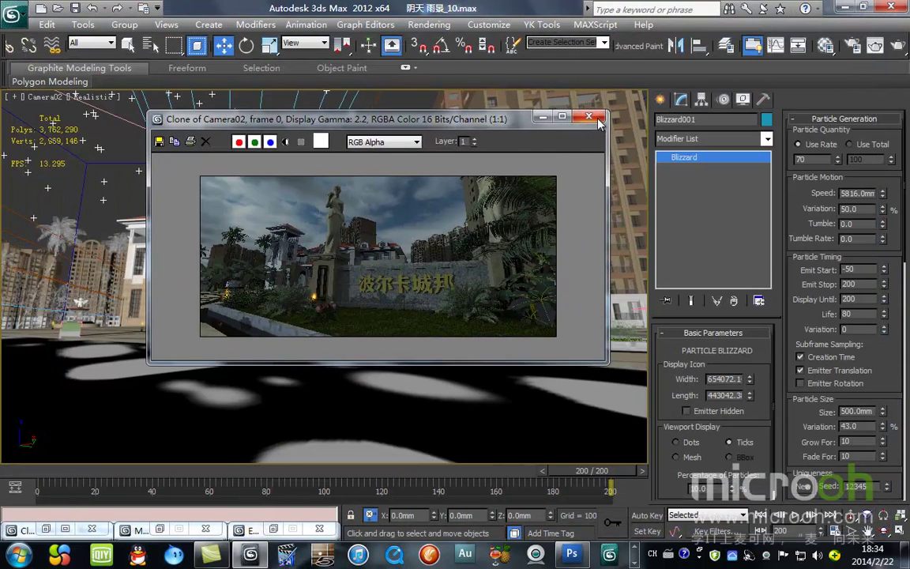
{"action": "left_click", "coordinate": [542, 115]}
Reset the scene without saving changes to the 街景2_02.max material library.
{"action": "left_click", "coordinate": [14, 15]}
{"action": "left_click", "coordinate": [57, 76]}
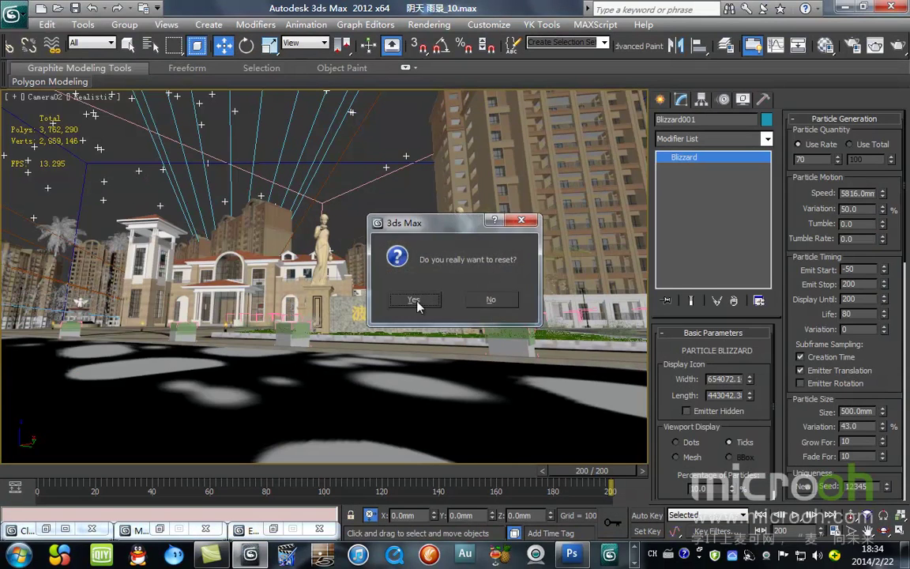
{"action": "left_click", "coordinate": [412, 301]}
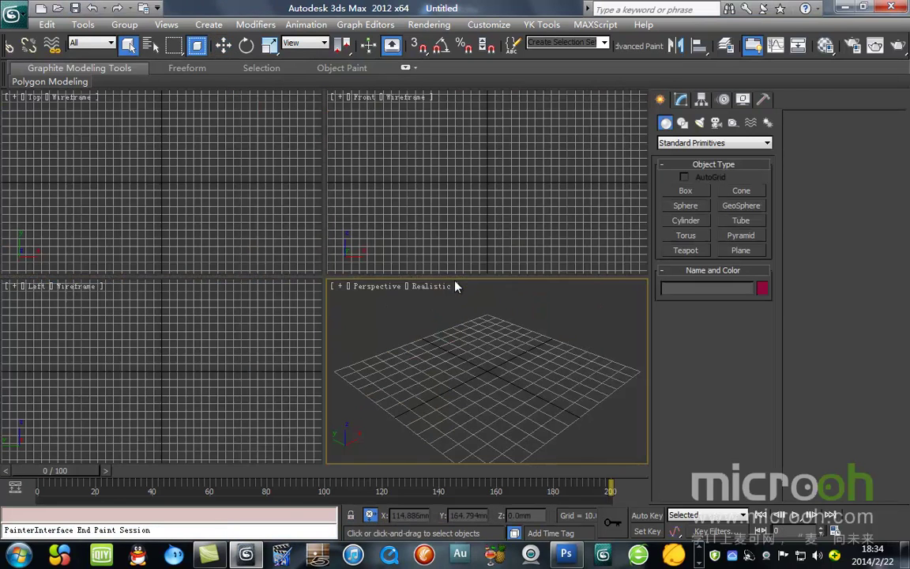
{"action": "left_click", "coordinate": [232, 326]}
{"action": "left_click", "coordinate": [597, 418]}
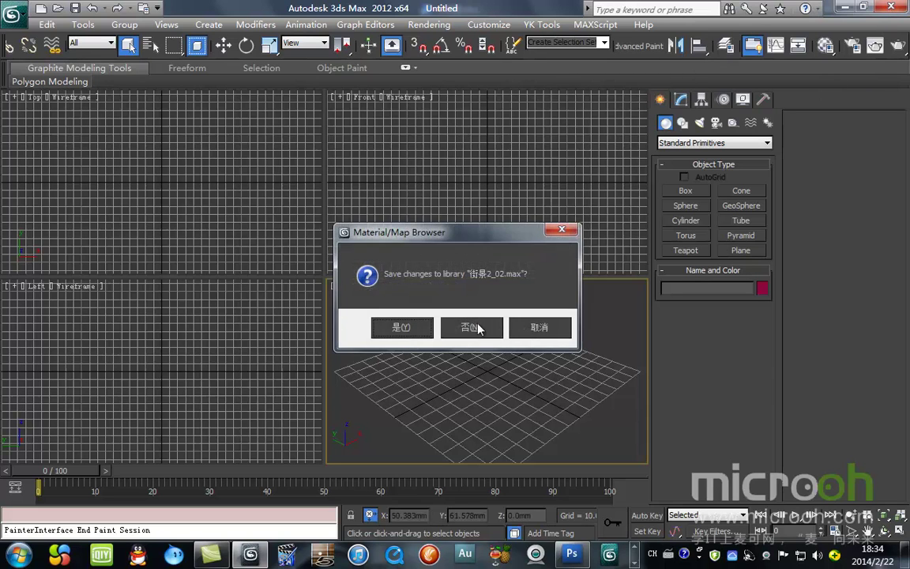
{"action": "left_click", "coordinate": [474, 326]}
{"action": "key", "text": "alt+q"}
{"action": "left_click", "coordinate": [512, 328]}
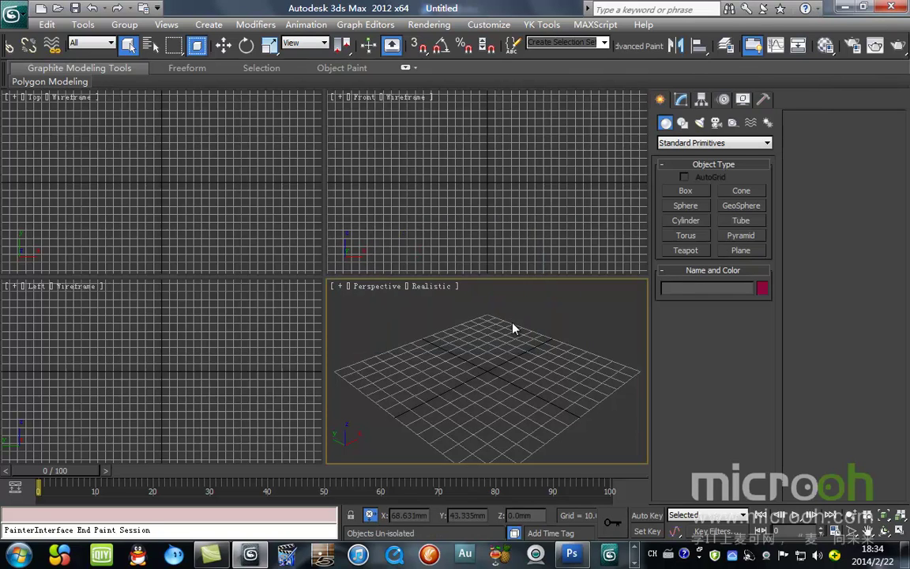
Close 3ds Max 2012 and the WPS window holding 水材质.doc.
{"action": "left_click", "coordinate": [893, 6]}
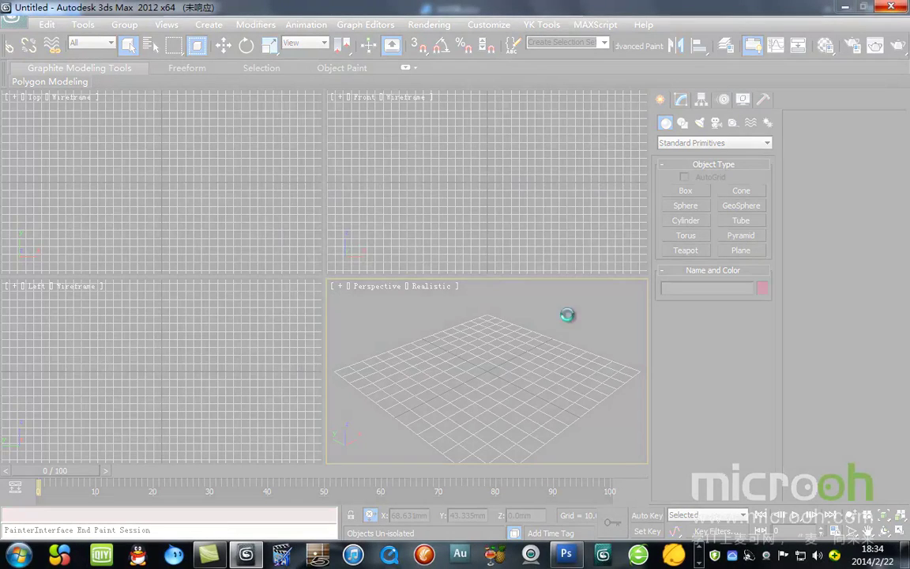
{"action": "left_click", "coordinate": [897, 8]}
{"action": "left_click", "coordinate": [409, 297]}
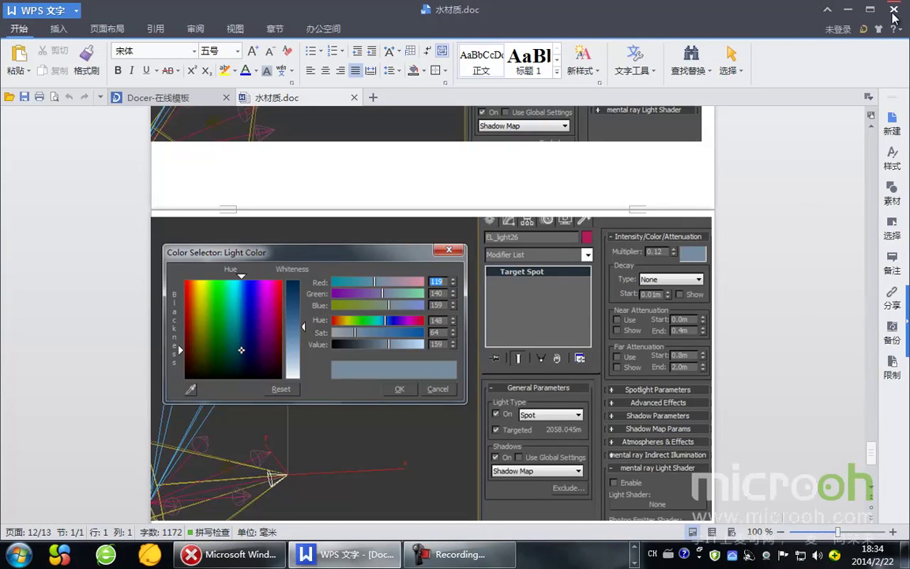
{"action": "left_click", "coordinate": [893, 11]}
{"action": "left_click", "coordinate": [893, 11]}
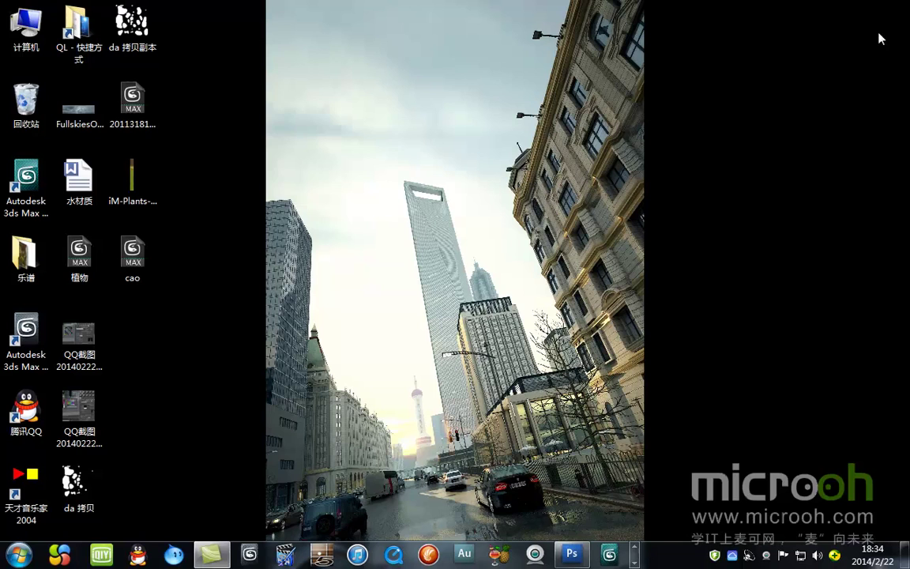
Run the one-click computer speed-up to free system memory and refresh the desktop.
{"action": "left_click", "coordinate": [19, 555]}
{"action": "mouse_move", "coordinate": [282, 521]}
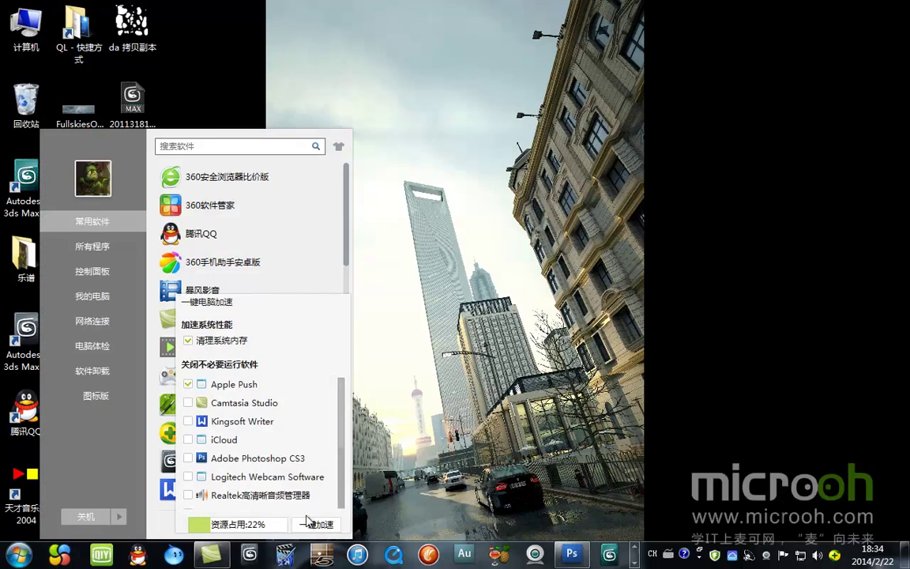
{"action": "left_click", "coordinate": [315, 524]}
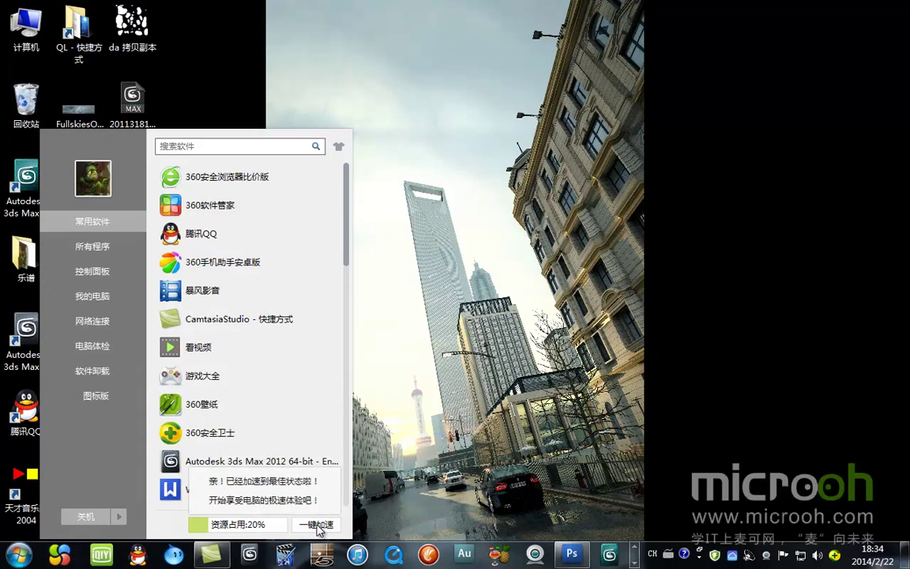
{"action": "left_click", "coordinate": [420, 116]}
{"action": "right_click", "coordinate": [419, 115]}
{"action": "left_click", "coordinate": [420, 148]}
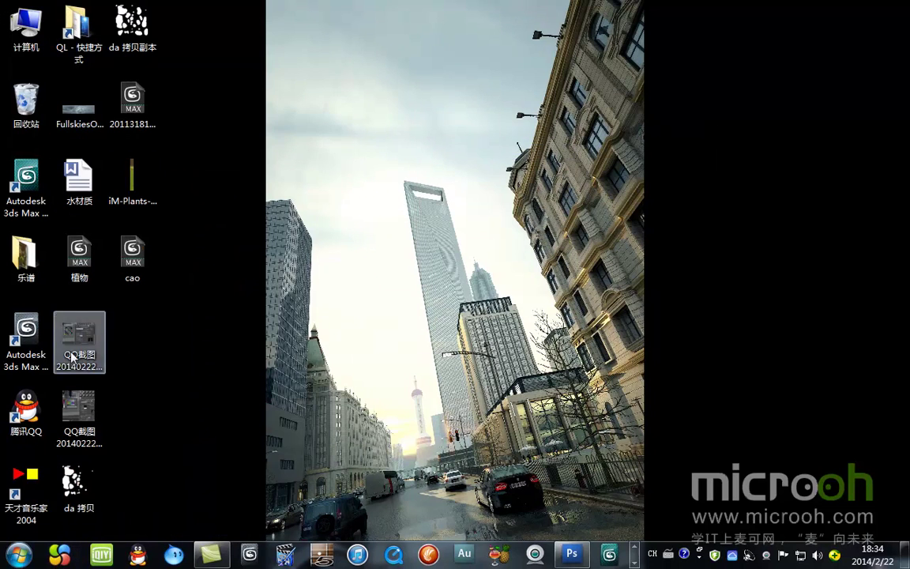
{"action": "right_click", "coordinate": [300, 179]}
{"action": "left_click", "coordinate": [367, 222]}
Launch 3ds Max 2010 from the desktop and activate its four viewports one after another.
{"action": "left_click", "coordinate": [26, 184]}
{"action": "double_click", "coordinate": [26, 184]}
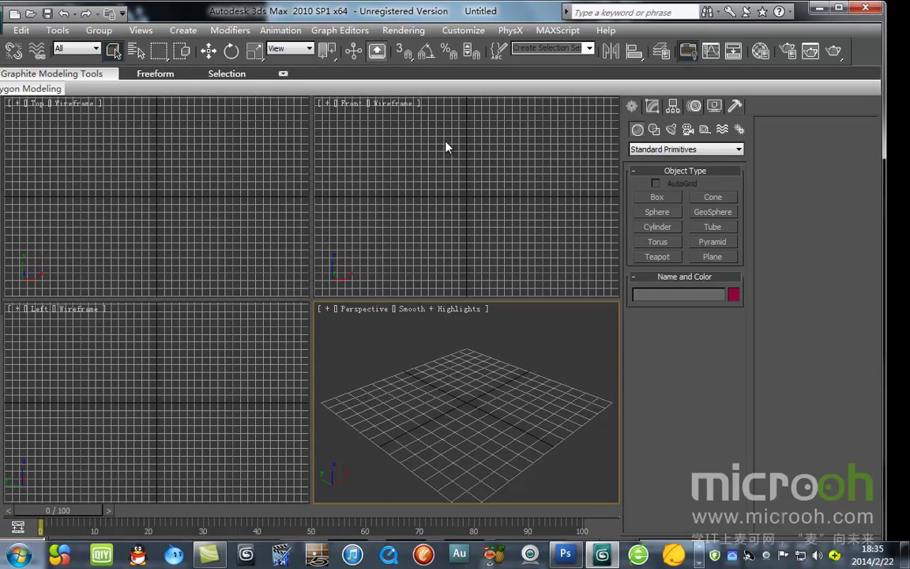
{"action": "left_click", "coordinate": [205, 233]}
{"action": "left_click", "coordinate": [407, 224]}
{"action": "left_click", "coordinate": [237, 371]}
{"action": "left_click", "coordinate": [458, 414]}
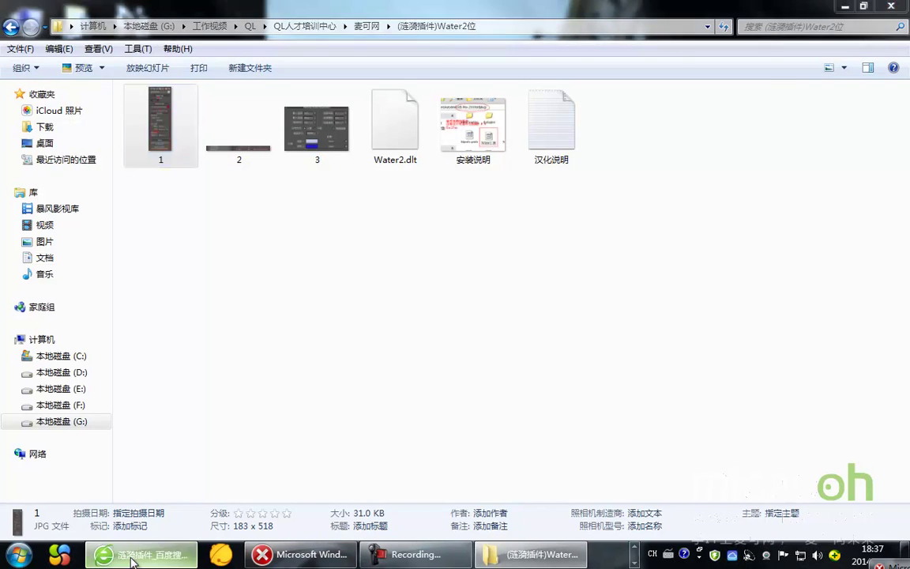
Switch to the browser, look through the Baidu results for 涟漪插件 and minimize the browser.
{"action": "left_click", "coordinate": [121, 506]}
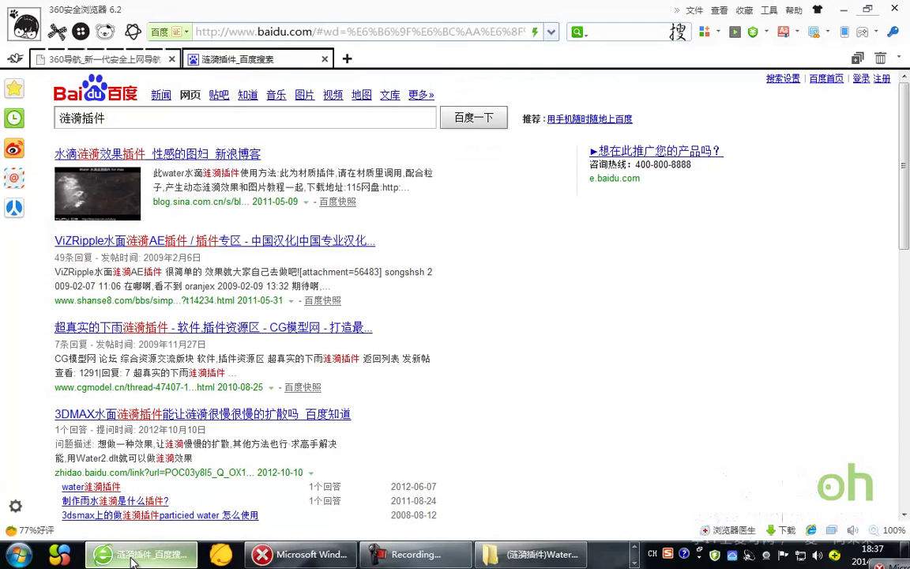
{"action": "left_click", "coordinate": [133, 117]}
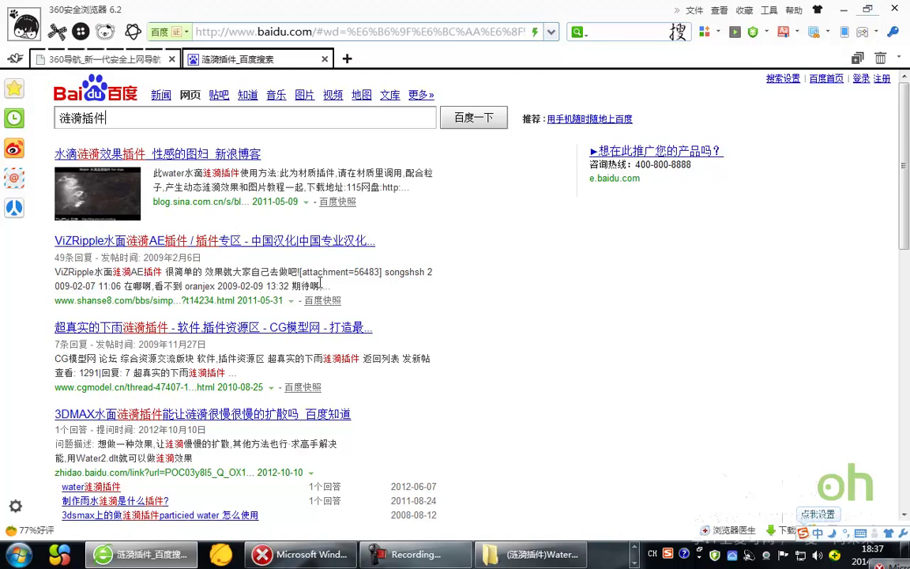
{"action": "scroll", "coordinate": [295, 259], "scroll_direction": "down", "scroll_amount": 3}
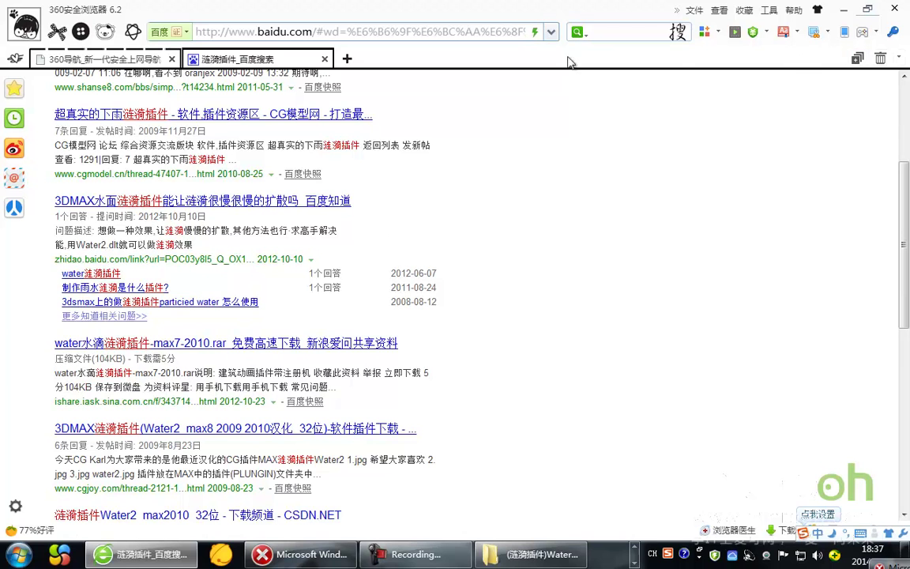
{"action": "left_click", "coordinate": [844, 10]}
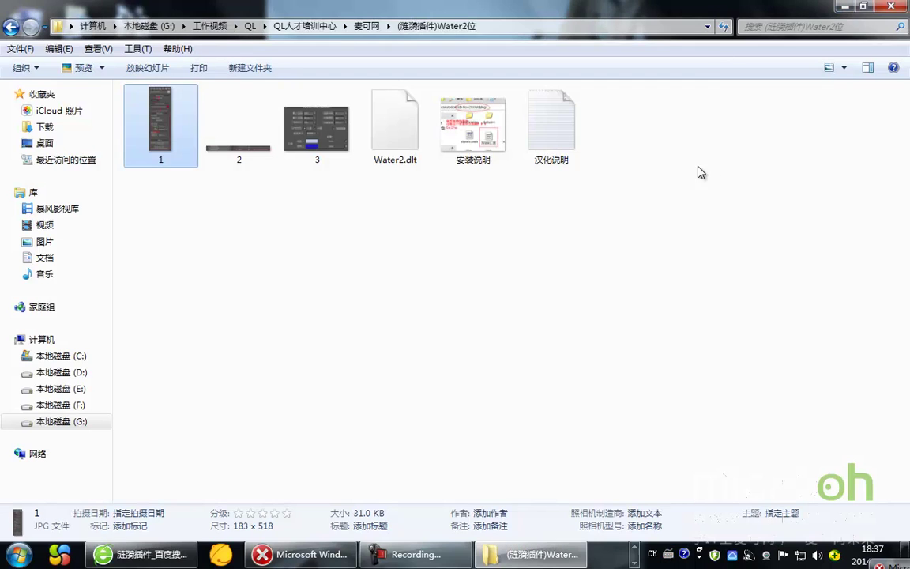
View the Water2 plugin folder's images on PWaves, the Particled Water map and installation, and minimize the folder.
{"action": "double_click", "coordinate": [180, 120]}
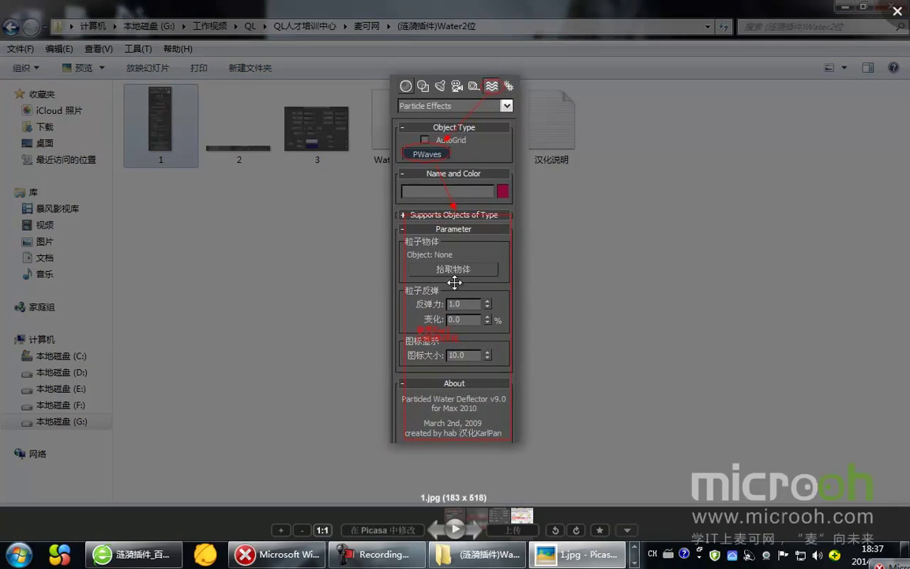
{"action": "left_click", "coordinate": [475, 531]}
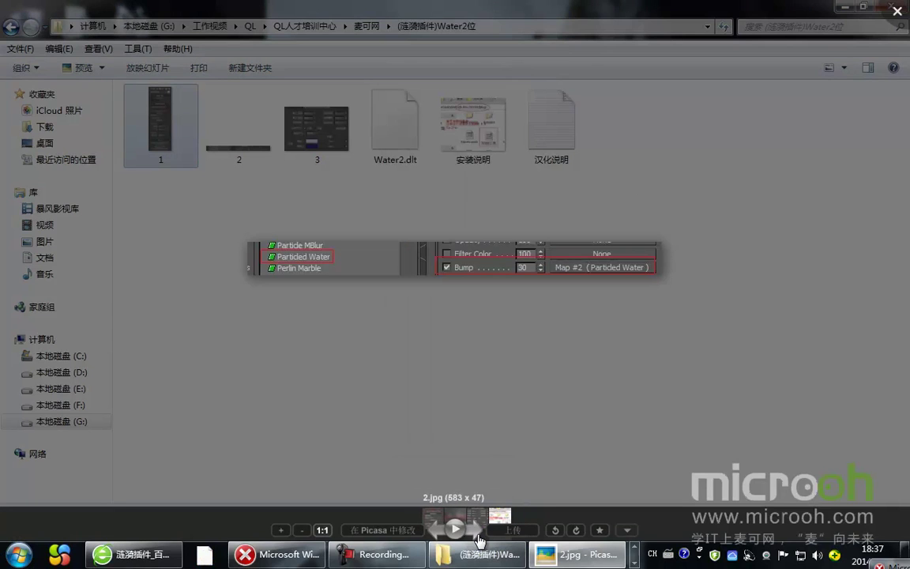
{"action": "left_click", "coordinate": [478, 538]}
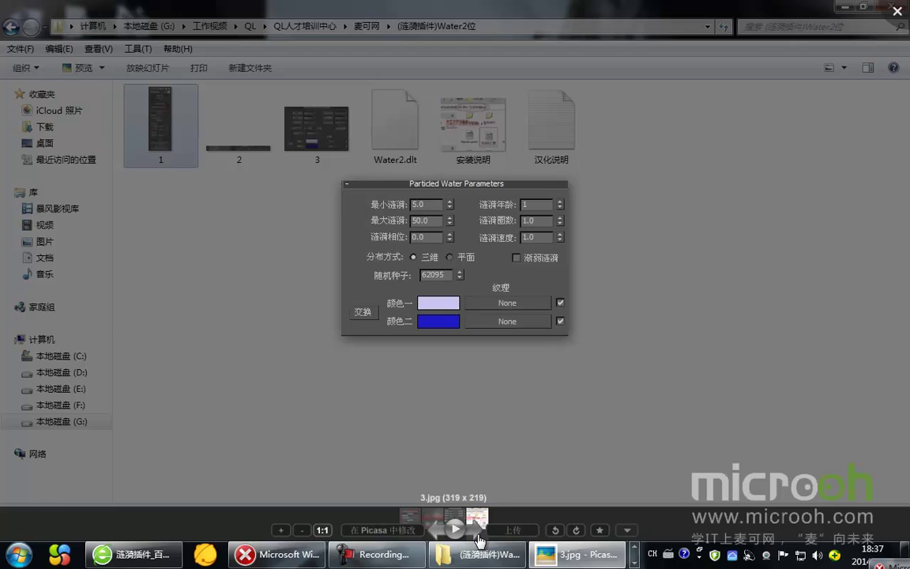
{"action": "left_click", "coordinate": [478, 539]}
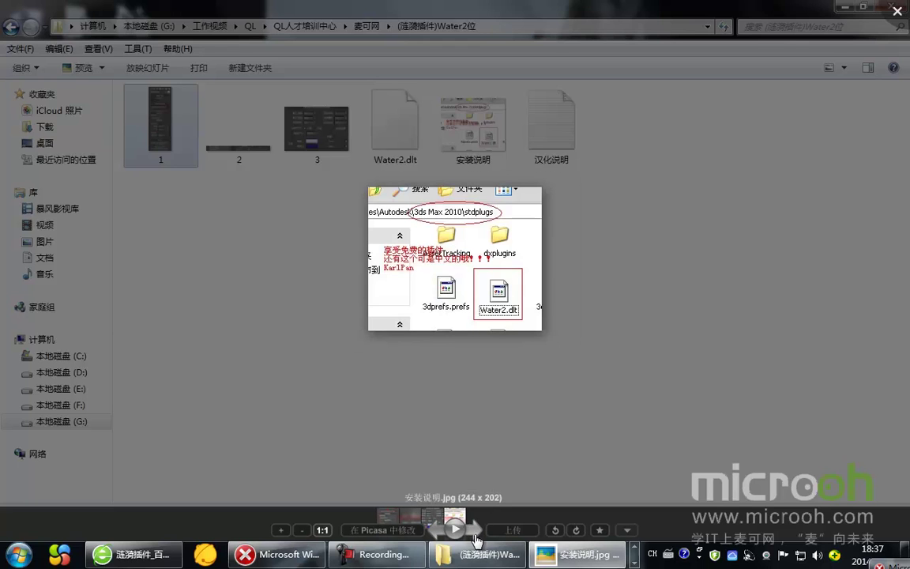
{"action": "left_click", "coordinate": [437, 533]}
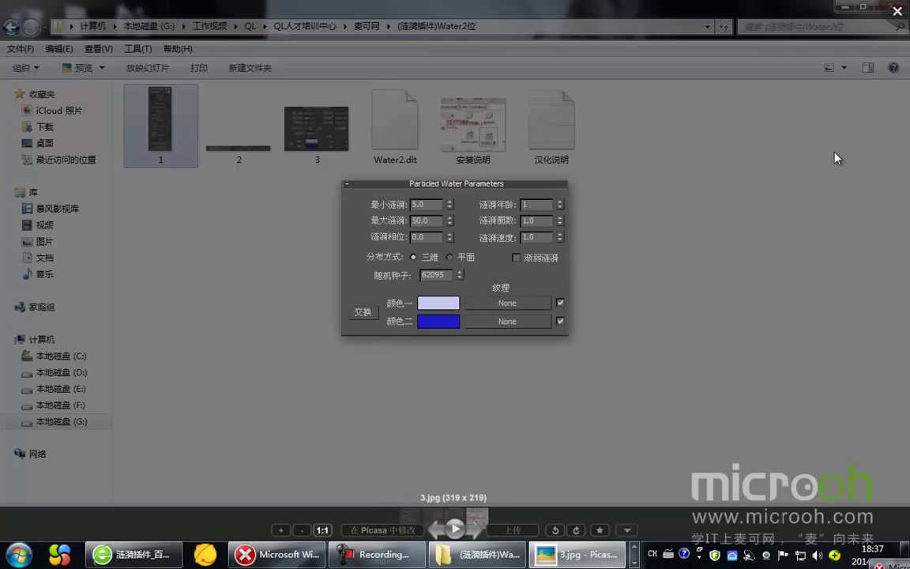
{"action": "left_click", "coordinate": [897, 11]}
{"action": "left_click", "coordinate": [844, 7]}
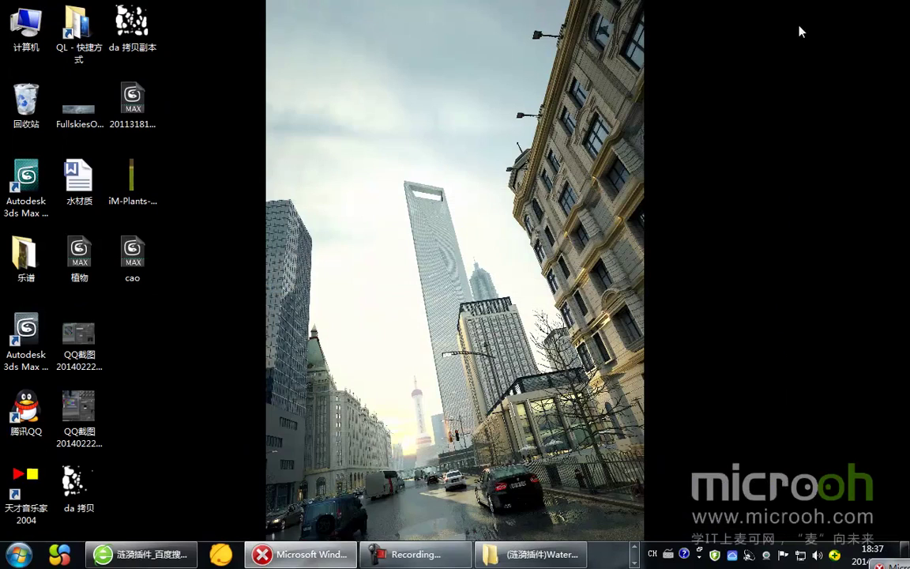
{"action": "left_click", "coordinate": [633, 561]}
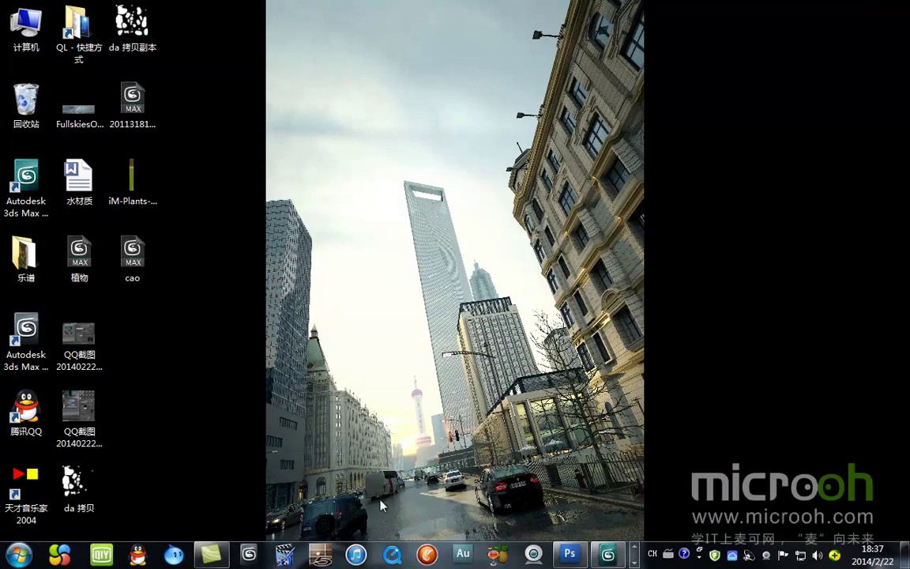
Switch to 3ds Max and create a plane about 3430 mm wide and 2495 mm long in the maximized Top viewport, hiding the grid.
{"action": "left_click", "coordinate": [607, 556]}
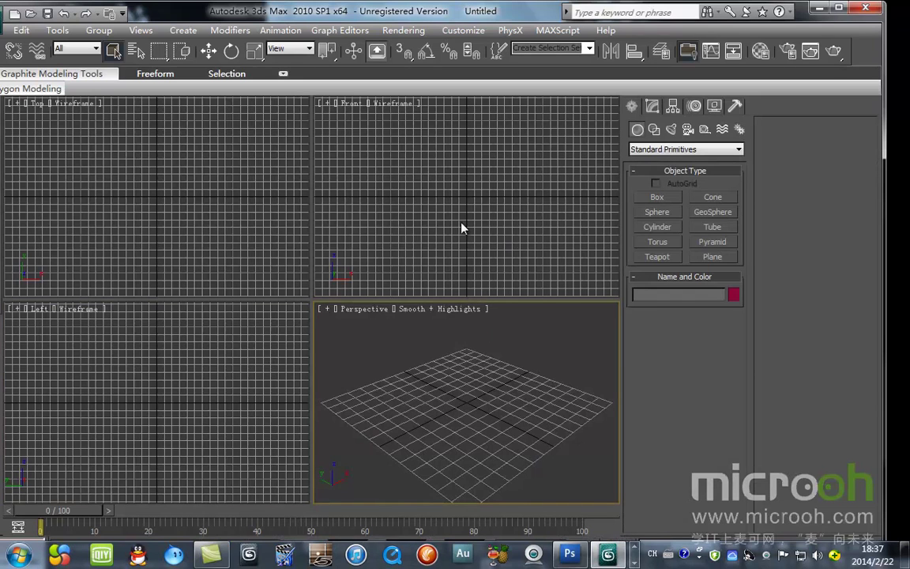
{"action": "left_click", "coordinate": [171, 183]}
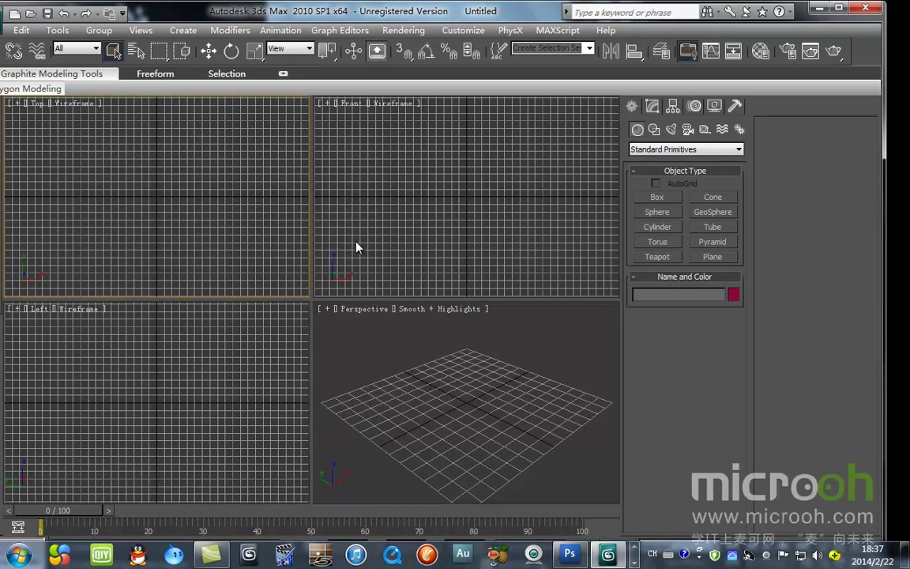
{"action": "left_click", "coordinate": [713, 257]}
{"action": "left_click_drag", "start_coordinate": [28, 121], "coordinate": [261, 274]}
{"action": "left_click", "coordinate": [208, 50]}
{"action": "key", "text": "alt+w"}
{"action": "scroll", "coordinate": [366, 214], "scroll_direction": "down", "scroll_amount": 3}
{"action": "key", "text": "g"}
Set the plane's length and width segments to 1 each and display the viewport shaded.
{"action": "left_click", "coordinate": [652, 106]}
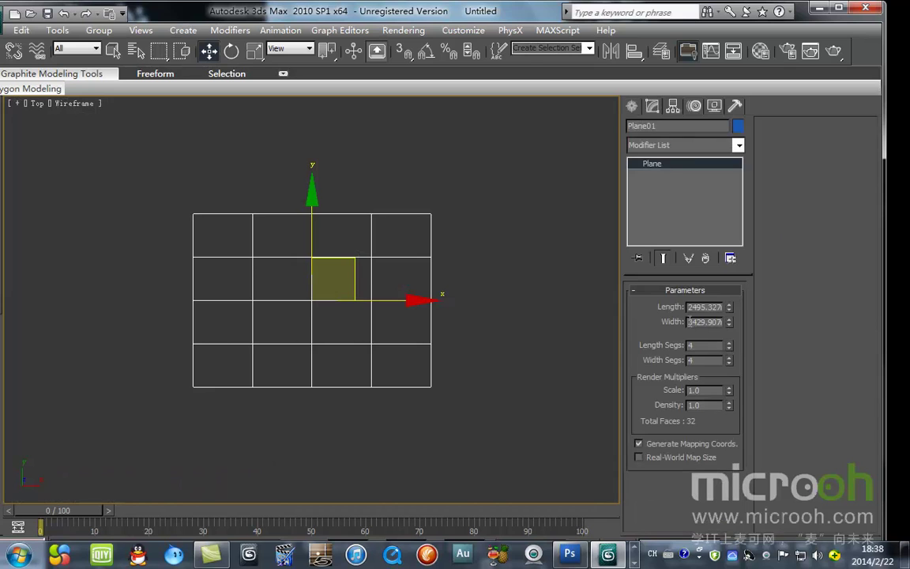
{"action": "right_click", "coordinate": [730, 345]}
{"action": "right_click", "coordinate": [727, 360]}
{"action": "left_click", "coordinate": [487, 349]}
{"action": "scroll", "coordinate": [347, 298], "scroll_direction": "up", "scroll_amount": 2}
{"action": "scroll", "coordinate": [312, 314], "scroll_direction": "down", "scroll_amount": 3}
{"action": "key", "text": "F3"}
{"action": "left_click", "coordinate": [339, 307]}
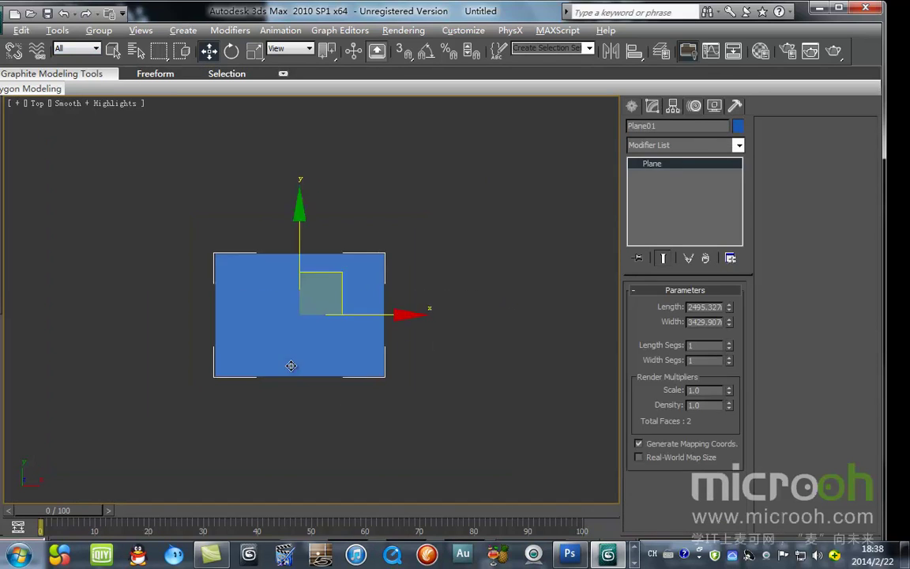
Turn on the viewport's polygon statistics and open the Material Editor beside an angled view of the plane.
{"action": "middle_click_drag", "start_coordinate": [225, 396], "coordinate": [333, 278], "text": "alt"}
{"action": "key", "text": "7"}
{"action": "middle_click_drag", "start_coordinate": [381, 315], "coordinate": [325, 270]}
{"action": "key", "text": "m"}
{"action": "left_click_drag", "start_coordinate": [660, 120], "coordinate": [492, 87]}
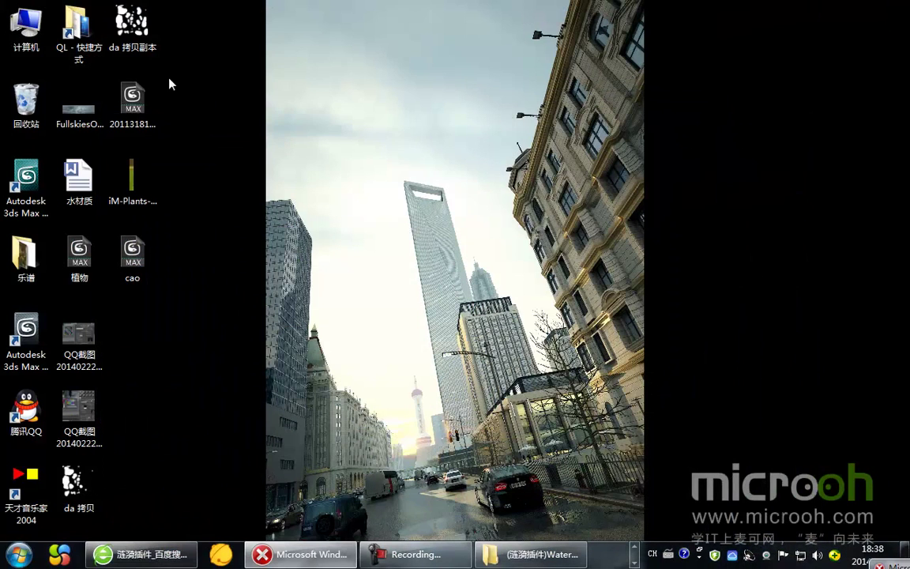
Switch to the QL folder, open QL人才培训中心 and its sn texture folder, and find the archmodels69_017_bump image.
{"action": "left_click_drag", "start_coordinate": [131, 24], "coordinate": [99, 59]}
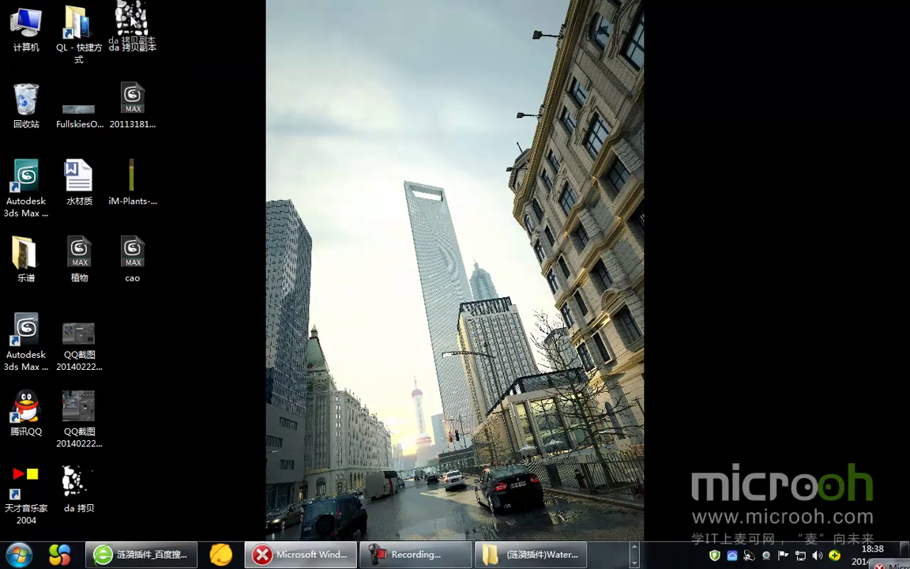
{"action": "double_click", "coordinate": [79, 27]}
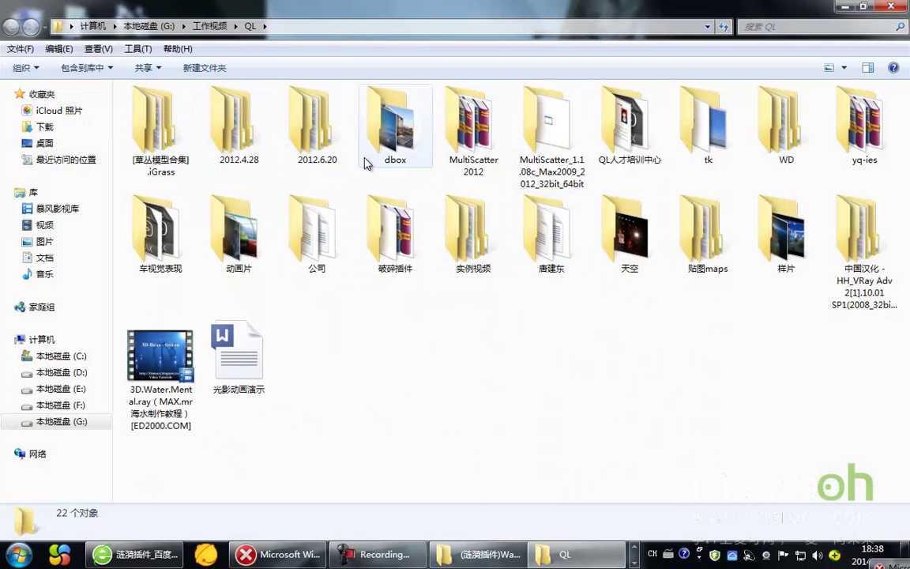
{"action": "left_click", "coordinate": [153, 149]}
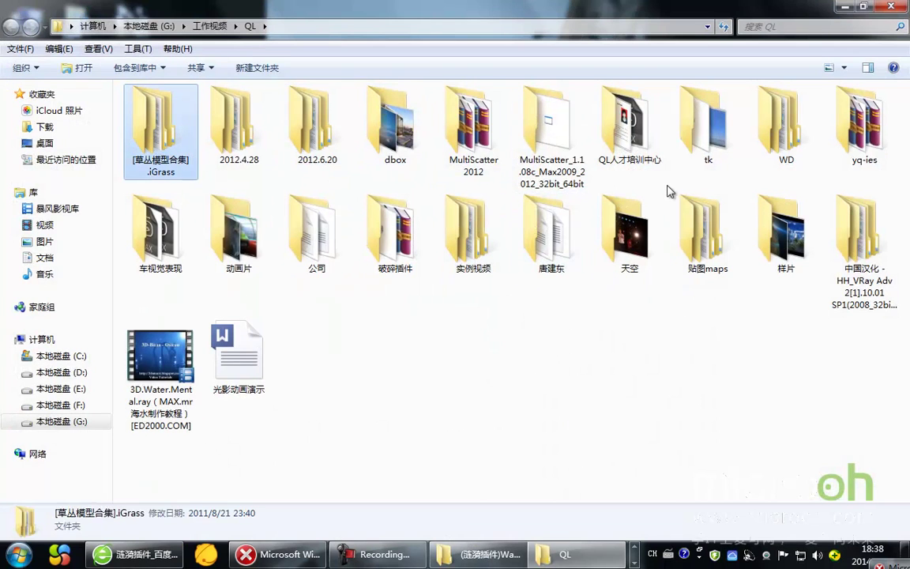
{"action": "double_click", "coordinate": [624, 126]}
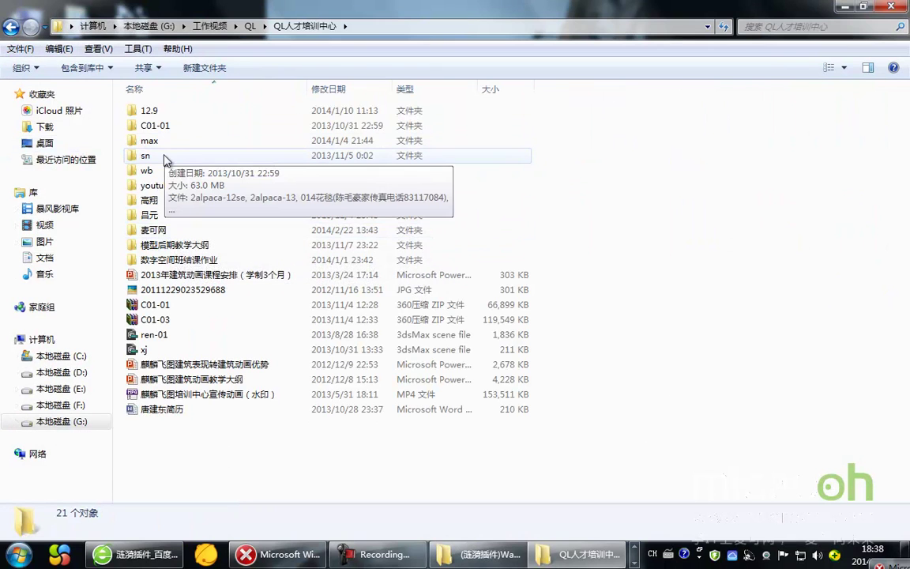
{"action": "double_click", "coordinate": [165, 161]}
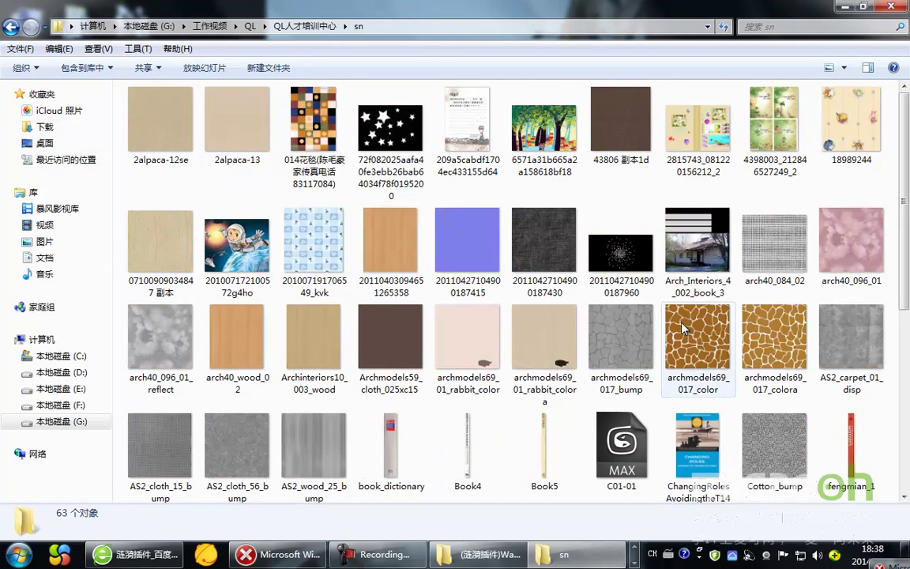
{"action": "left_click", "coordinate": [636, 332]}
{"action": "left_click_drag", "start_coordinate": [905, 274], "coordinate": [904, 368]}
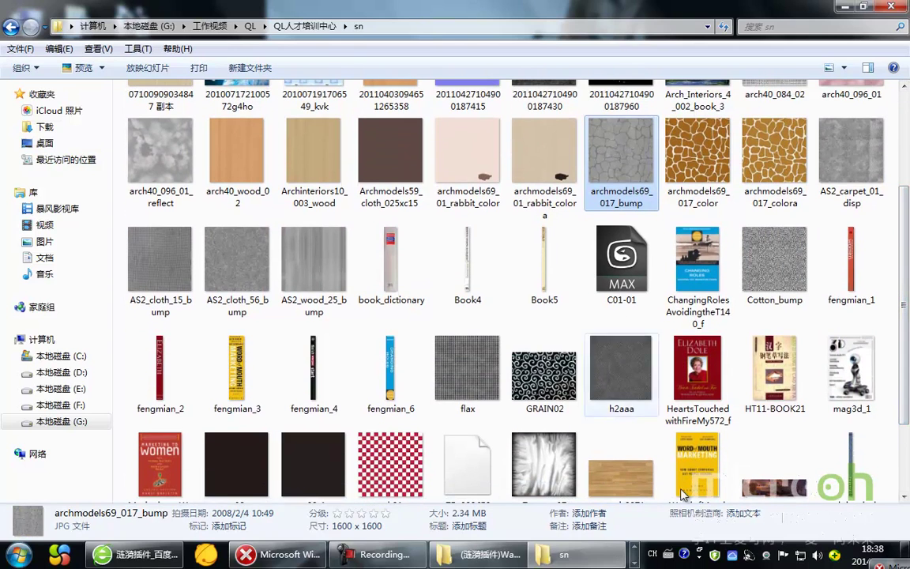
Apply the archmodels69_017_bump image to the plane in 3ds Max and sample its material into the first Material Editor slot.
{"action": "left_click", "coordinate": [616, 559]}
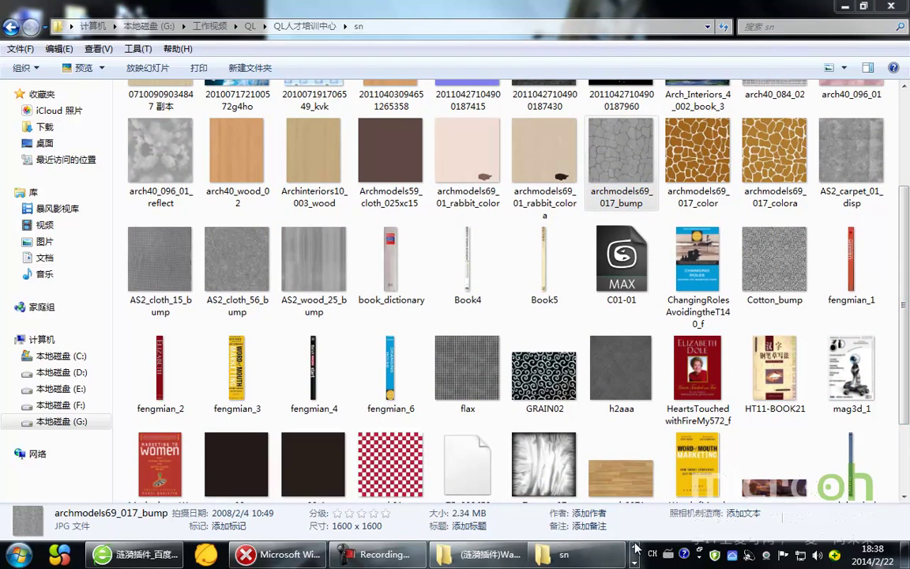
{"action": "left_click", "coordinate": [634, 544]}
{"action": "left_click_drag", "start_coordinate": [606, 150], "coordinate": [324, 204]}
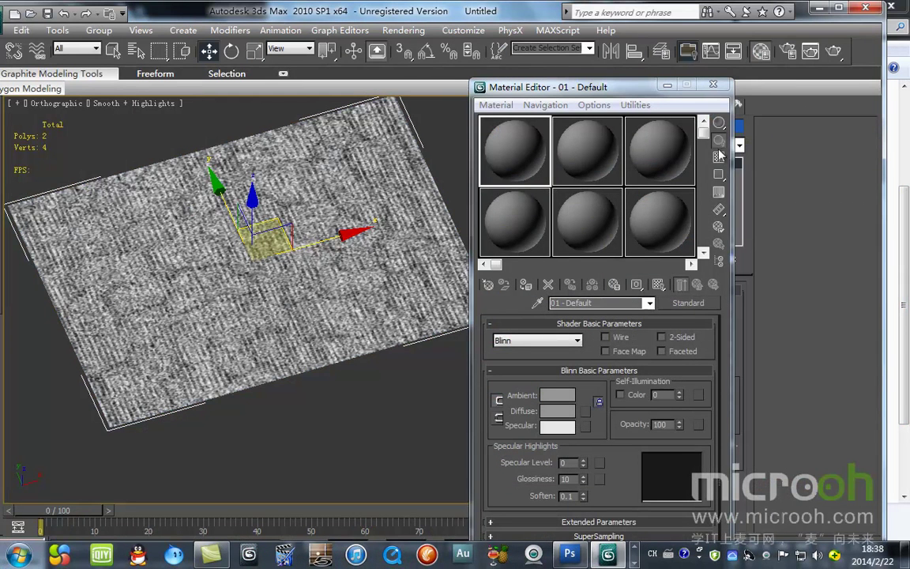
{"action": "left_click", "coordinate": [537, 302]}
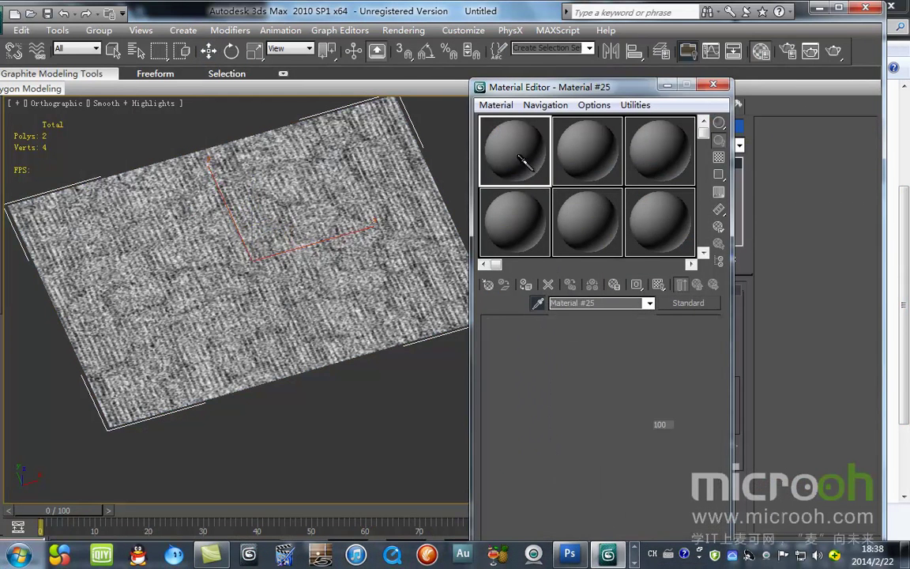
{"action": "left_click", "coordinate": [714, 85]}
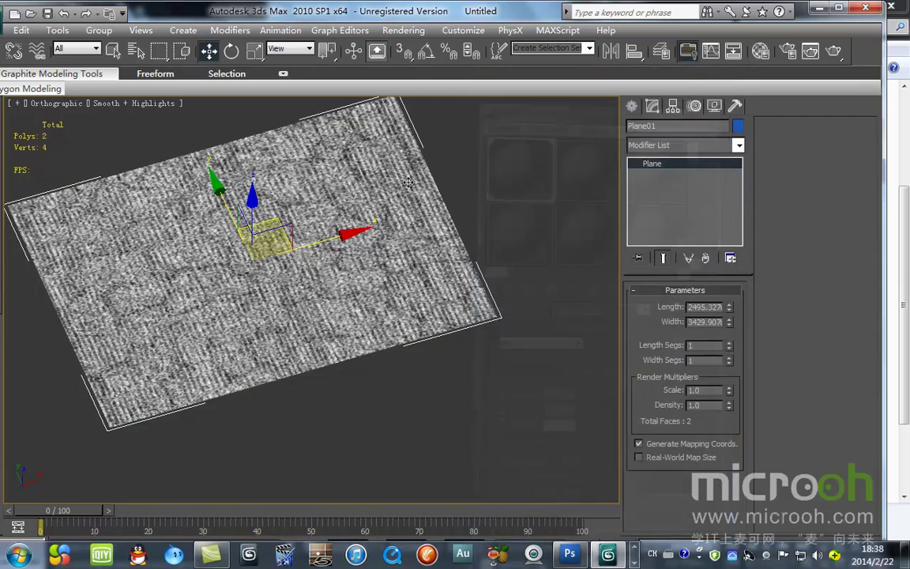
Render a test image of the textured plane from an angled view and close the render windows.
{"action": "scroll", "coordinate": [350, 233], "scroll_direction": "down", "scroll_amount": 3}
{"action": "left_click", "coordinate": [449, 312]}
{"action": "scroll", "coordinate": [266, 330], "scroll_direction": "up", "scroll_amount": 5}
{"action": "left_click", "coordinate": [294, 343]}
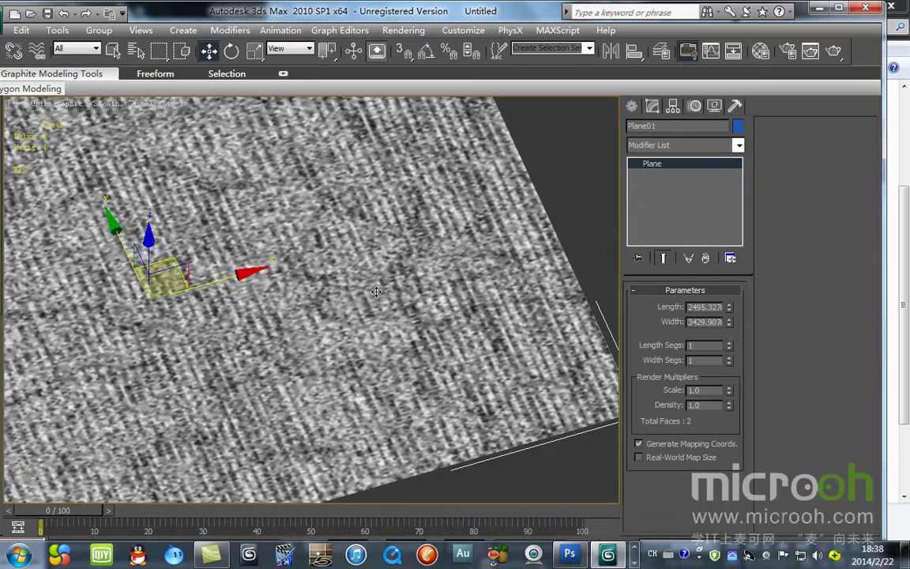
{"action": "scroll", "coordinate": [294, 342], "scroll_direction": "down", "scroll_amount": 4}
{"action": "middle_click_drag", "start_coordinate": [294, 342], "coordinate": [365, 300], "text": "alt"}
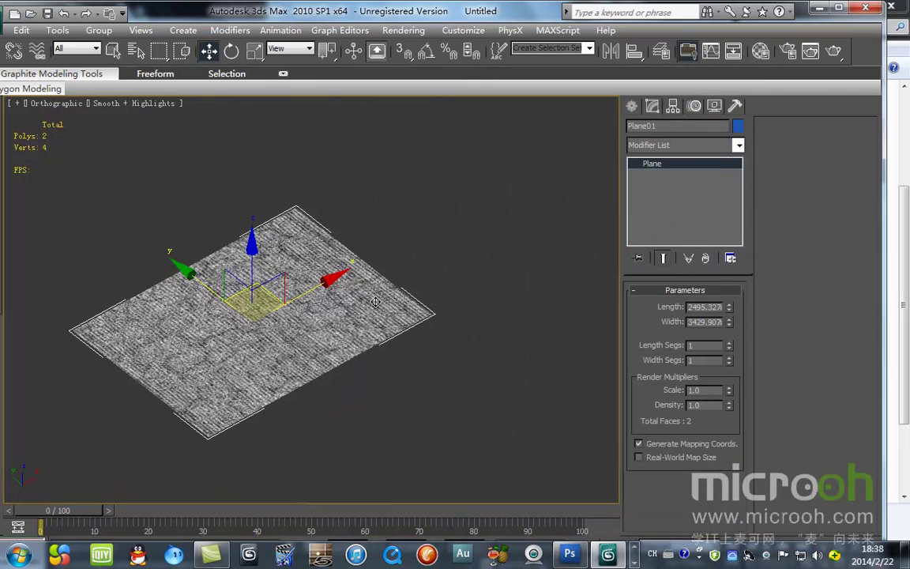
{"action": "left_click", "coordinate": [834, 52]}
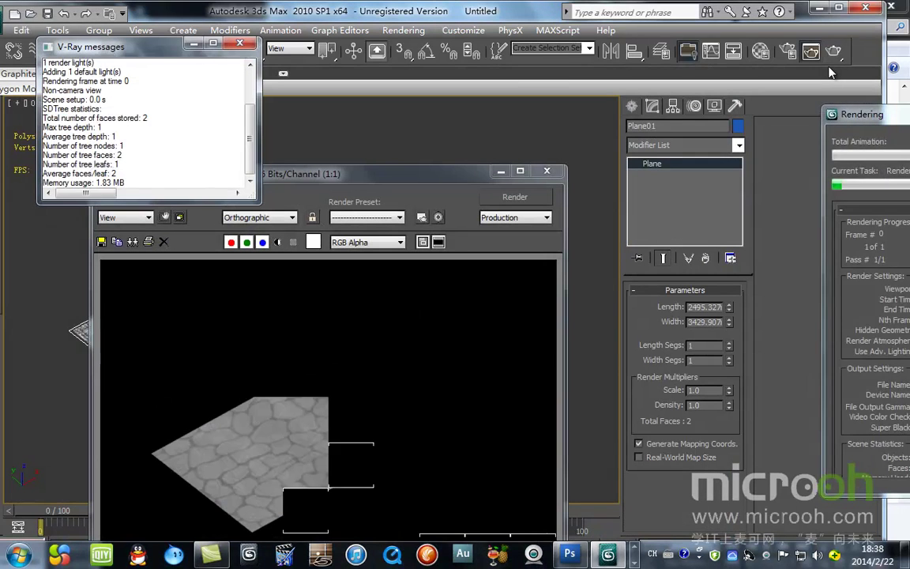
{"action": "left_click", "coordinate": [240, 43]}
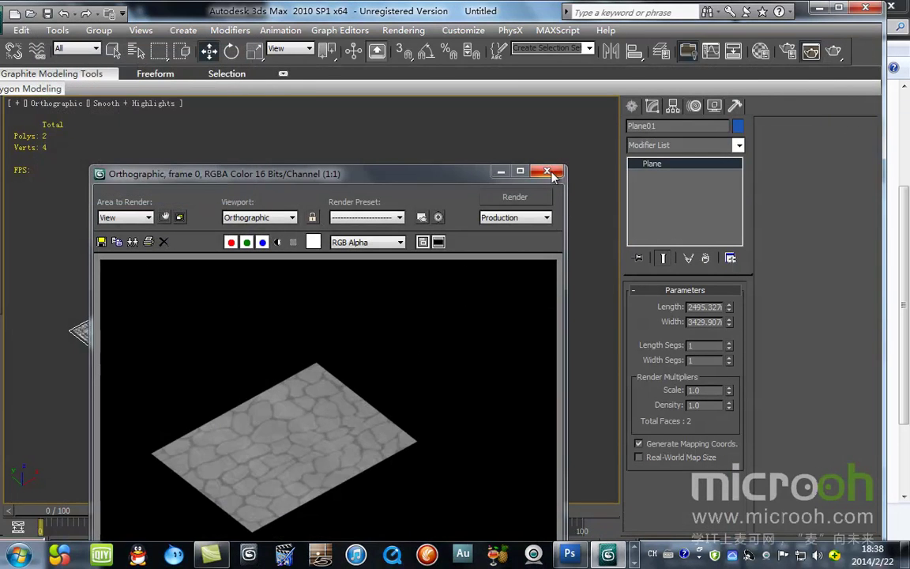
{"action": "left_click", "coordinate": [547, 170]}
Maximize the 3ds Max window and centre the deselected plane in the Top view.
{"action": "scroll", "coordinate": [443, 379], "scroll_direction": "up", "scroll_amount": 3}
{"action": "scroll", "coordinate": [335, 303], "scroll_direction": "down", "scroll_amount": 5}
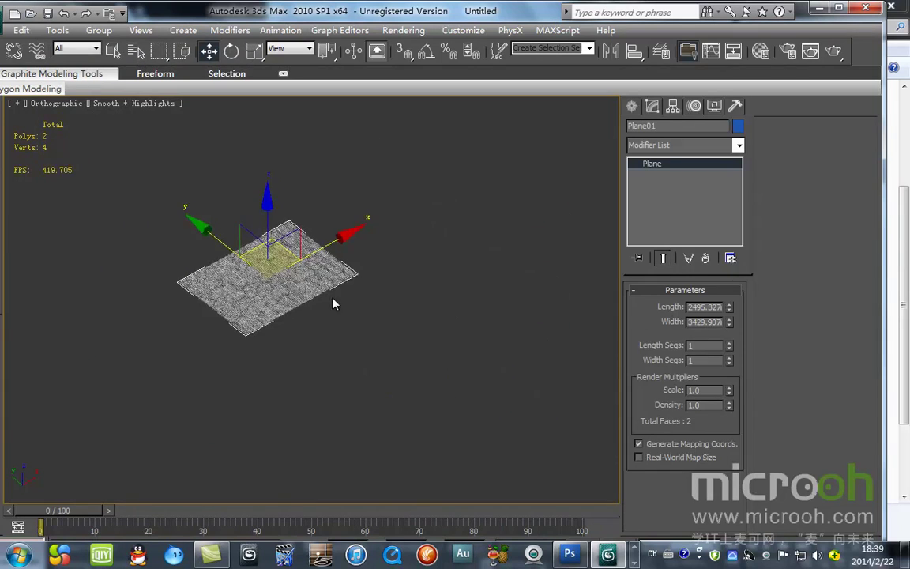
{"action": "key", "text": "t"}
{"action": "scroll", "coordinate": [302, 293], "scroll_direction": "down", "scroll_amount": 2}
{"action": "scroll", "coordinate": [302, 293], "scroll_direction": "down", "scroll_amount": 3}
{"action": "left_click", "coordinate": [438, 237]}
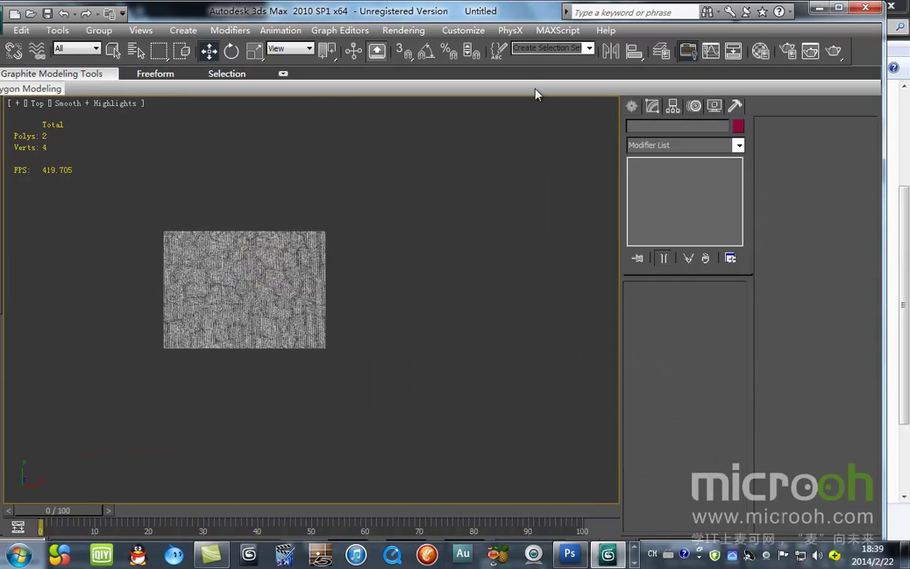
{"action": "double_click", "coordinate": [528, 13]}
{"action": "middle_click_drag", "start_coordinate": [366, 260], "coordinate": [475, 281]}
{"action": "scroll", "coordinate": [474, 281], "scroll_direction": "up", "scroll_amount": 2}
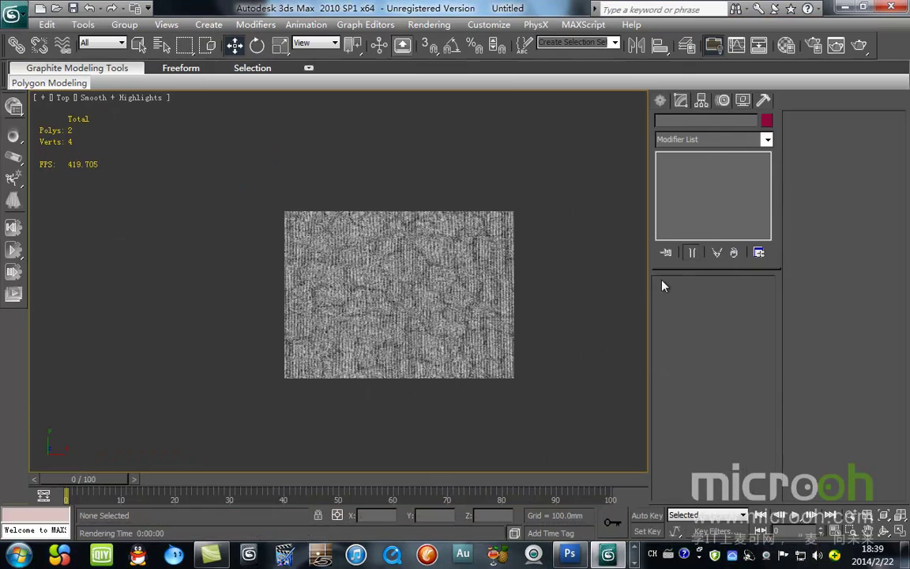
Create a Blizzard particle emitter about 3371 mm wide and 2318 mm long over the plane and show its parameters.
{"action": "left_click", "coordinate": [658, 101]}
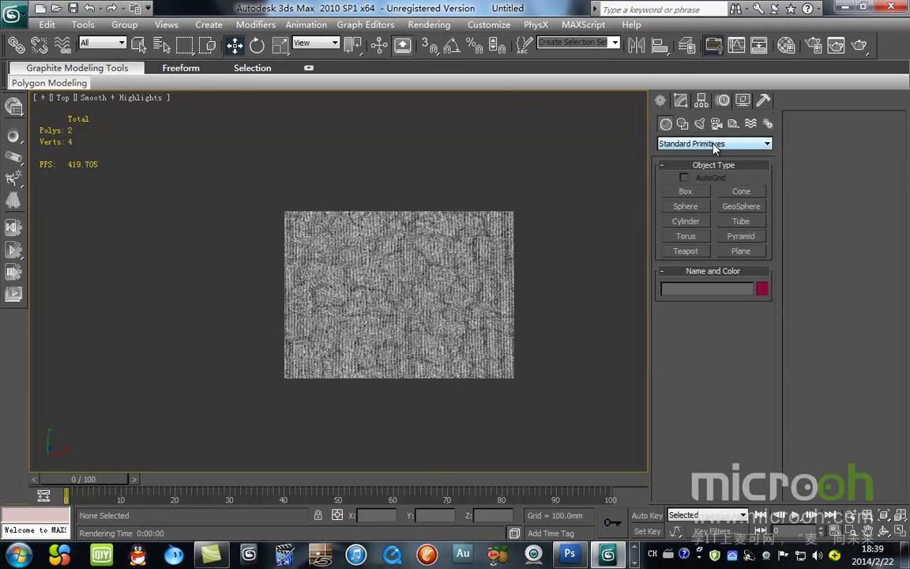
{"action": "left_click", "coordinate": [714, 145]}
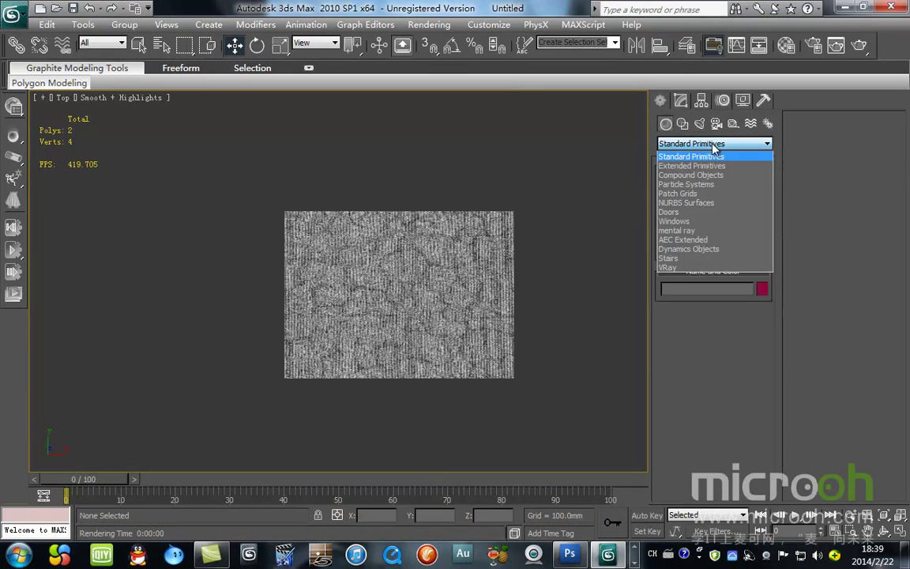
{"action": "left_click", "coordinate": [702, 184]}
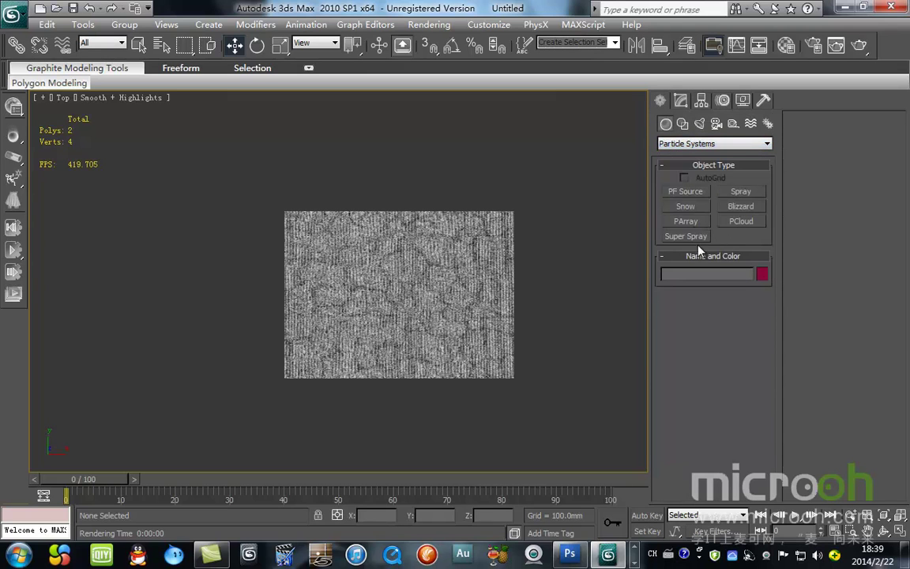
{"action": "left_click", "coordinate": [747, 209]}
{"action": "mouse_move", "coordinate": [290, 218]}
{"action": "left_mouse_down"}
{"action": "mouse_move", "coordinate": [484, 338]}
{"action": "mouse_move", "coordinate": [516, 373]}
{"action": "left_mouse_up"}
{"action": "left_click", "coordinate": [235, 45]}
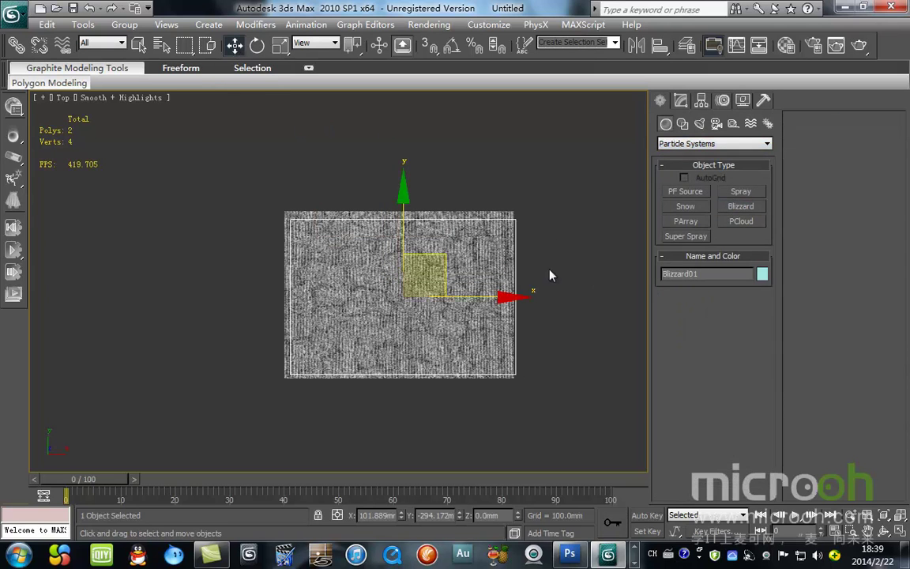
{"action": "left_click", "coordinate": [680, 100]}
Raise the Blizzard emitter above the plane in the wireframe Front view to about Z 1762 mm.
{"action": "middle_click_drag", "start_coordinate": [488, 338], "coordinate": [469, 303]}
{"action": "scroll", "coordinate": [351, 286], "scroll_direction": "down", "scroll_amount": 2}
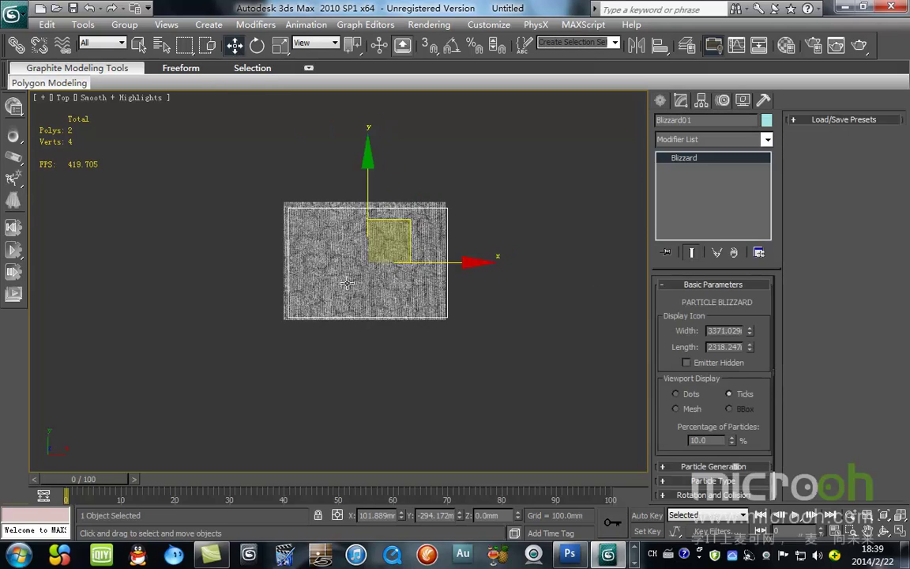
{"action": "key", "text": "f"}
{"action": "middle_click_drag", "start_coordinate": [365, 290], "coordinate": [344, 359]}
{"action": "scroll", "coordinate": [344, 359], "scroll_direction": "down", "scroll_amount": 3}
{"action": "left_click_drag", "start_coordinate": [349, 244], "coordinate": [350, 287]}
{"action": "key", "text": "F3"}
{"action": "left_click_drag", "start_coordinate": [339, 161], "coordinate": [339, 174]}
Set the Blizzard's Emit Start to -20 and preview the particles between frames 0 and 35.
{"action": "left_click", "coordinate": [746, 466]}
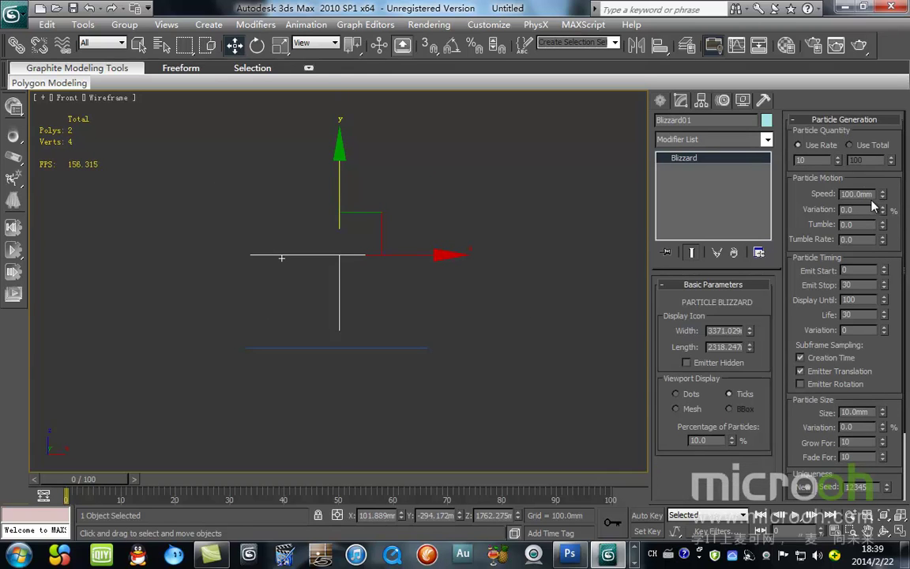
{"action": "left_click_drag", "start_coordinate": [87, 479], "coordinate": [266, 479]}
{"action": "key", "text": "w"}
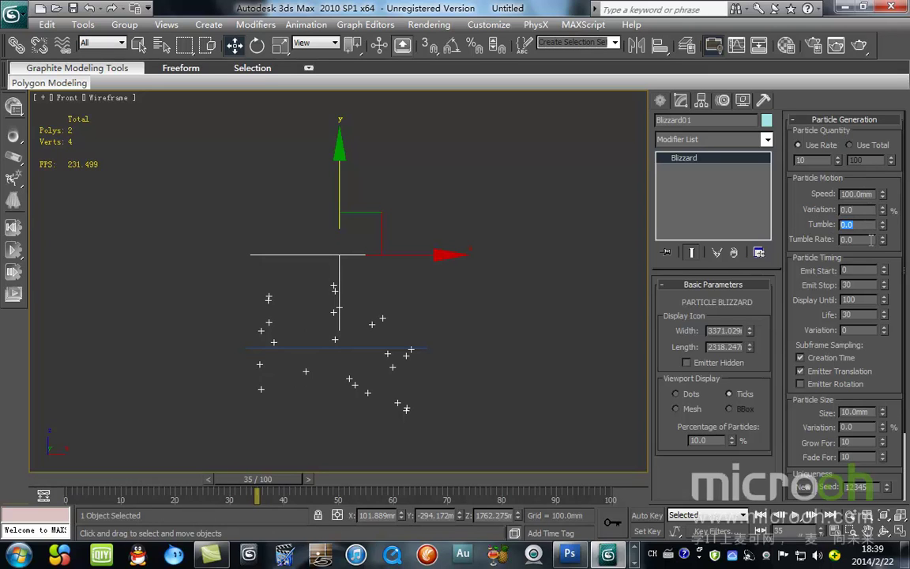
{"action": "type", "text": "10"}
{"action": "key", "text": "Return"}
{"action": "left_click", "coordinate": [868, 209]}
{"action": "key", "text": "Return"}
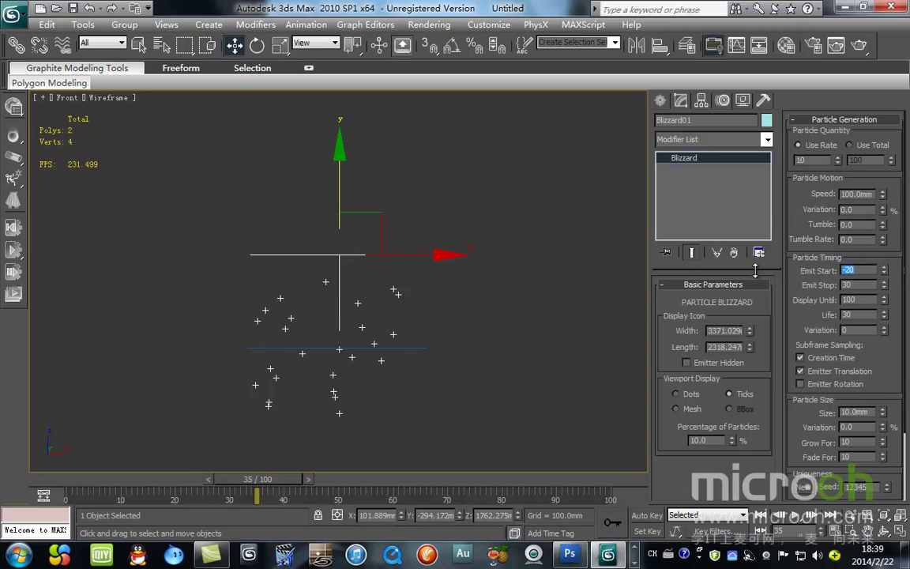
{"action": "left_click_drag", "start_coordinate": [247, 478], "coordinate": [65, 478]}
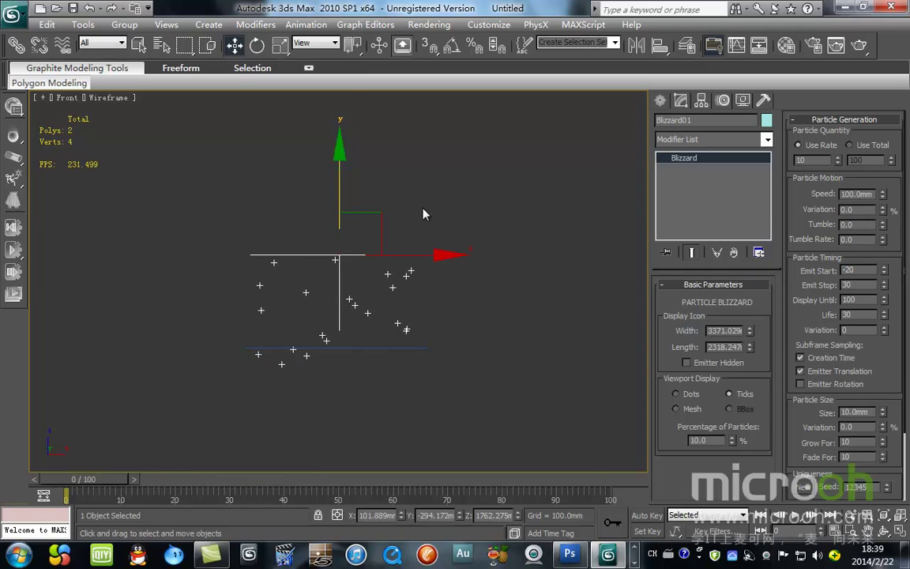
Raise the emitter to about Z 2447 mm and set the Blizzard's Emit Stop to 100.
{"action": "left_click_drag", "start_coordinate": [344, 188], "coordinate": [345, 152]}
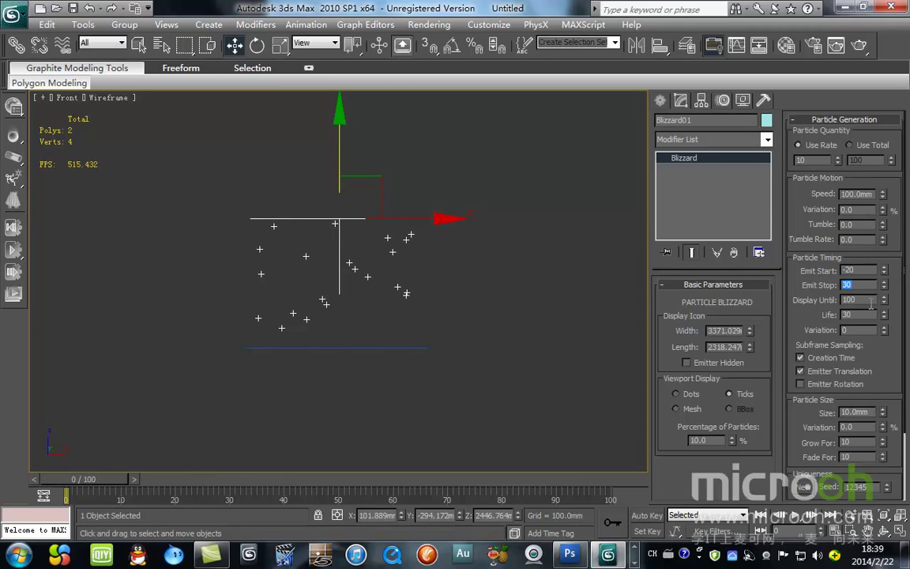
{"action": "key", "text": "Return"}
{"action": "left_click_drag", "start_coordinate": [95, 483], "coordinate": [155, 466]}
{"action": "key", "text": "w"}
Set the particles' Life to 25 and preview their fall along the timeline, returning to frame 0.
{"action": "left_click_drag", "start_coordinate": [885, 317], "coordinate": [892, 345]}
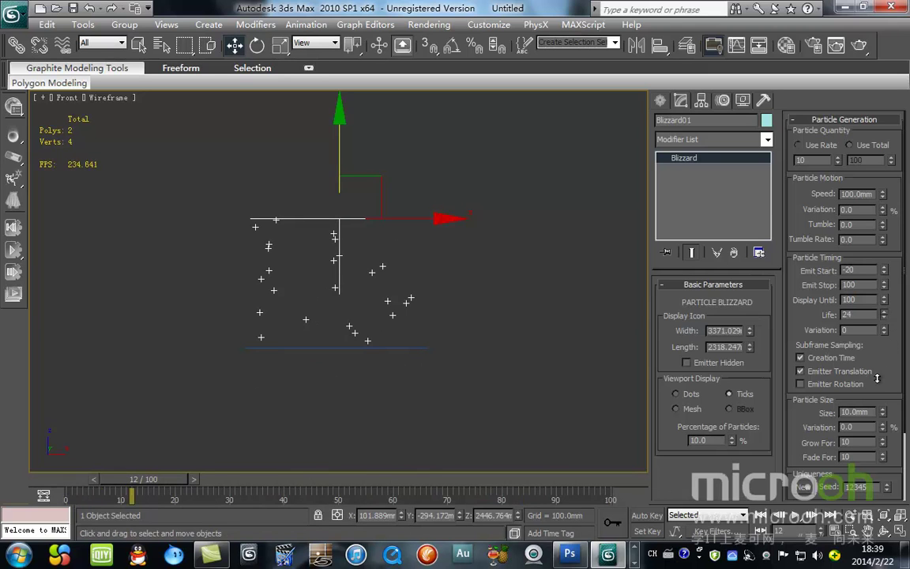
{"action": "key", "text": "q"}
{"action": "left_click_drag", "start_coordinate": [126, 483], "coordinate": [316, 479]}
{"action": "left_click_drag", "start_coordinate": [78, 434], "coordinate": [71, 433]}
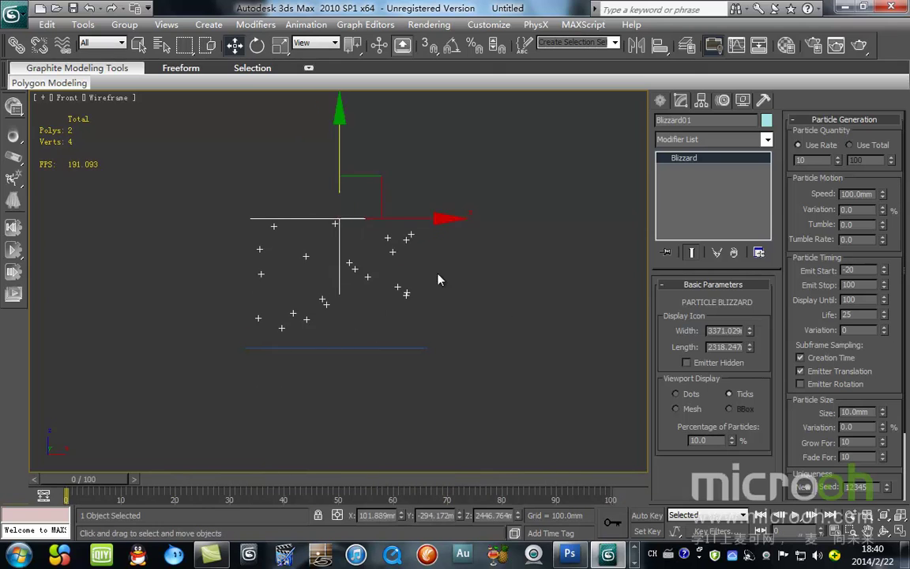
Create a camera from a shaded Perspective view of the ground plane and give it a 24 mm lens.
{"action": "scroll", "coordinate": [390, 293], "scroll_direction": "down", "scroll_amount": 3}
{"action": "key", "text": "p"}
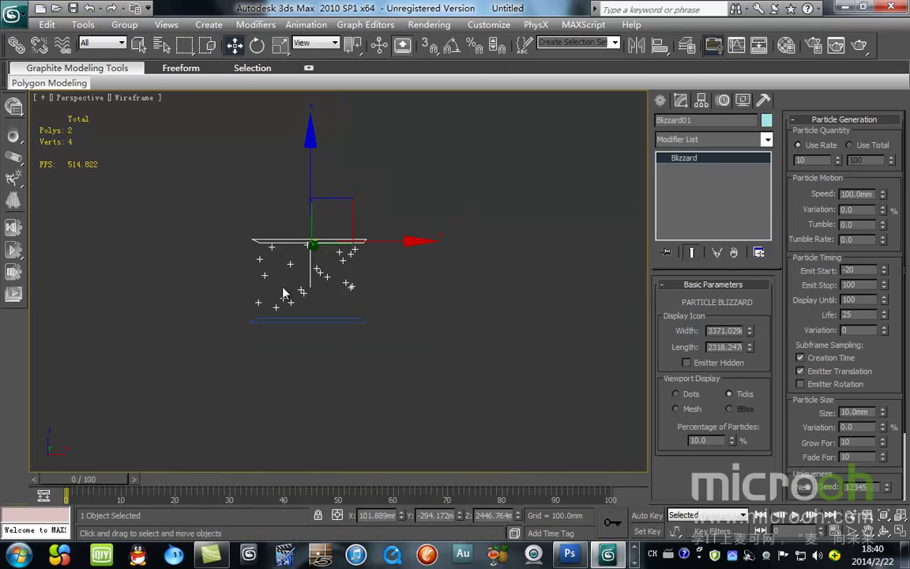
{"action": "scroll", "coordinate": [334, 331], "scroll_direction": "up", "scroll_amount": 5}
{"action": "scroll", "coordinate": [341, 330], "scroll_direction": "down", "scroll_amount": 4}
{"action": "key", "text": "F3"}
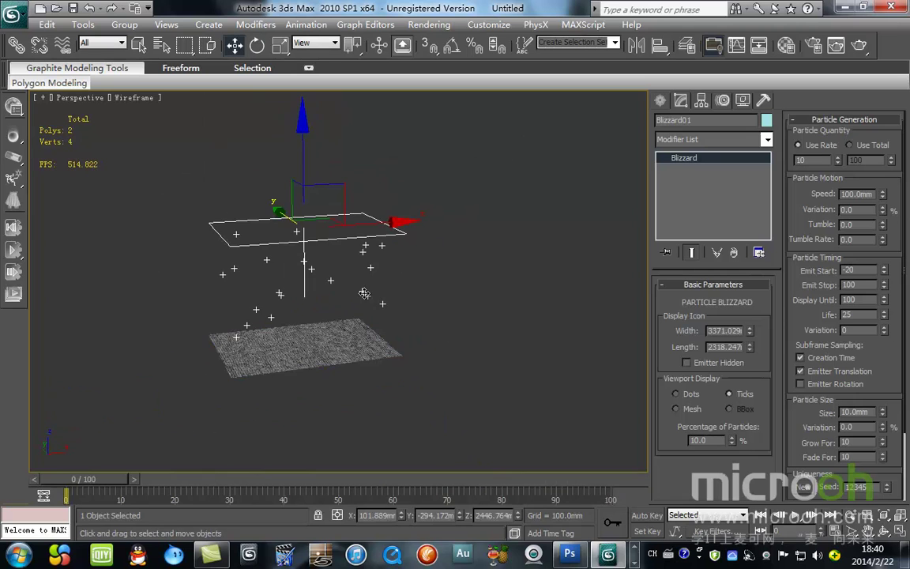
{"action": "scroll", "coordinate": [330, 331], "scroll_direction": "up", "scroll_amount": 4}
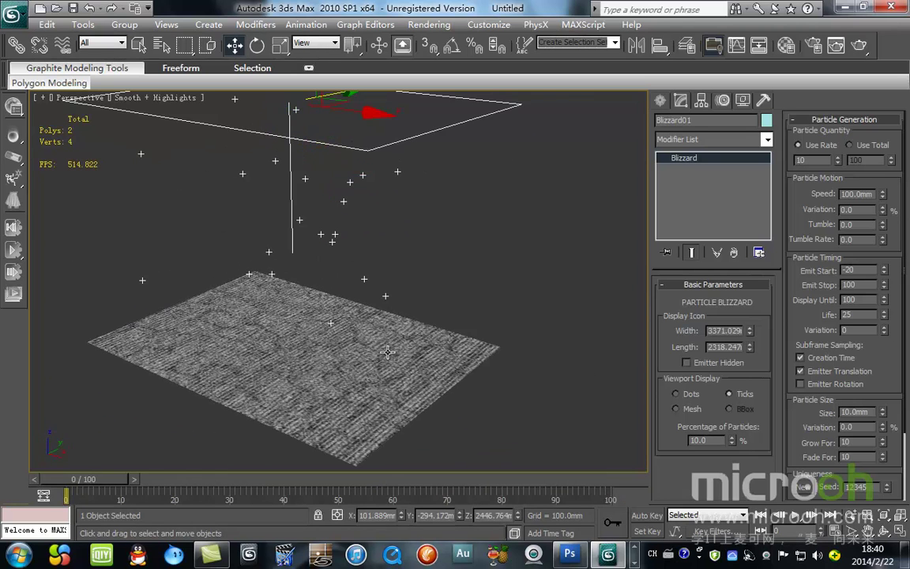
{"action": "scroll", "coordinate": [387, 352], "scroll_direction": "up", "scroll_amount": 4}
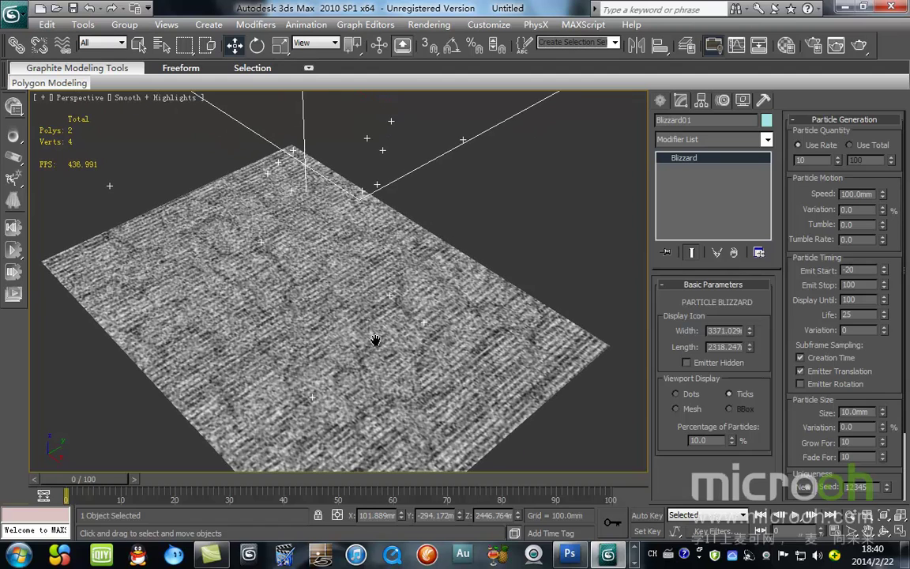
{"action": "key", "text": "ctrl+c"}
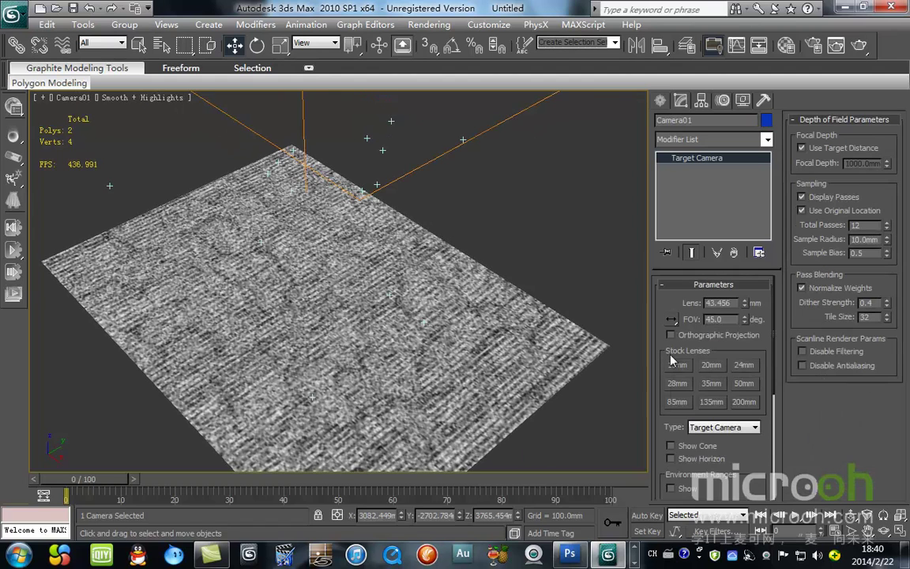
{"action": "left_click", "coordinate": [744, 365]}
Place a PWaves particle-effect space warp beside the ground plane in the Top view.
{"action": "key", "text": "t"}
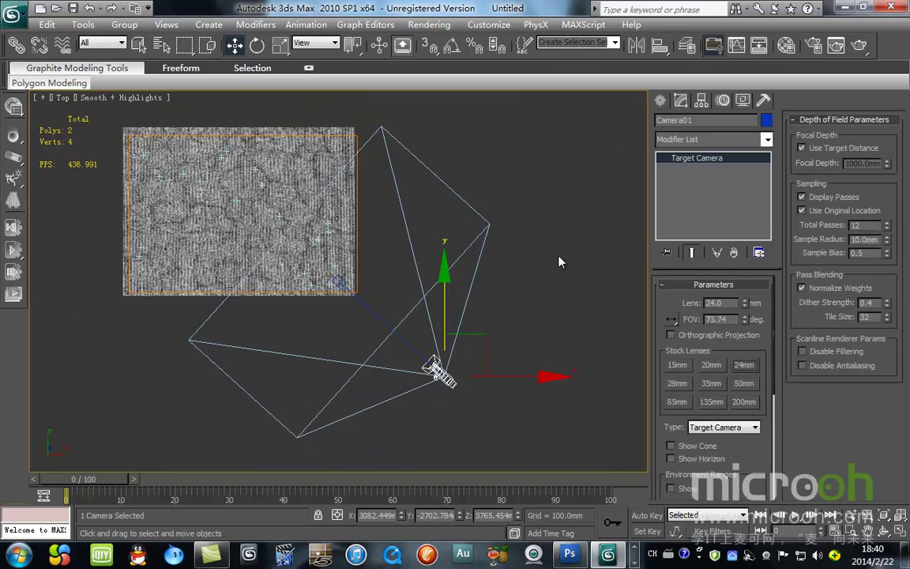
{"action": "left_click", "coordinate": [514, 394]}
{"action": "middle_click_drag", "start_coordinate": [362, 186], "coordinate": [343, 278]}
{"action": "scroll", "coordinate": [435, 258], "scroll_direction": "down", "scroll_amount": 2}
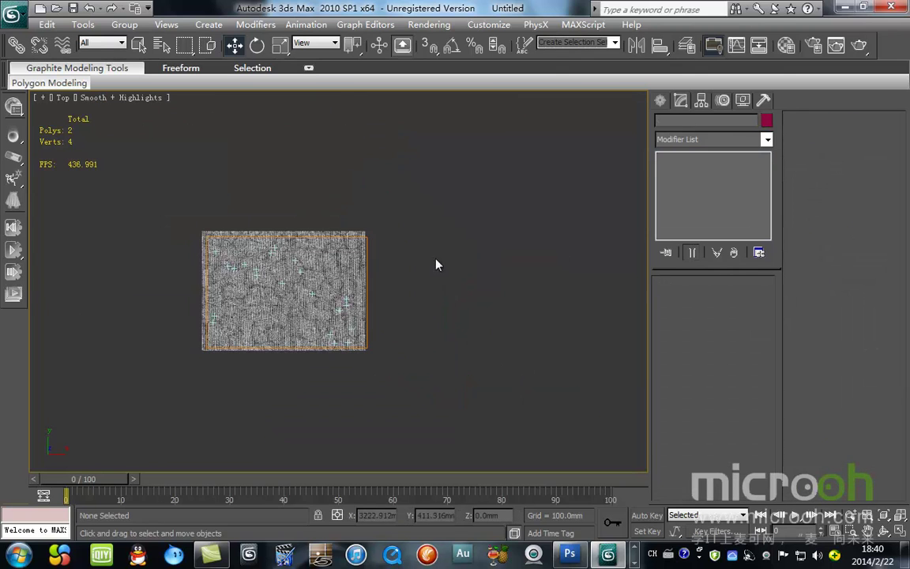
{"action": "left_click", "coordinate": [661, 100]}
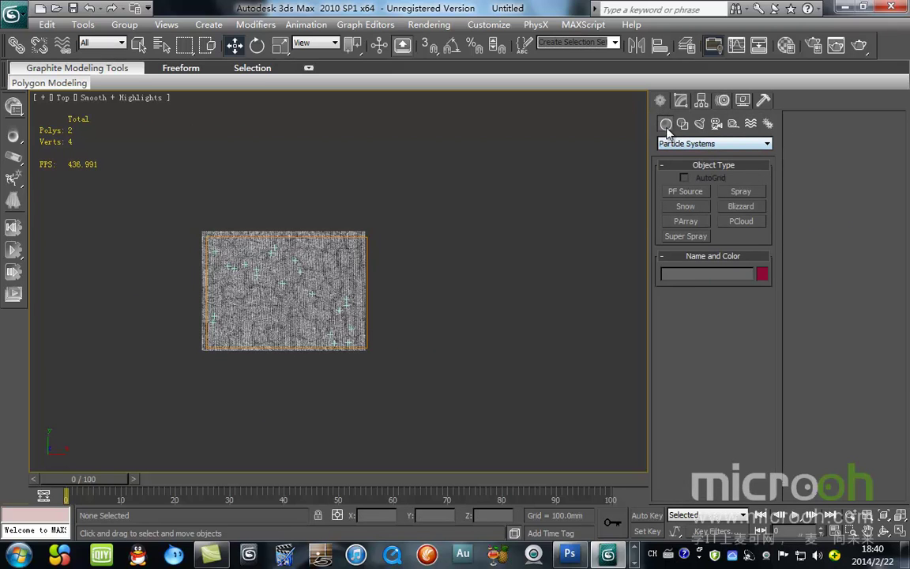
{"action": "left_click", "coordinate": [750, 127]}
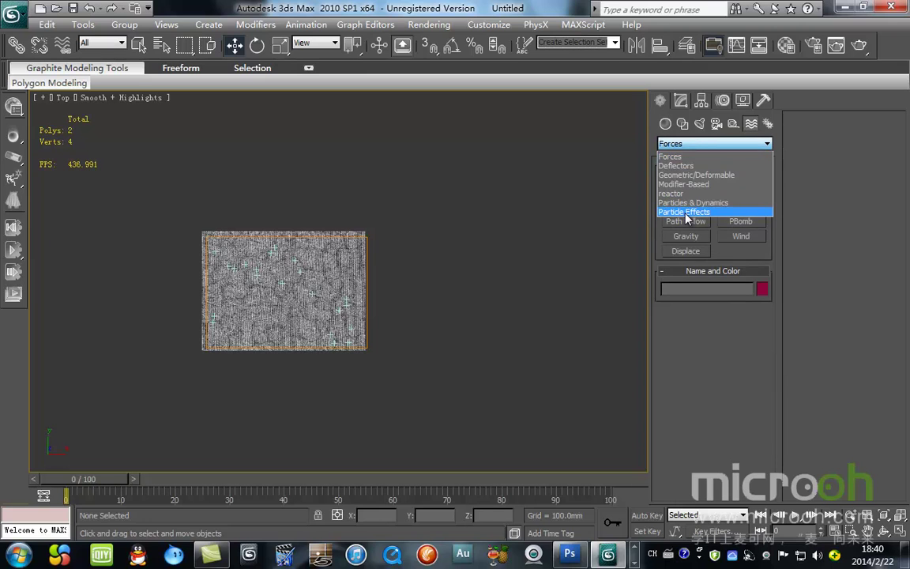
{"action": "left_click", "coordinate": [684, 212]}
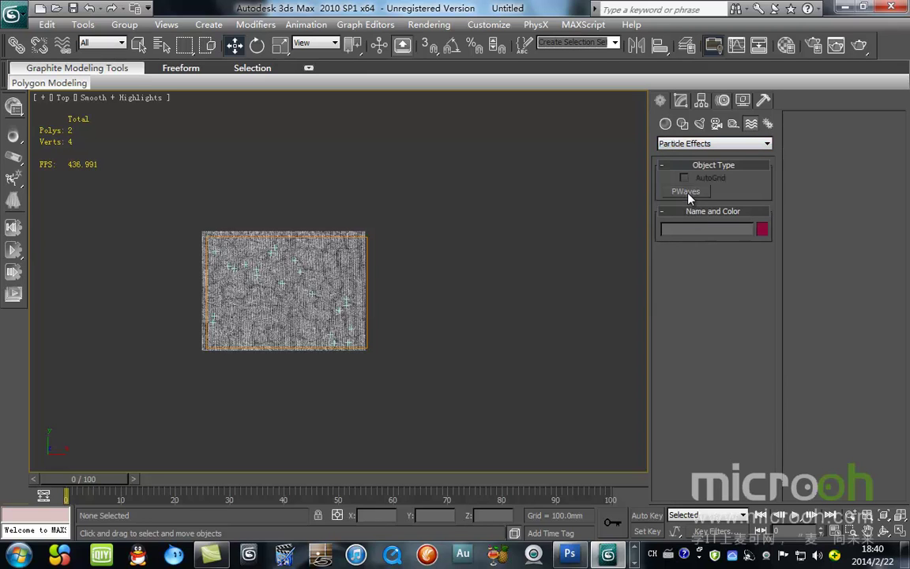
{"action": "left_click", "coordinate": [687, 192]}
{"action": "left_click_drag", "start_coordinate": [471, 311], "coordinate": [469, 295]}
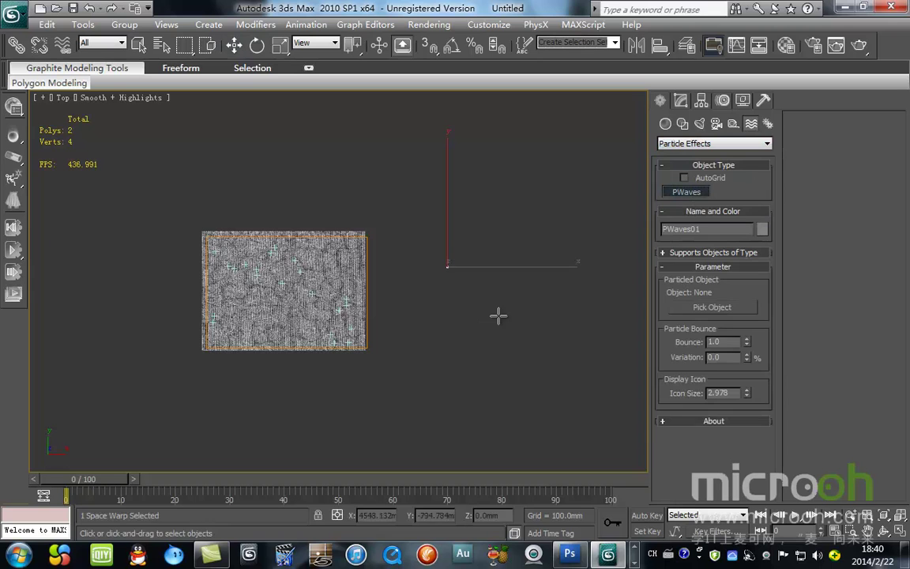
Set the PWaves warp's Icon Size to 200.
{"action": "left_click", "coordinate": [234, 45]}
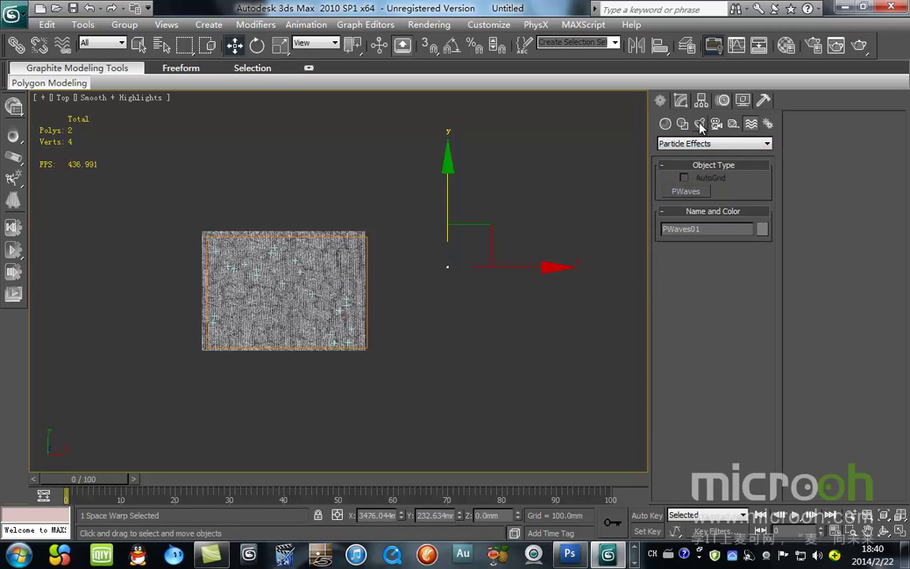
{"action": "left_click", "coordinate": [680, 101]}
{"action": "type", "text": "10"}
{"action": "key", "text": "Return"}
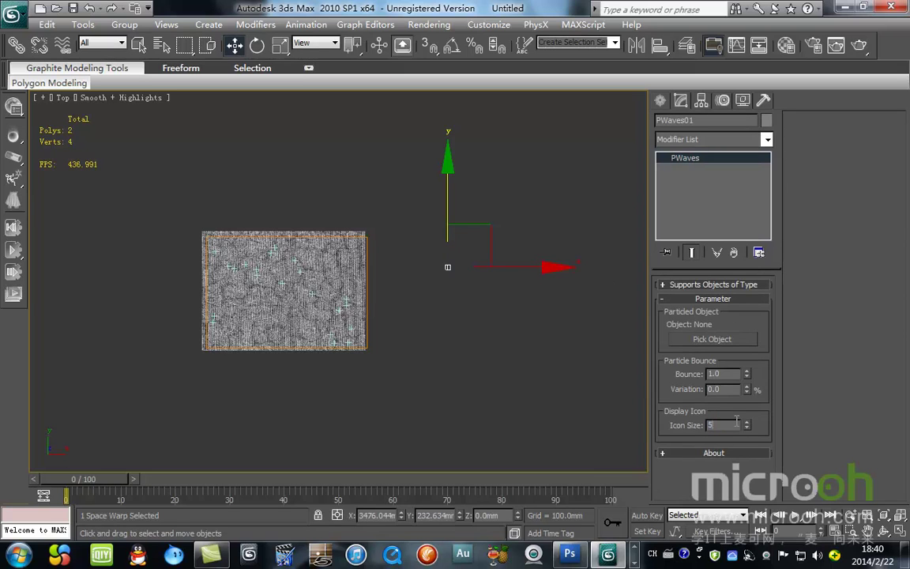
{"action": "type", "text": "200"}
{"action": "key", "text": "Return"}
Bind the PWaves space warp to the Blizzard emitter and check the binding in the Blizzard's modifier stack.
{"action": "scroll", "coordinate": [341, 293], "scroll_direction": "down", "scroll_amount": 3}
{"action": "middle_click_drag", "start_coordinate": [342, 294], "coordinate": [376, 229], "text": "alt"}
{"action": "scroll", "coordinate": [375, 260], "scroll_direction": "up", "scroll_amount": 5}
{"action": "left_click", "coordinate": [570, 324]}
{"action": "left_click_drag", "start_coordinate": [553, 405], "coordinate": [498, 215]}
{"action": "scroll", "coordinate": [373, 142], "scroll_direction": "up", "scroll_amount": 4}
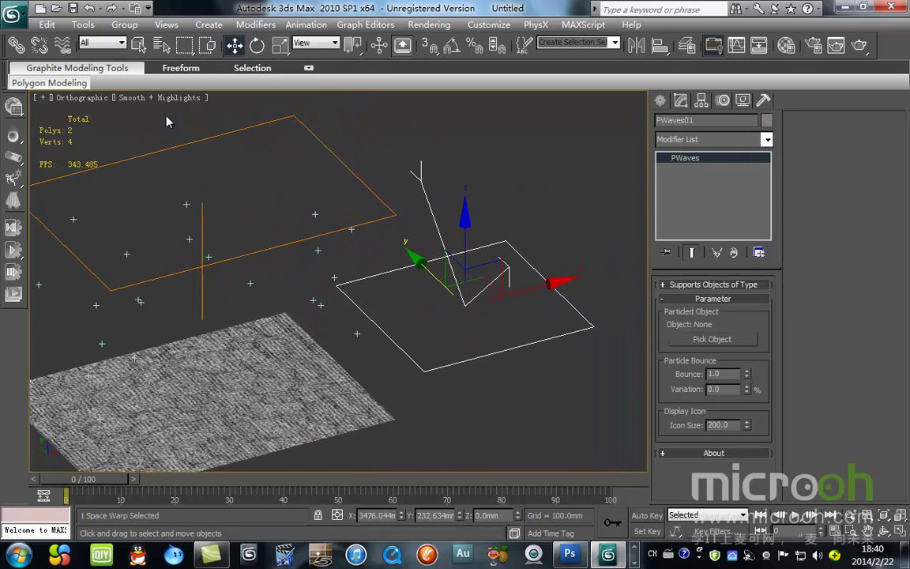
{"action": "left_click", "coordinate": [62, 45]}
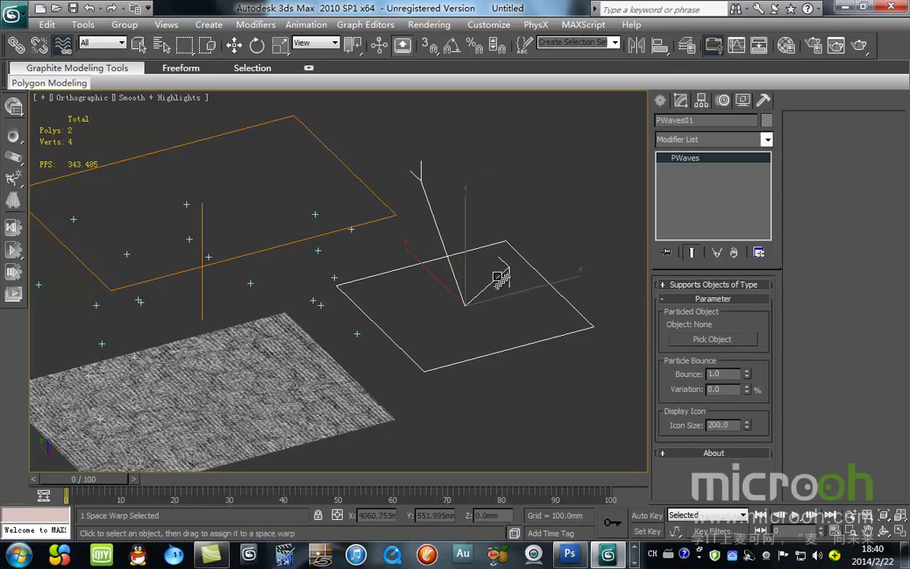
{"action": "left_click_drag", "start_coordinate": [500, 278], "coordinate": [347, 205]}
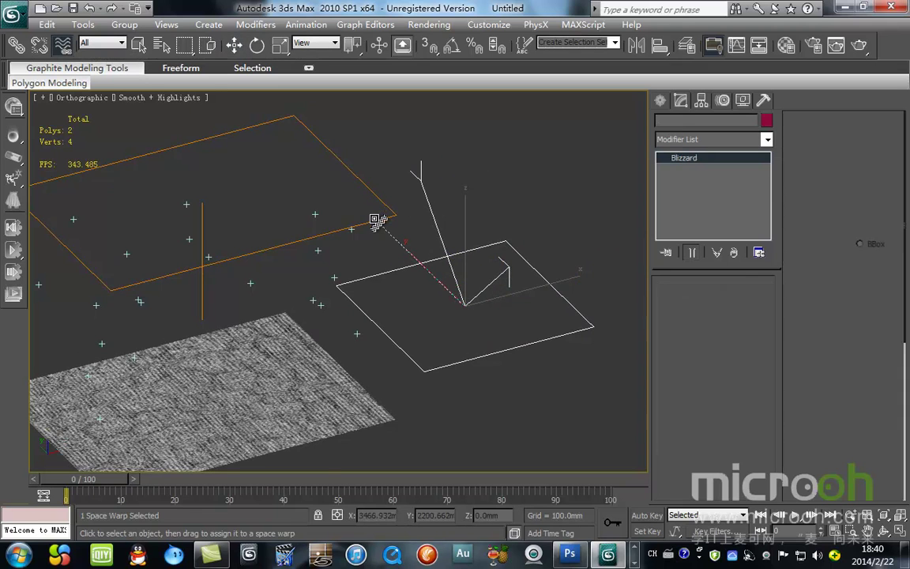
{"action": "left_click", "coordinate": [235, 50]}
{"action": "left_click", "coordinate": [376, 154]}
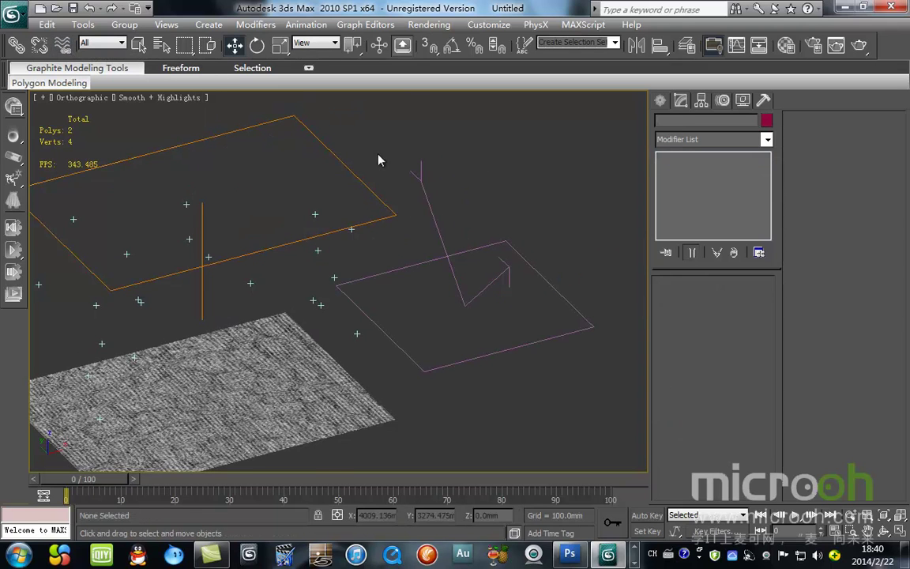
{"action": "left_click", "coordinate": [345, 167]}
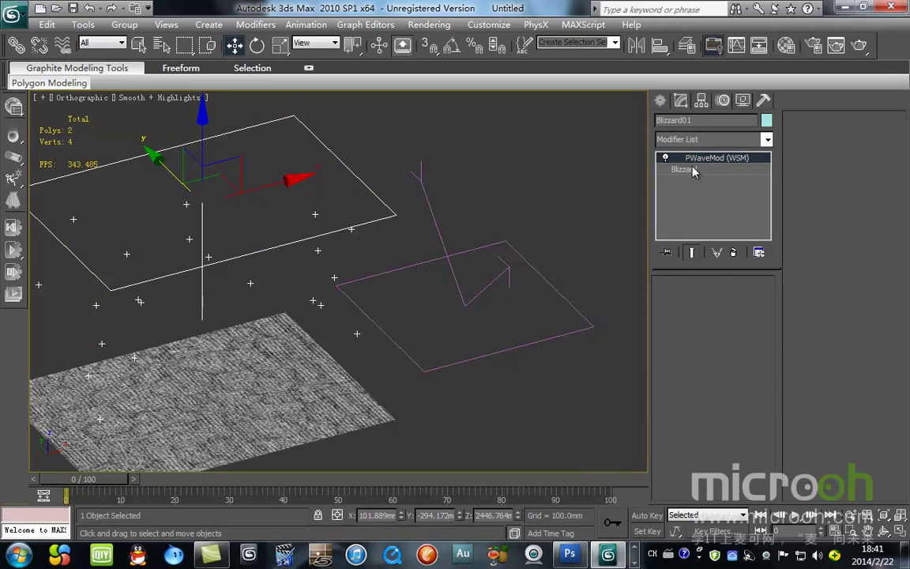
{"action": "left_click", "coordinate": [508, 237]}
Pick the ground plane Plane01 as the PWaves warp's particled object.
{"action": "left_click", "coordinate": [553, 337]}
{"action": "scroll", "coordinate": [495, 259], "scroll_direction": "down", "scroll_amount": 2}
{"action": "middle_click_drag", "start_coordinate": [495, 260], "coordinate": [501, 230]}
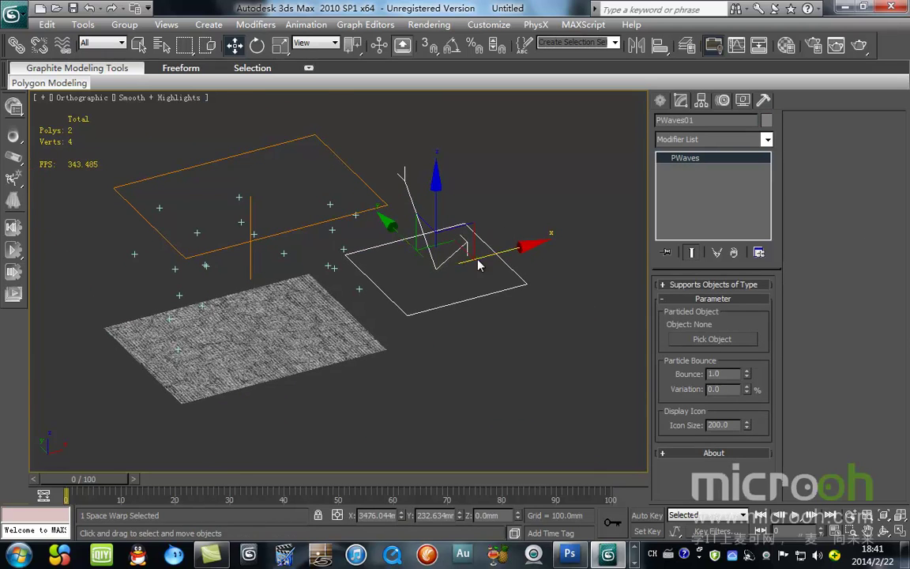
{"action": "scroll", "coordinate": [488, 288], "scroll_direction": "up", "scroll_amount": 2}
{"action": "scroll", "coordinate": [514, 269], "scroll_direction": "down", "scroll_amount": 2}
{"action": "left_click_drag", "start_coordinate": [537, 354], "coordinate": [476, 183]}
{"action": "left_click", "coordinate": [713, 339]}
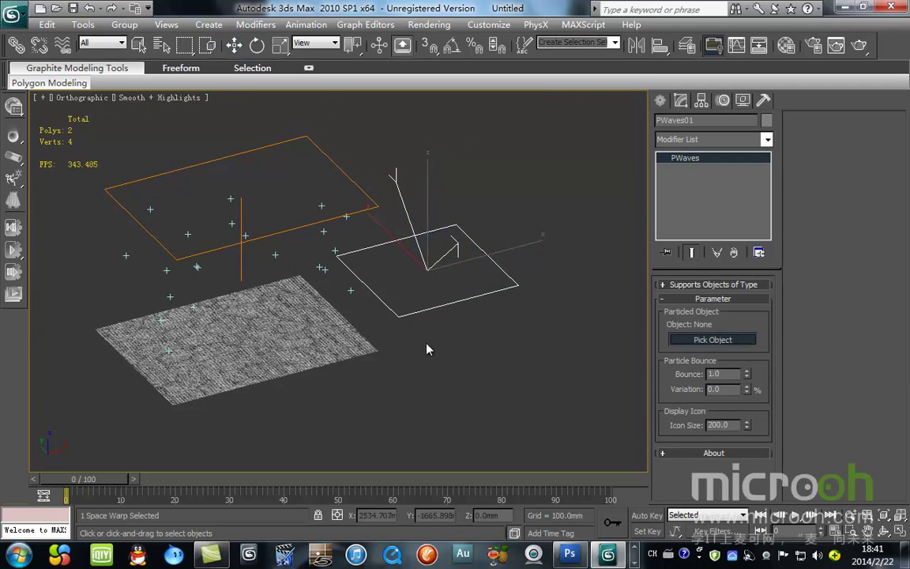
{"action": "scroll", "coordinate": [424, 308], "scroll_direction": "up", "scroll_amount": 2}
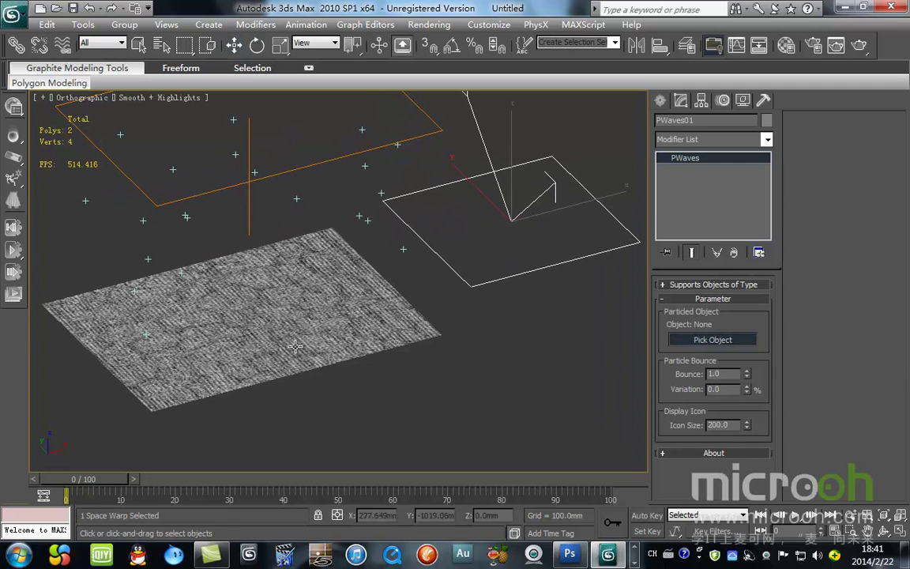
{"action": "middle_click_drag", "start_coordinate": [333, 341], "coordinate": [326, 346]}
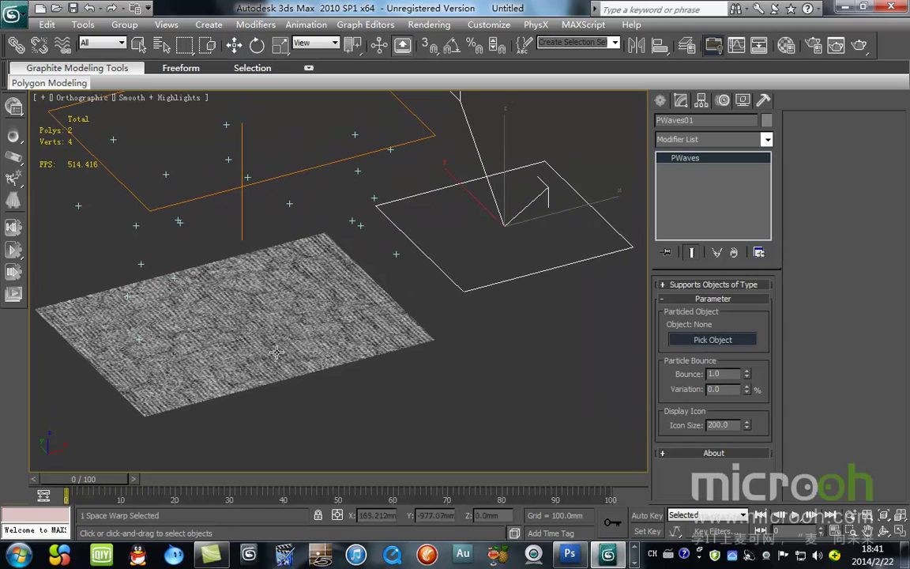
{"action": "left_click", "coordinate": [282, 325]}
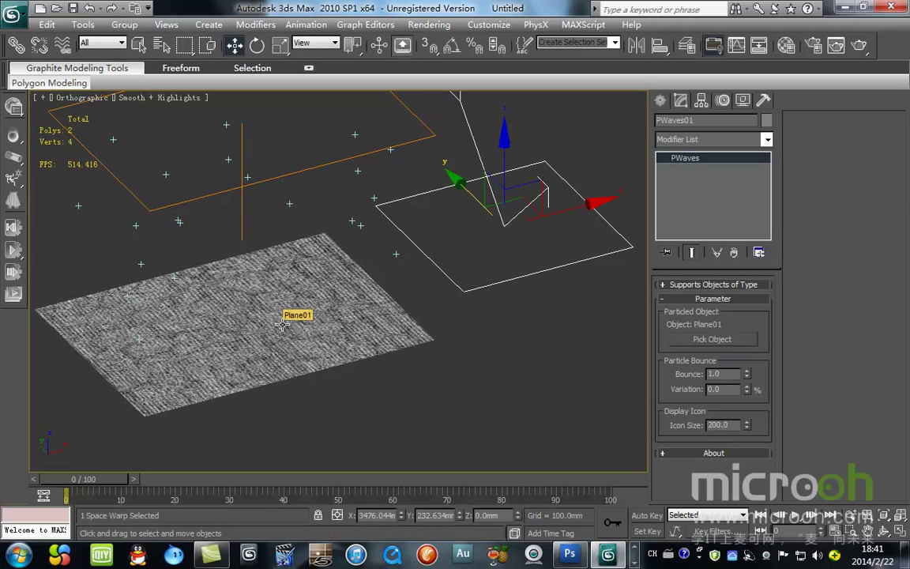
Set the PWaves particle Bounce to 2 and its Variation to 40%.
{"action": "type", "text": "2"}
{"action": "key", "text": "Return"}
{"action": "double_click", "coordinate": [715, 389]}
{"action": "type", "text": "3"}
{"action": "key", "text": "Return"}
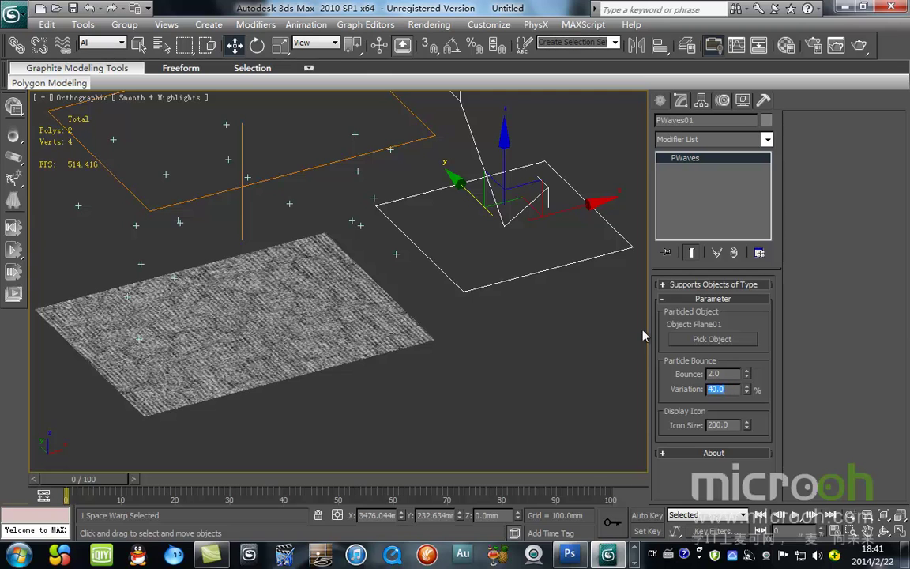
Move the PWaves warp farther away from the ground plane, to about X 4590 mm.
{"action": "left_click", "coordinate": [558, 134]}
{"action": "scroll", "coordinate": [416, 303], "scroll_direction": "down", "scroll_amount": 2}
{"action": "left_click_drag", "start_coordinate": [555, 341], "coordinate": [595, 204]}
{"action": "scroll", "coordinate": [314, 265], "scroll_direction": "up", "scroll_amount": 2}
{"action": "middle_click_drag", "start_coordinate": [317, 268], "coordinate": [348, 285]}
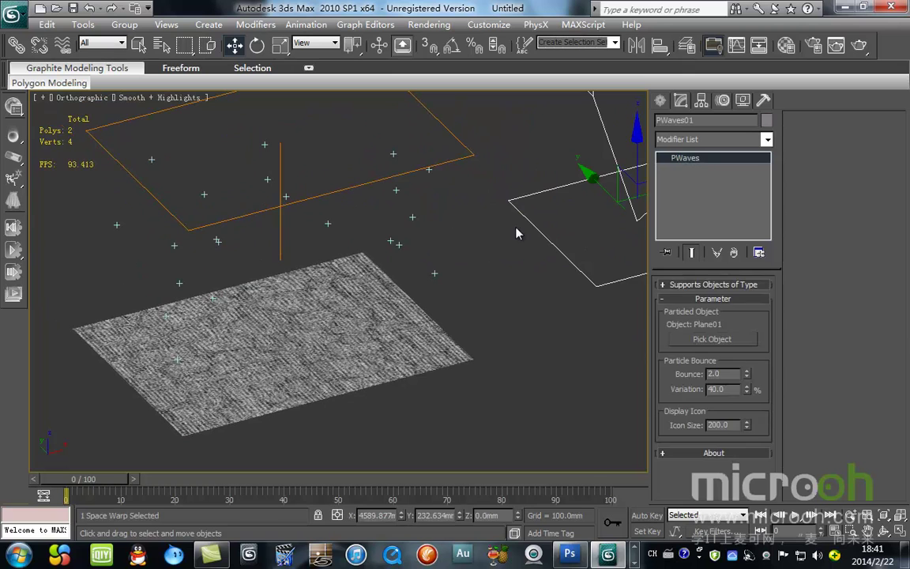
Give the Blizzard particles the second sample material, with its Diffuse color set to pure red (255, 0, 0).
{"action": "left_click_drag", "start_coordinate": [517, 233], "coordinate": [411, 169]}
{"action": "left_click", "coordinate": [463, 258]}
{"action": "left_click_drag", "start_coordinate": [463, 258], "coordinate": [411, 169]}
{"action": "key", "text": "m"}
{"action": "left_click", "coordinate": [574, 177]}
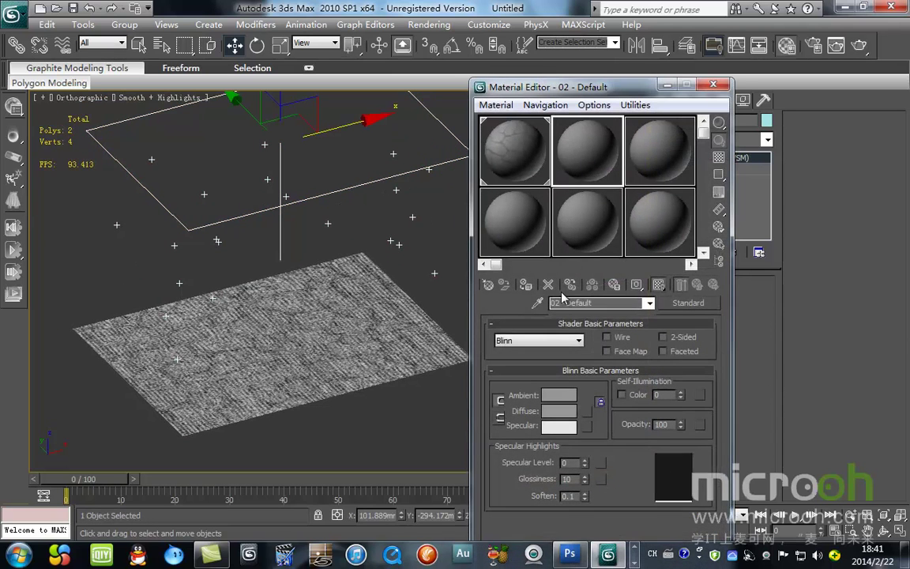
{"action": "left_click_drag", "start_coordinate": [617, 96], "coordinate": [668, 43]}
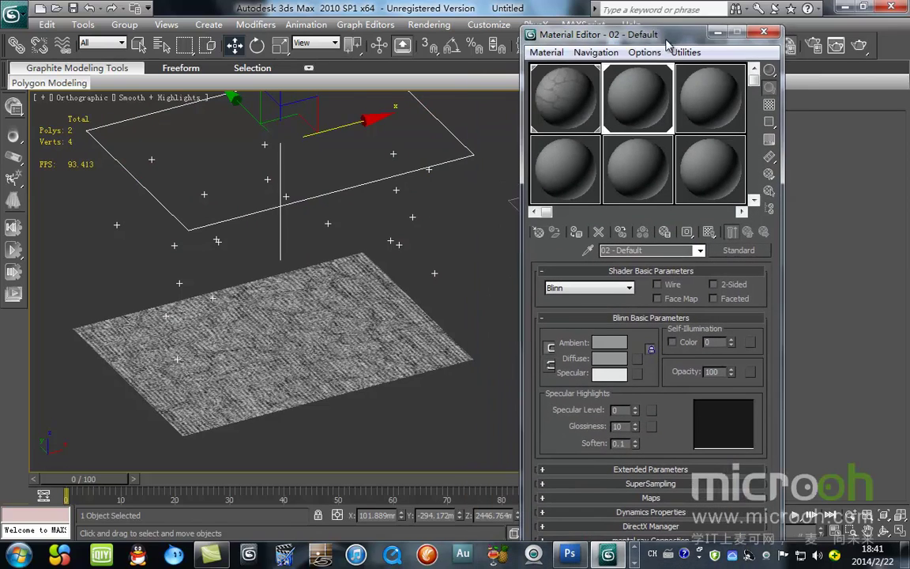
{"action": "left_click", "coordinate": [620, 358]}
{"action": "left_click_drag", "start_coordinate": [333, 125], "coordinate": [286, 89]}
{"action": "left_click_drag", "start_coordinate": [489, 147], "coordinate": [548, 150]}
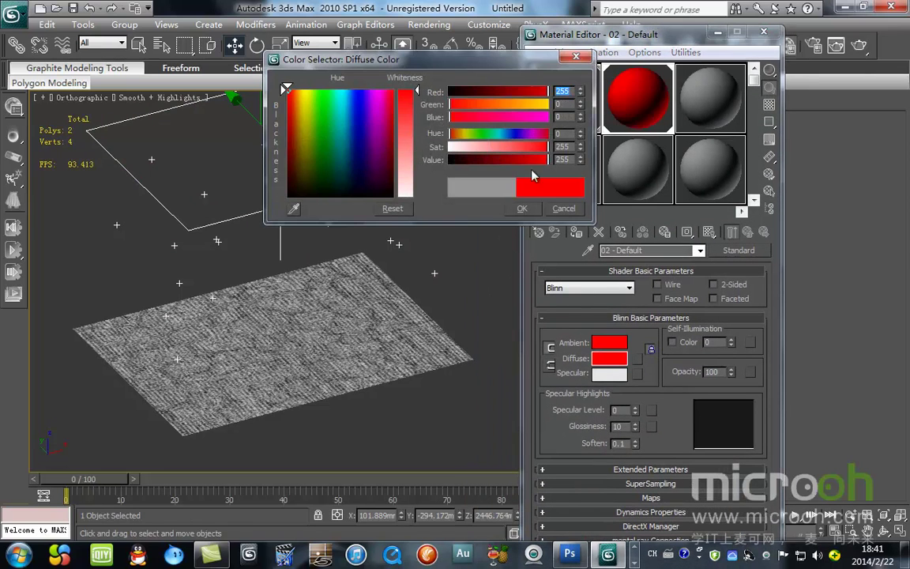
{"action": "left_click", "coordinate": [521, 207]}
{"action": "left_click", "coordinate": [763, 32]}
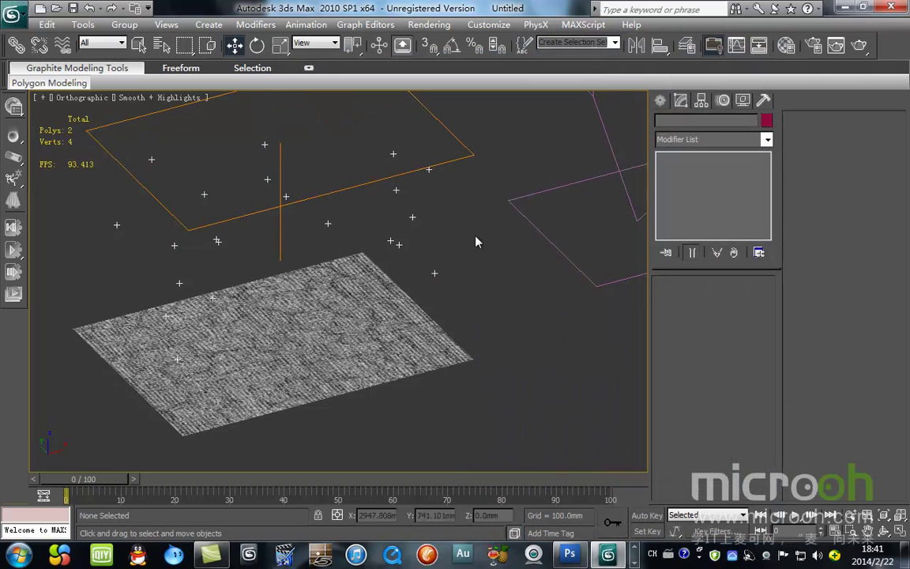
Set the Blizzard's standard particle shape to Sphere and its particle Size to 500 mm.
{"action": "left_click", "coordinate": [703, 171]}
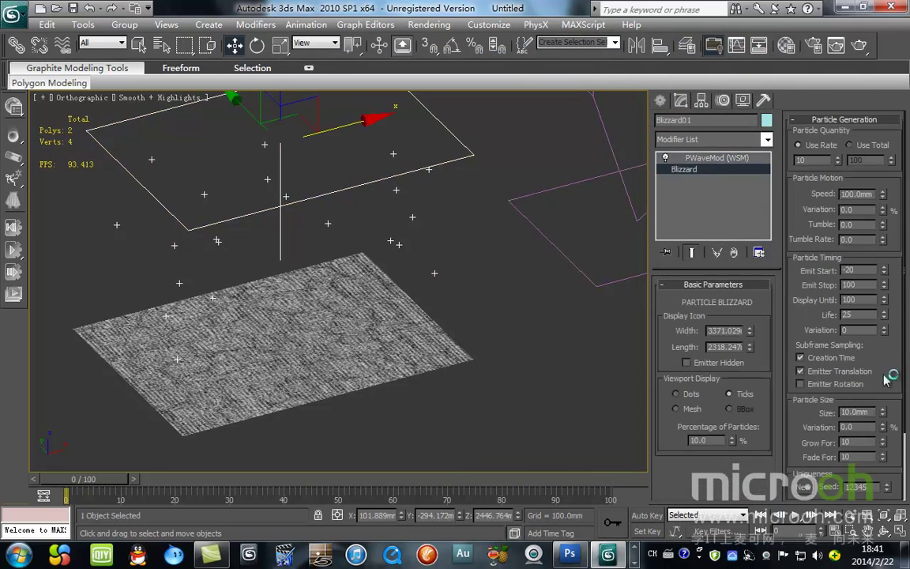
{"action": "scroll", "coordinate": [863, 430], "scroll_direction": "down", "scroll_amount": 3}
{"action": "left_click", "coordinate": [860, 430]}
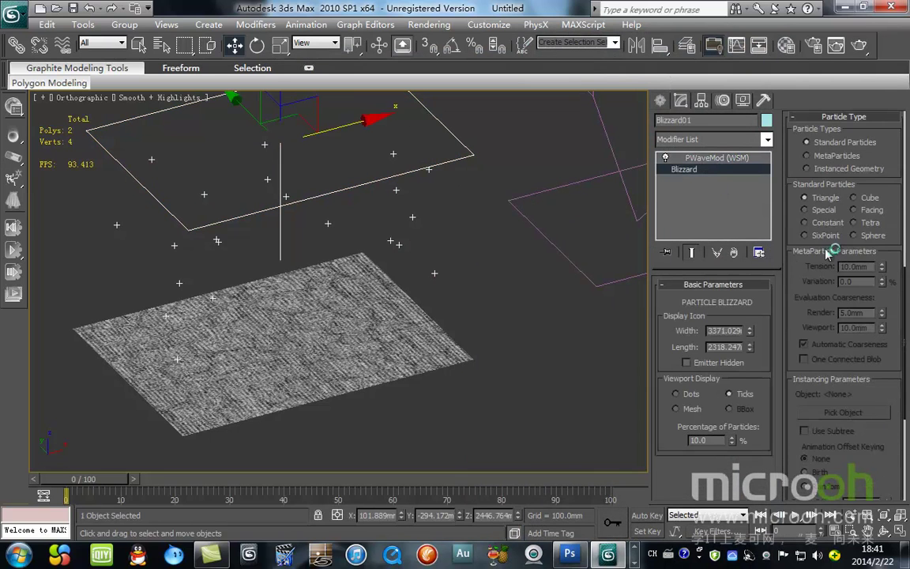
{"action": "left_click", "coordinate": [855, 235]}
{"action": "left_click_drag", "start_coordinate": [890, 219], "coordinate": [899, 402]}
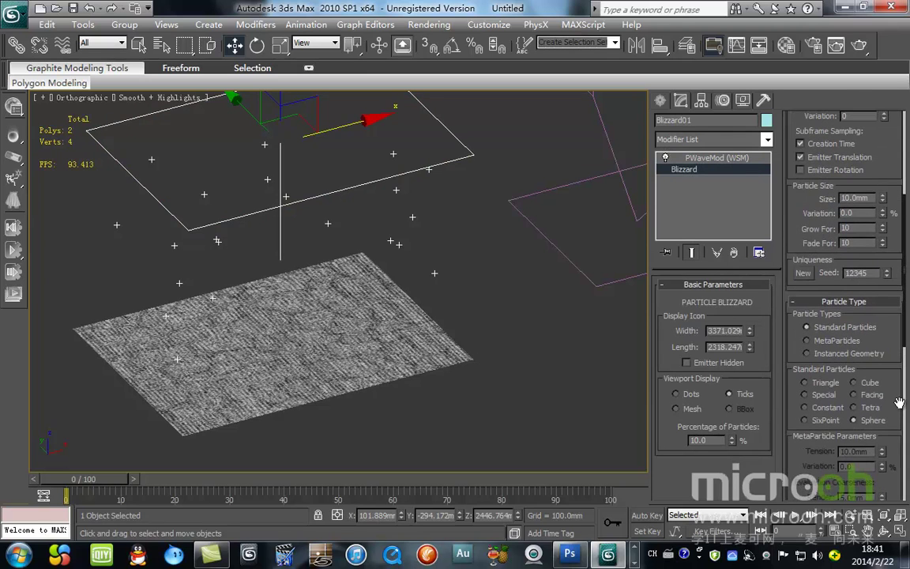
{"action": "double_click", "coordinate": [861, 198]}
{"action": "key", "text": "Return"}
Render frame 0 from the Camera01 view to check the red particles.
{"action": "middle_click_drag", "start_coordinate": [347, 261], "coordinate": [434, 208]}
{"action": "scroll", "coordinate": [434, 207], "scroll_direction": "up", "scroll_amount": 2}
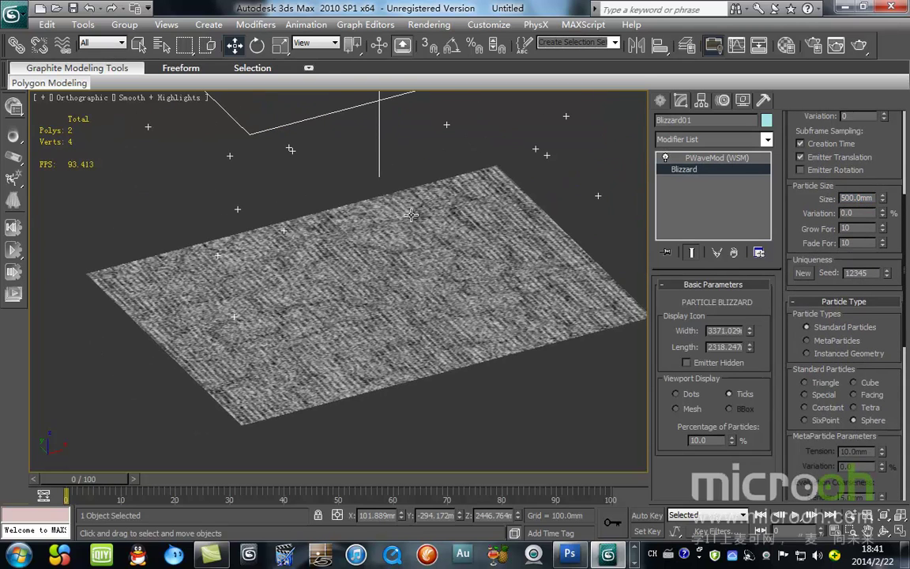
{"action": "scroll", "coordinate": [411, 214], "scroll_direction": "down", "scroll_amount": 2}
{"action": "key", "text": "c"}
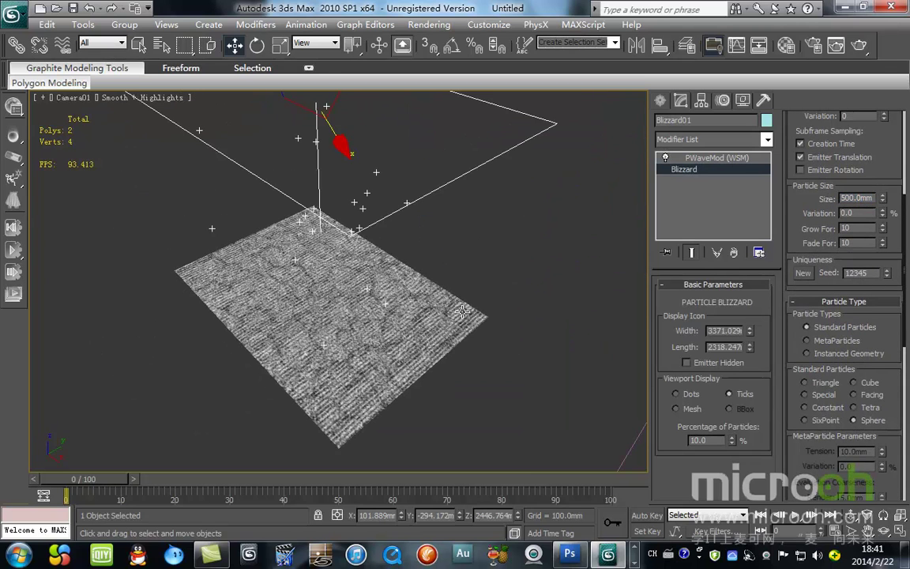
{"action": "left_click", "coordinate": [858, 48]}
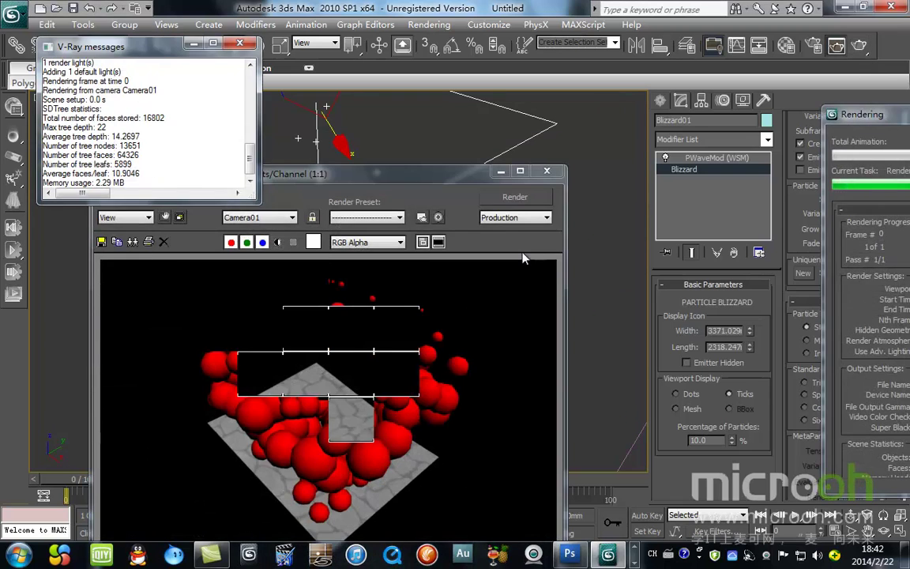
Try a particle Size of 1 mm for the Blizzard and re-render frame 0 from Camera01.
{"action": "left_click_drag", "start_coordinate": [458, 182], "coordinate": [482, 85]}
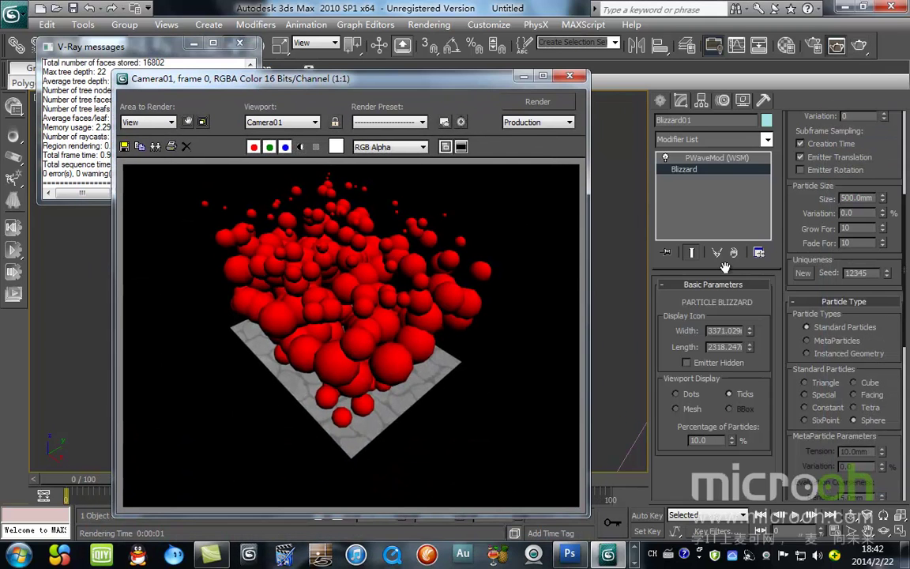
{"action": "double_click", "coordinate": [857, 197]}
{"action": "type", "text": "1"}
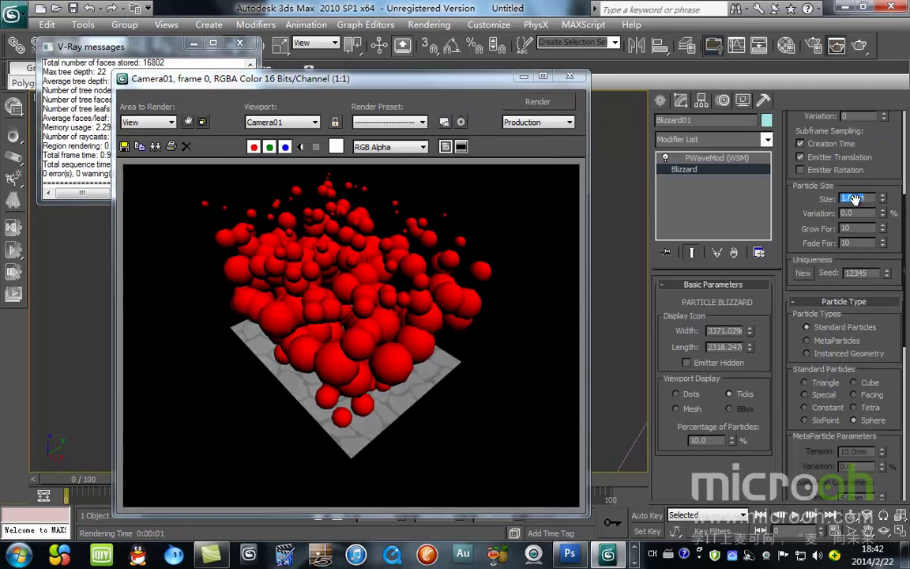
{"action": "key", "text": "Return"}
{"action": "left_click", "coordinate": [538, 104]}
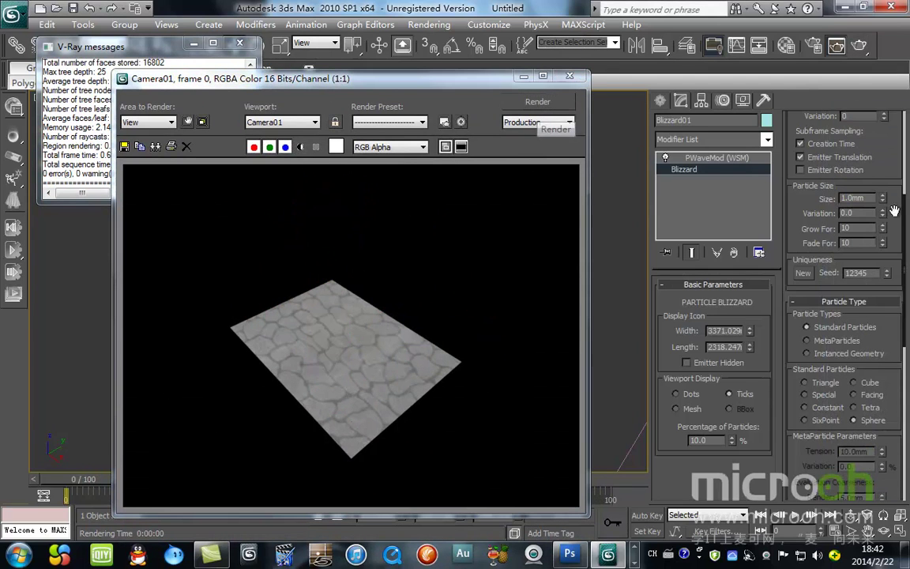
Set the Blizzard's particle Size to 25 mm after testing other sizes, and re-render frame 0.
{"action": "left_click", "coordinate": [507, 101]}
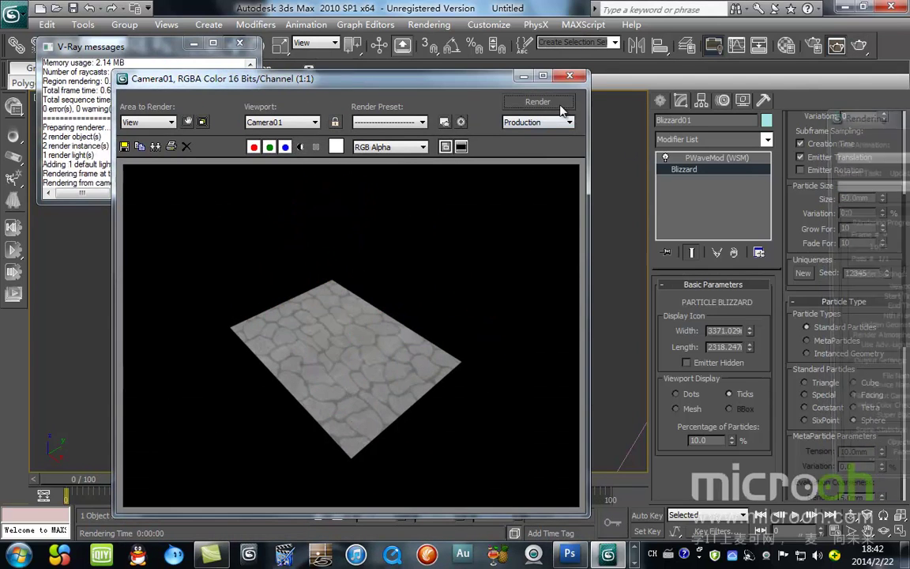
{"action": "type", "text": "10"}
{"action": "key", "text": "Return"}
{"action": "left_click", "coordinate": [540, 102]}
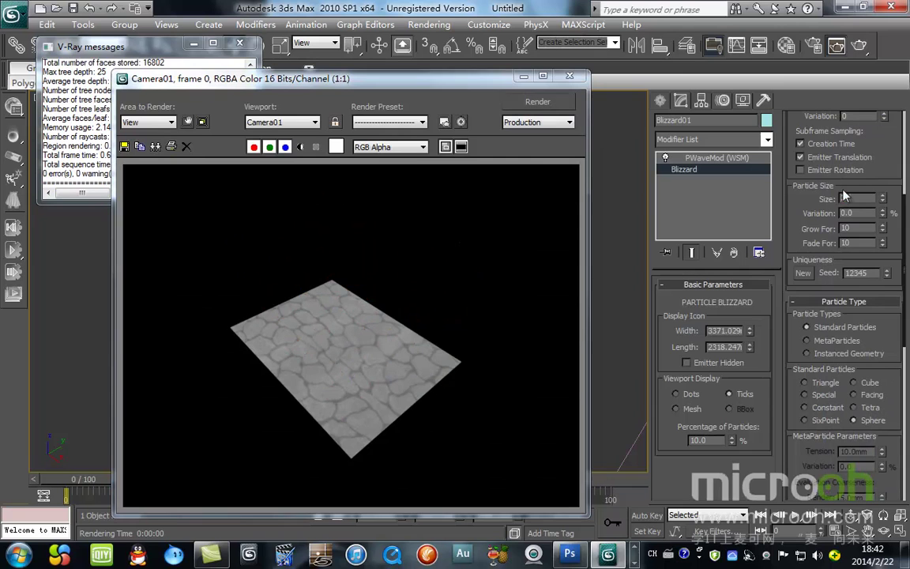
{"action": "left_click", "coordinate": [542, 105]}
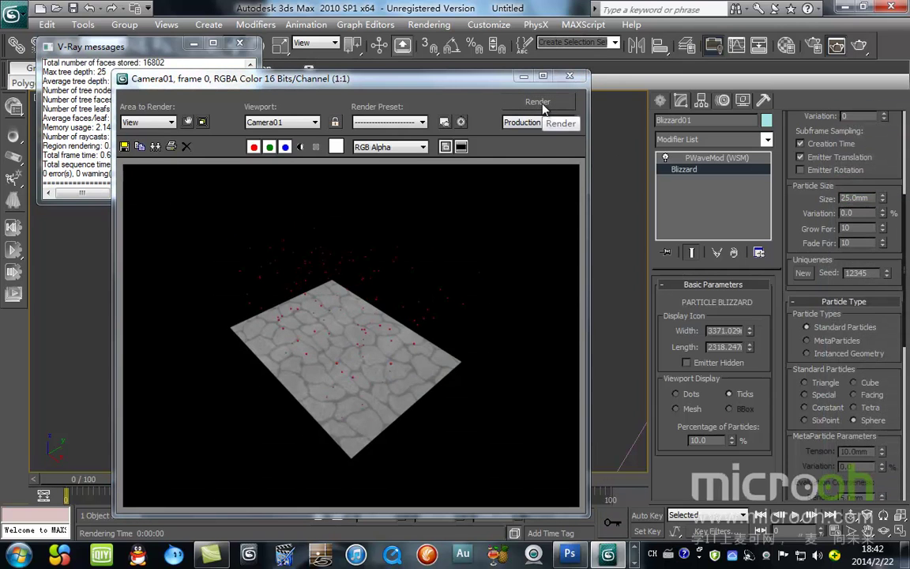
{"action": "left_click", "coordinate": [522, 76]}
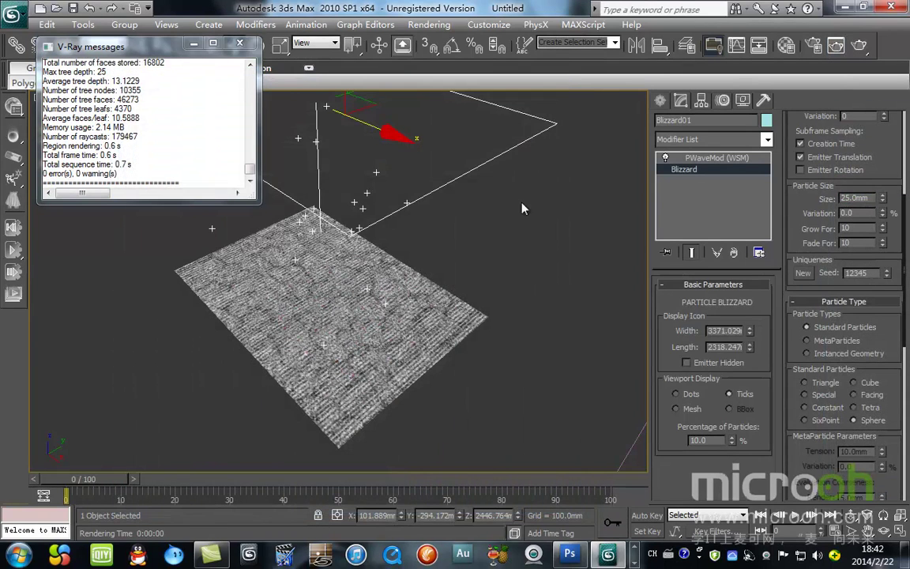
{"action": "left_click", "coordinate": [239, 43]}
Add a Motion Blur render effect to the scene in Environment and Effects.
{"action": "left_click", "coordinate": [512, 277]}
{"action": "left_click_drag", "start_coordinate": [487, 234], "coordinate": [427, 180]}
{"action": "key", "text": "8"}
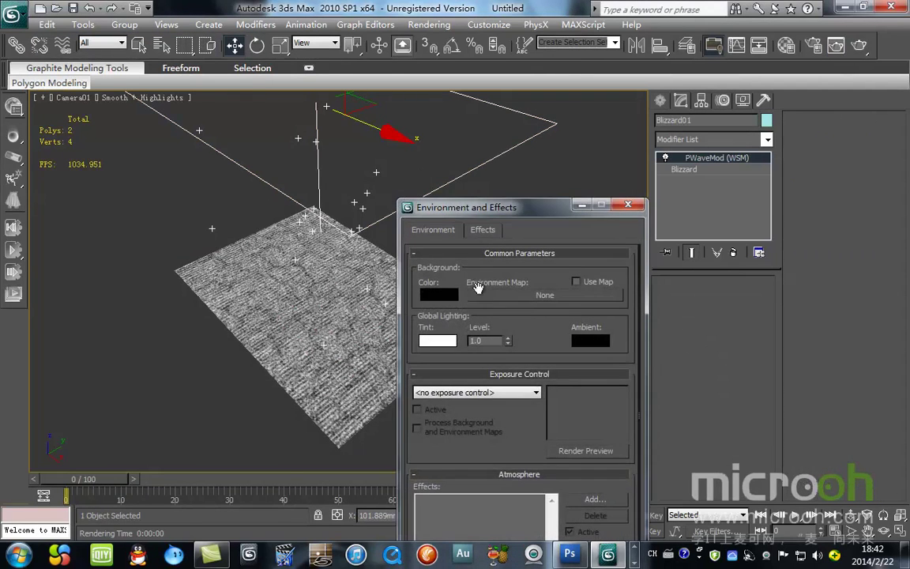
{"action": "left_click", "coordinate": [483, 228]}
{"action": "left_click_drag", "start_coordinate": [480, 203], "coordinate": [397, 100]}
{"action": "left_click", "coordinate": [511, 173]}
{"action": "left_click", "coordinate": [357, 207]}
{"action": "left_click", "coordinate": [356, 216]}
{"action": "left_click", "coordinate": [431, 292]}
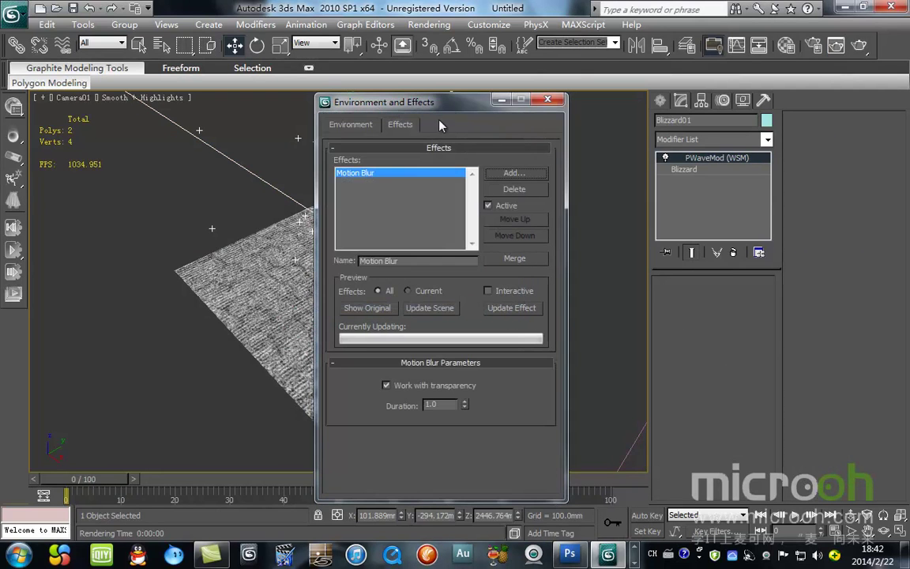
{"action": "left_click_drag", "start_coordinate": [465, 105], "coordinate": [484, 98]}
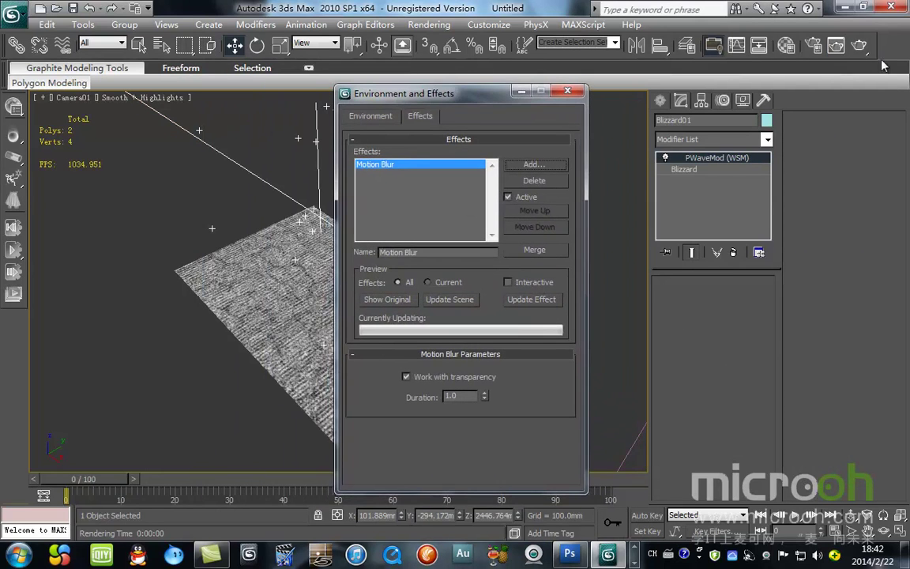
Render frame 0 from Camera01 to check the motion blur on the particles.
{"action": "left_click", "coordinate": [858, 46]}
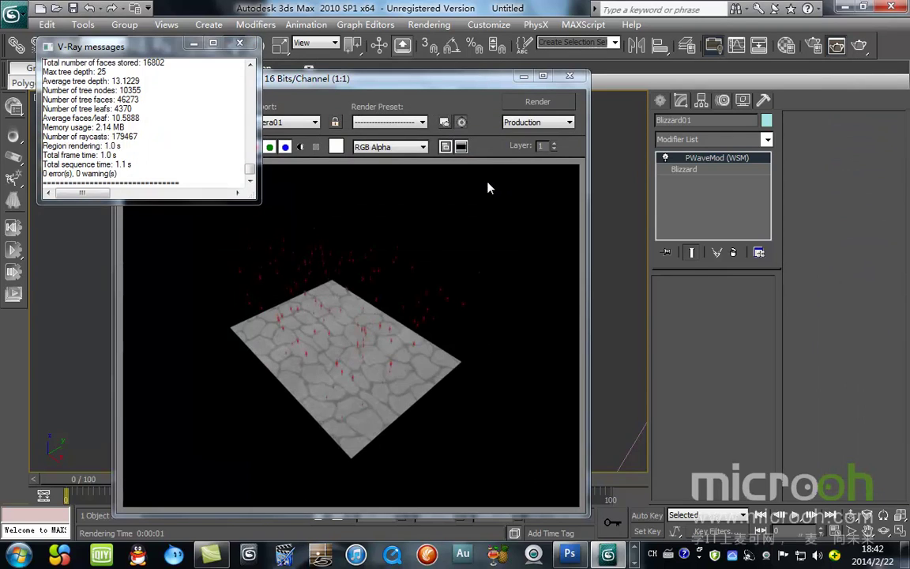
{"action": "left_click", "coordinate": [523, 76]}
{"action": "left_click", "coordinate": [240, 43]}
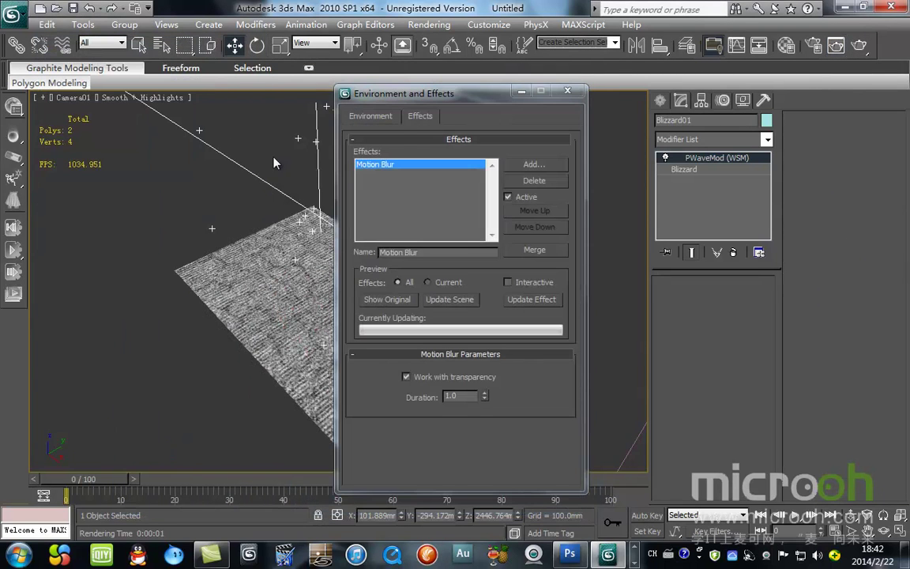
Check the motion blur settings in the Blizzard's object properties and close the effects settings.
{"action": "right_click", "coordinate": [274, 163]}
{"action": "left_click", "coordinate": [305, 237]}
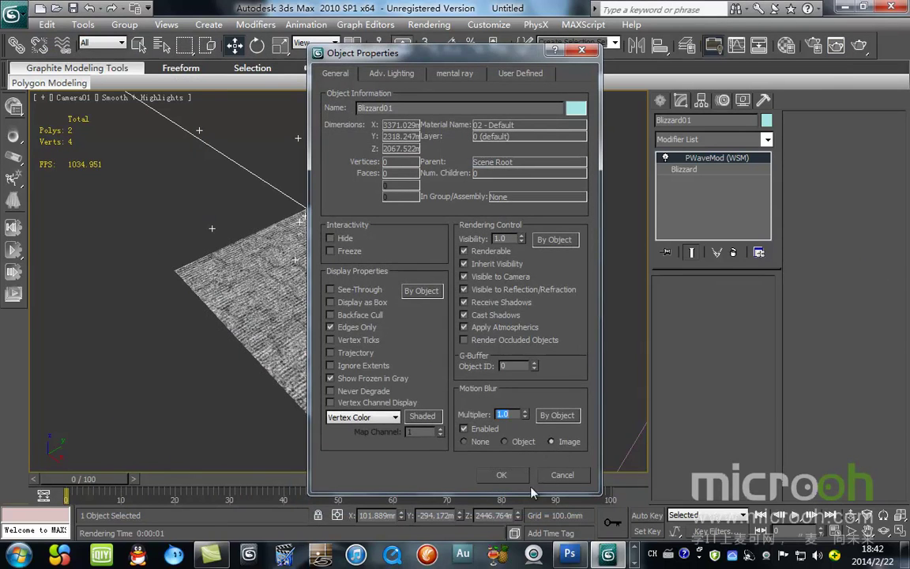
{"action": "left_click", "coordinate": [500, 474]}
{"action": "left_click", "coordinate": [568, 93]}
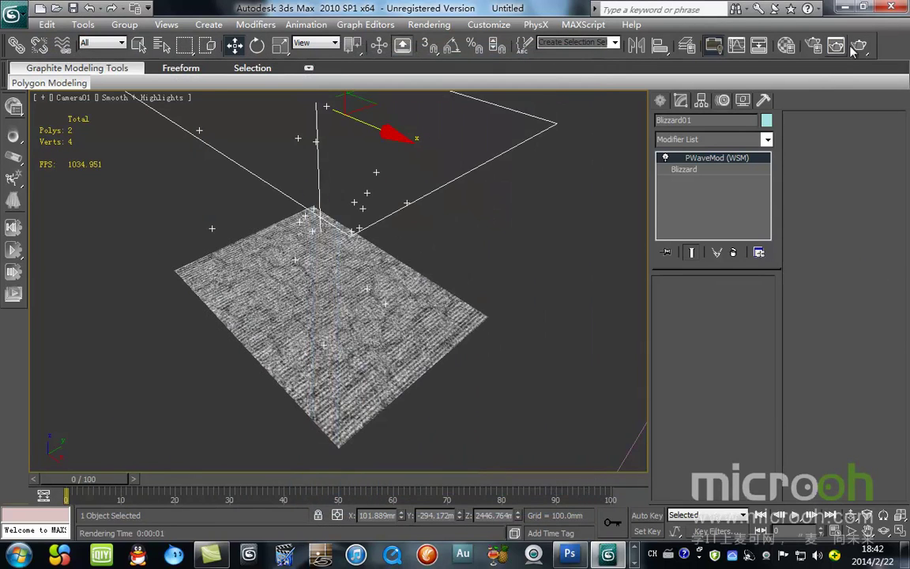
Render frame 0 and frame 64 from Camera01, return to frame 0 and clear the selection.
{"action": "key", "text": "shift+q"}
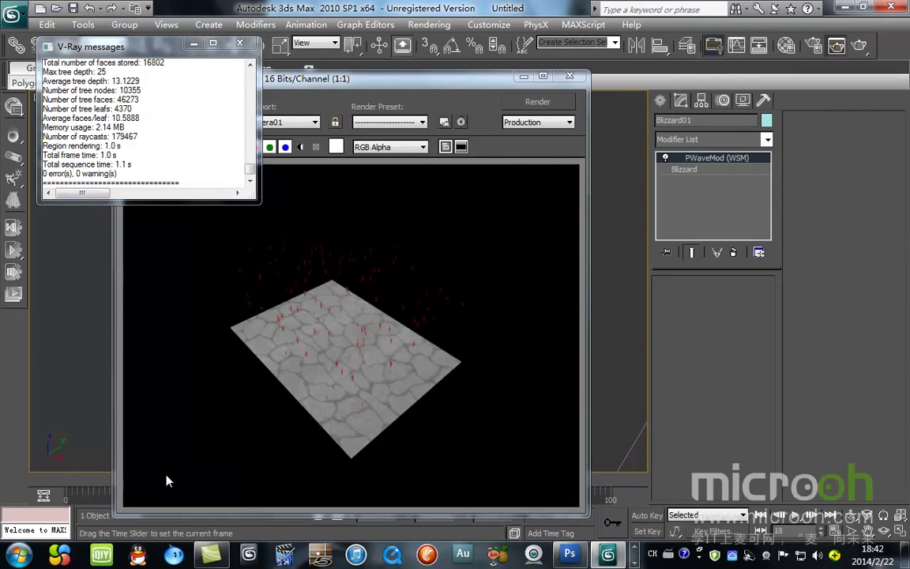
{"action": "left_click", "coordinate": [537, 101]}
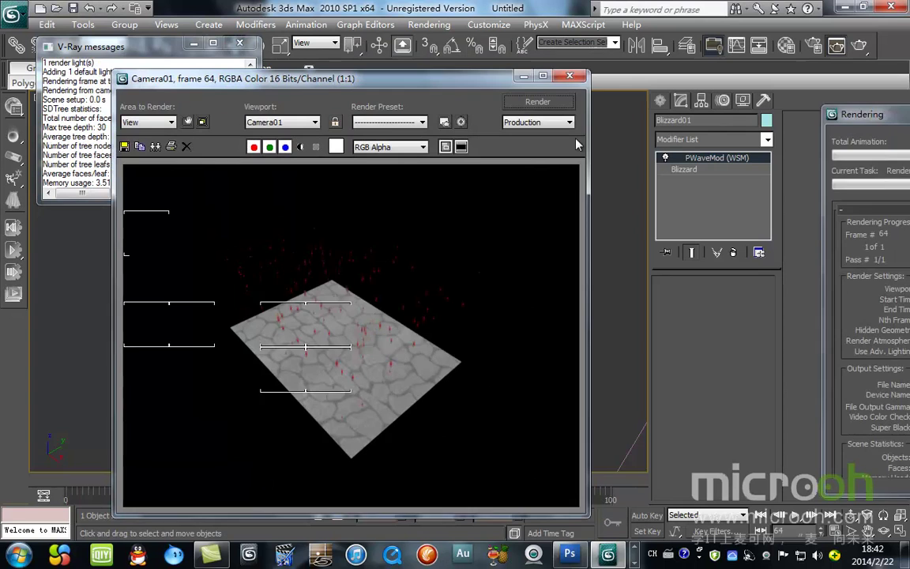
{"action": "left_click", "coordinate": [568, 76]}
{"action": "left_click_drag", "start_coordinate": [411, 482], "coordinate": [79, 479]}
{"action": "left_click", "coordinate": [471, 392]}
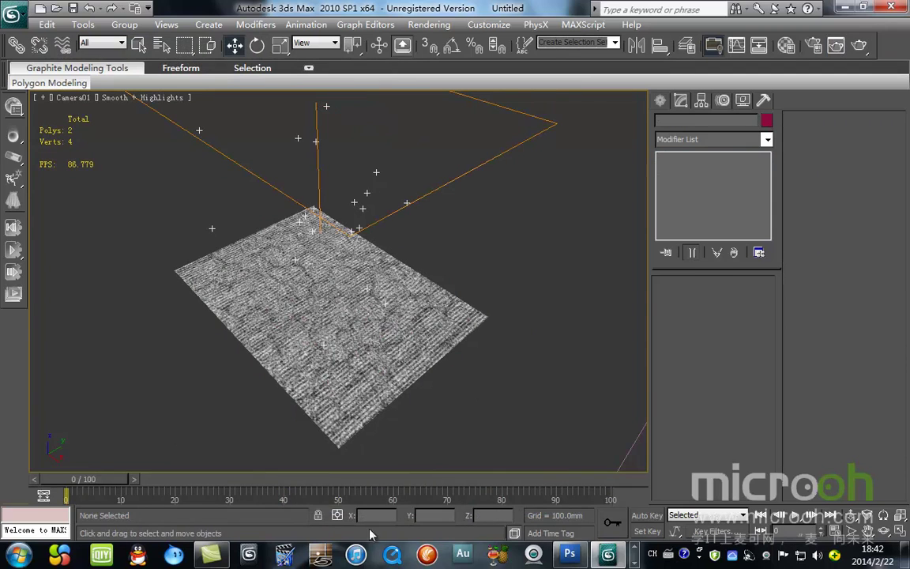
Add a UVW Map modifier with Box mapping to the ground plane.
{"action": "key", "text": "m"}
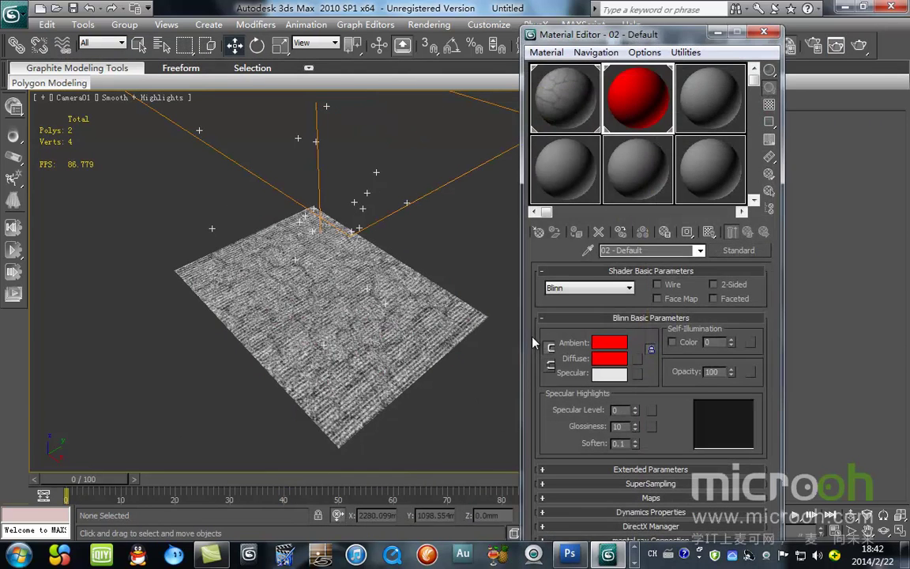
{"action": "left_click_drag", "start_coordinate": [609, 38], "coordinate": [592, 32]}
{"action": "left_click", "coordinate": [547, 93]}
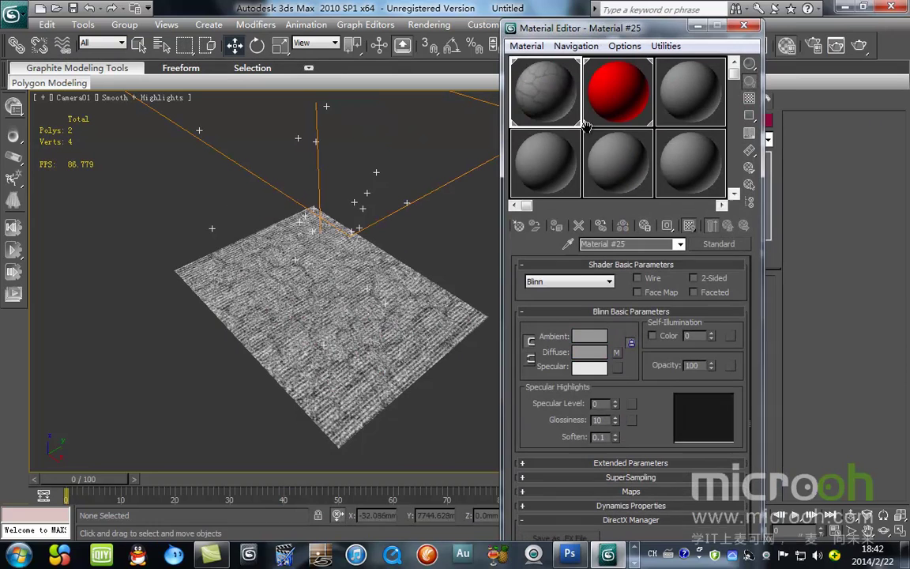
{"action": "left_click", "coordinate": [384, 315]}
{"action": "left_click_drag", "start_coordinate": [604, 29], "coordinate": [537, 481]}
{"action": "left_click", "coordinate": [766, 140]}
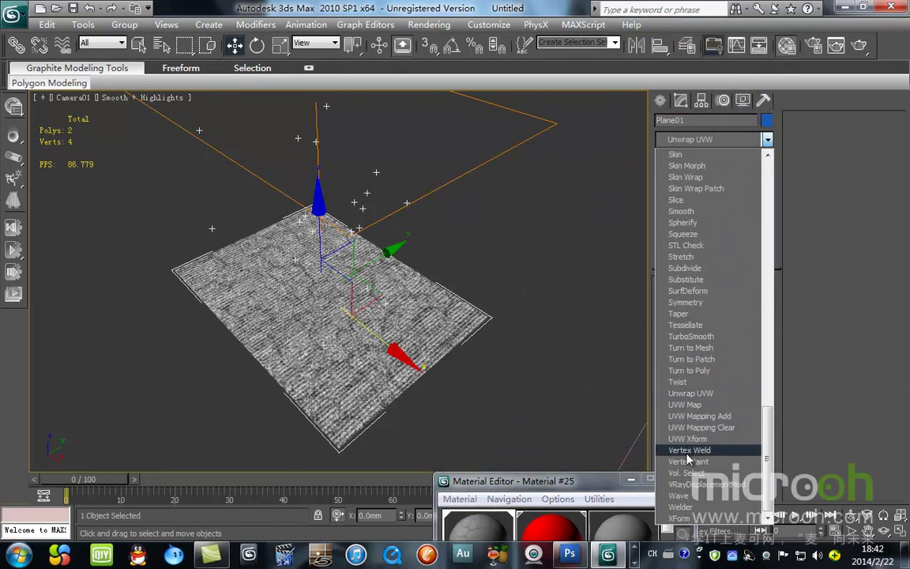
{"action": "left_click", "coordinate": [684, 405]}
{"action": "left_click", "coordinate": [699, 364]}
Set the box mapping's Length, Width and Height to 500 mm each.
{"action": "double_click", "coordinate": [720, 408]}
{"action": "type", "text": "50"}
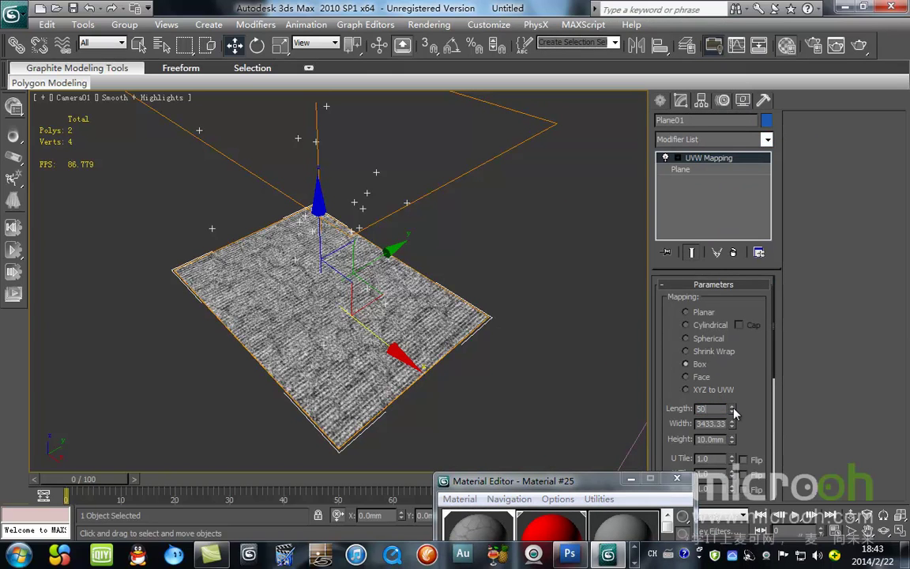
{"action": "type", "text": "0"}
{"action": "key", "text": "Tab"}
{"action": "type", "text": "500"}
{"action": "key", "text": "Tab"}
{"action": "type", "text": "500"}
{"action": "key", "text": "Return"}
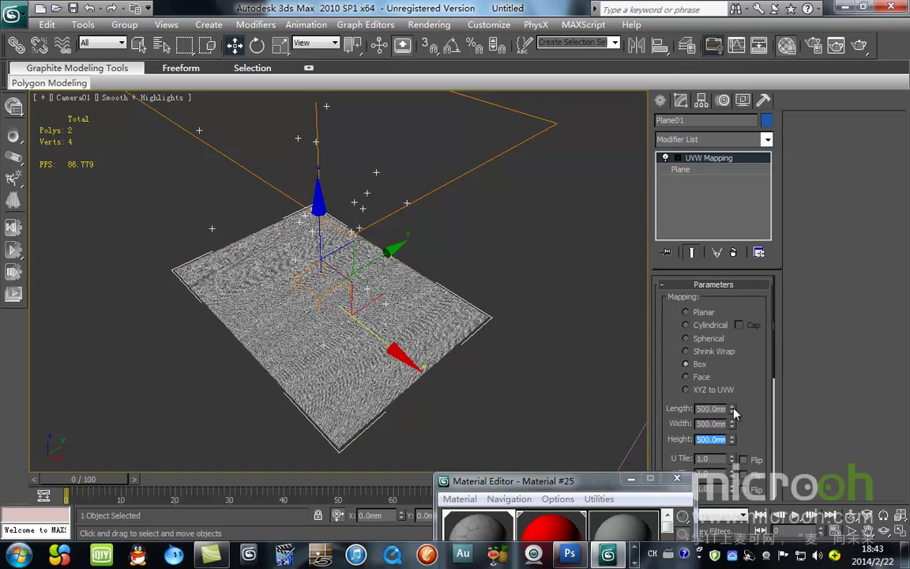
Clear the Diffuse map from the ground plane's Material #25 and render frame 0 to check it.
{"action": "left_click_drag", "start_coordinate": [568, 483], "coordinate": [538, 176]}
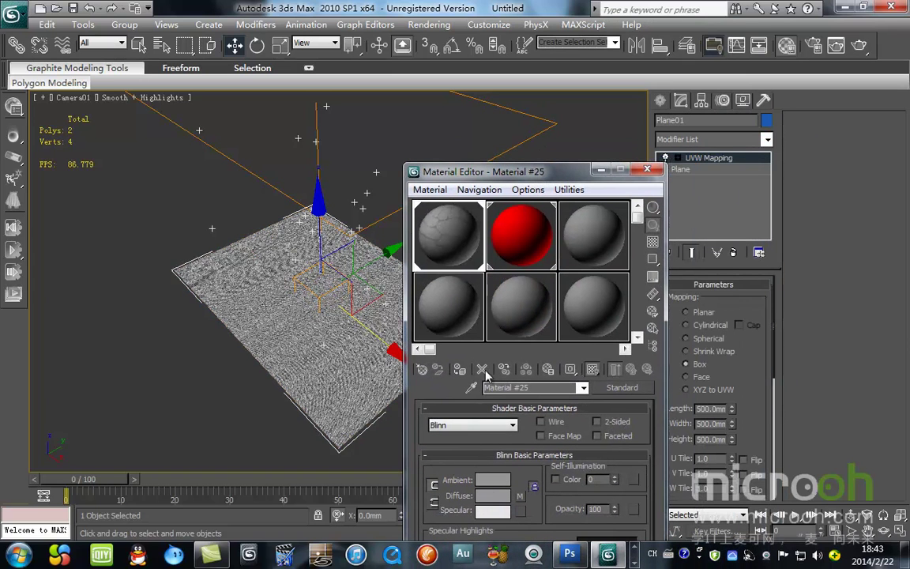
{"action": "left_click_drag", "start_coordinate": [521, 510], "coordinate": [520, 495]}
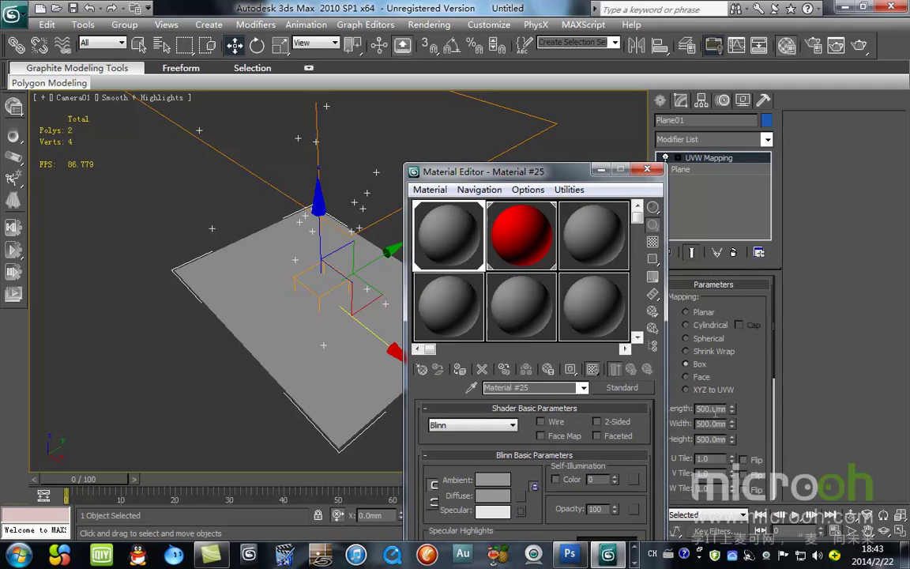
{"action": "left_click", "coordinate": [857, 46]}
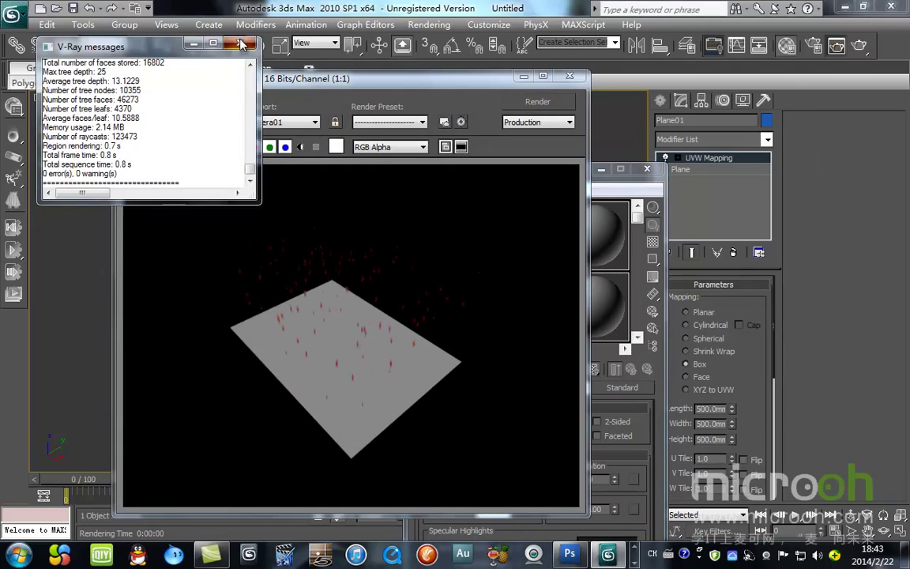
{"action": "left_click", "coordinate": [570, 77]}
Assign a Particled Water map to the Bump slot of the ground plane's Material #25.
{"action": "left_click_drag", "start_coordinate": [574, 172], "coordinate": [659, 68]}
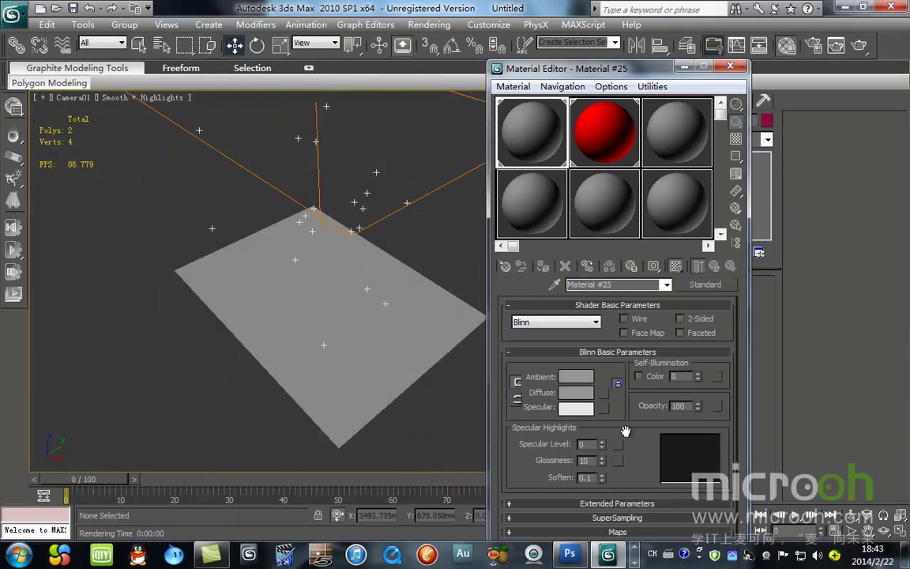
{"action": "left_click", "coordinate": [629, 530]}
{"action": "left_click", "coordinate": [638, 401]}
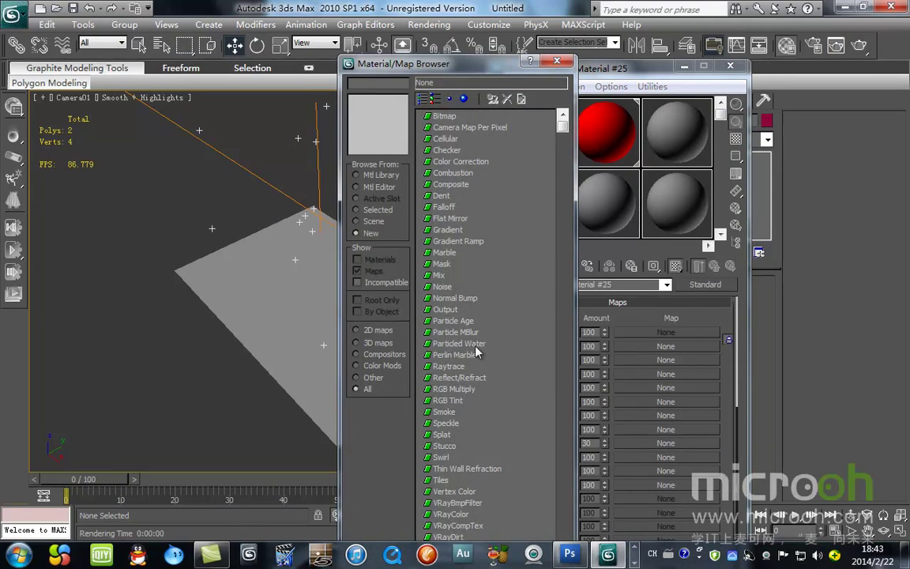
{"action": "left_click_drag", "start_coordinate": [429, 62], "coordinate": [383, 62]}
{"action": "double_click", "coordinate": [425, 344]}
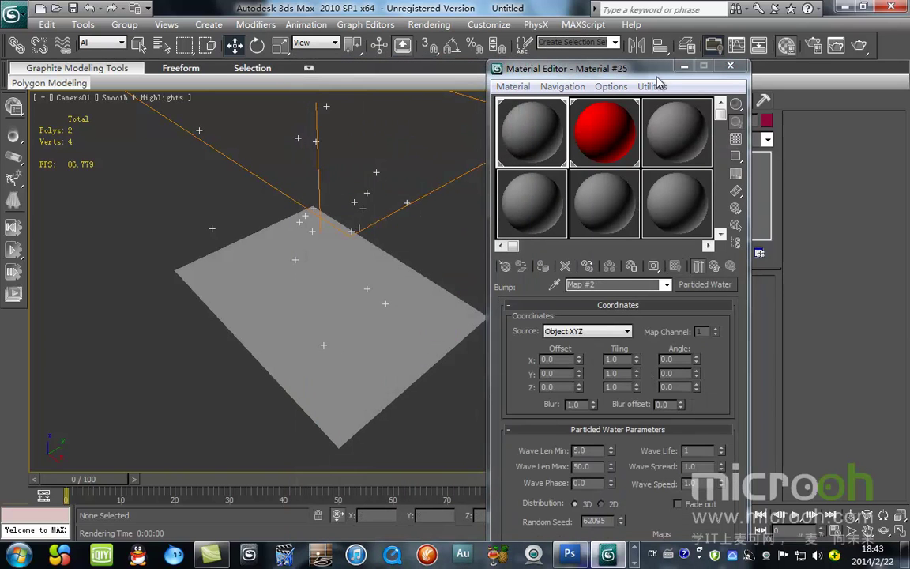
{"action": "left_click_drag", "start_coordinate": [658, 76], "coordinate": [632, 59]}
Render frames 0, 48 and 36 from Camera01 to check the ground's Particled Water bump, keeping the material settings in view.
{"action": "left_click", "coordinate": [856, 44]}
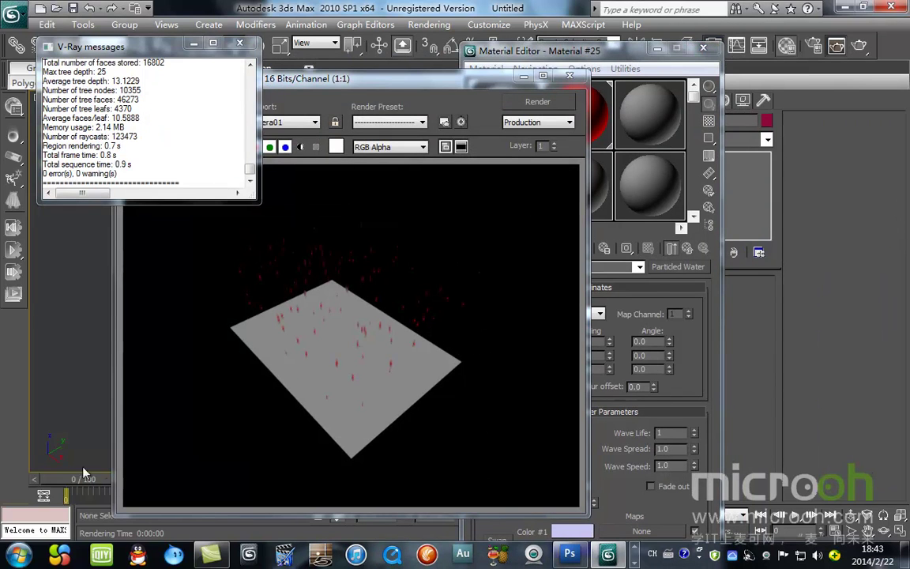
{"action": "left_click", "coordinate": [537, 101]}
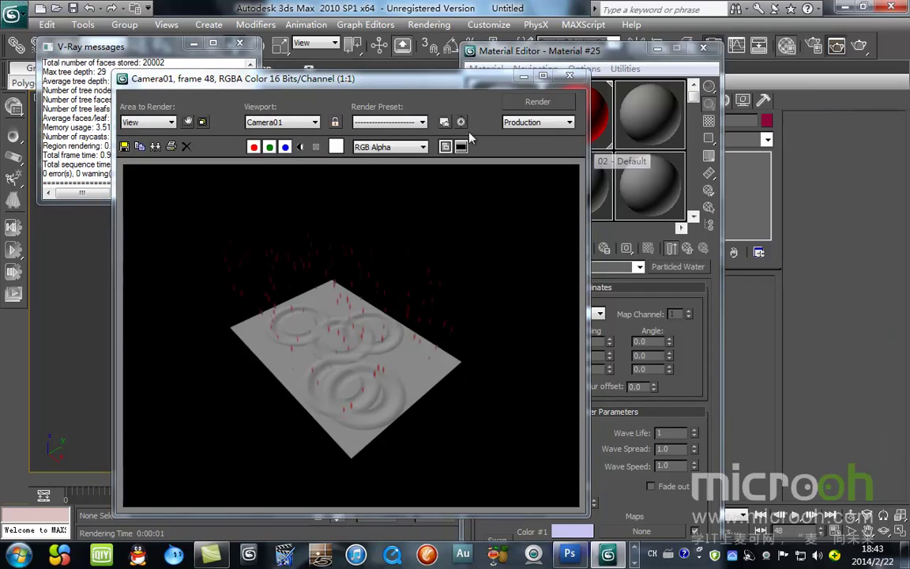
{"action": "left_click_drag", "start_coordinate": [403, 85], "coordinate": [698, 100]}
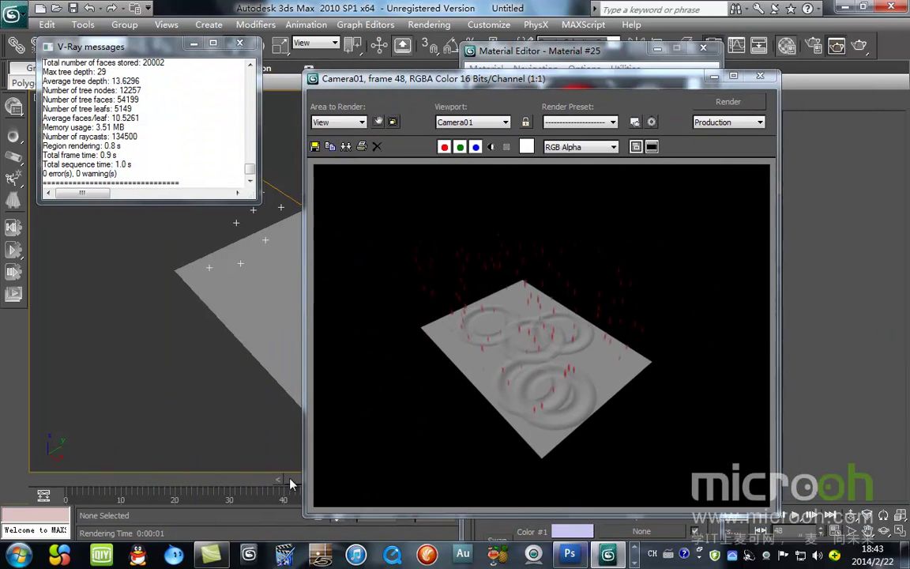
{"action": "left_click", "coordinate": [860, 45]}
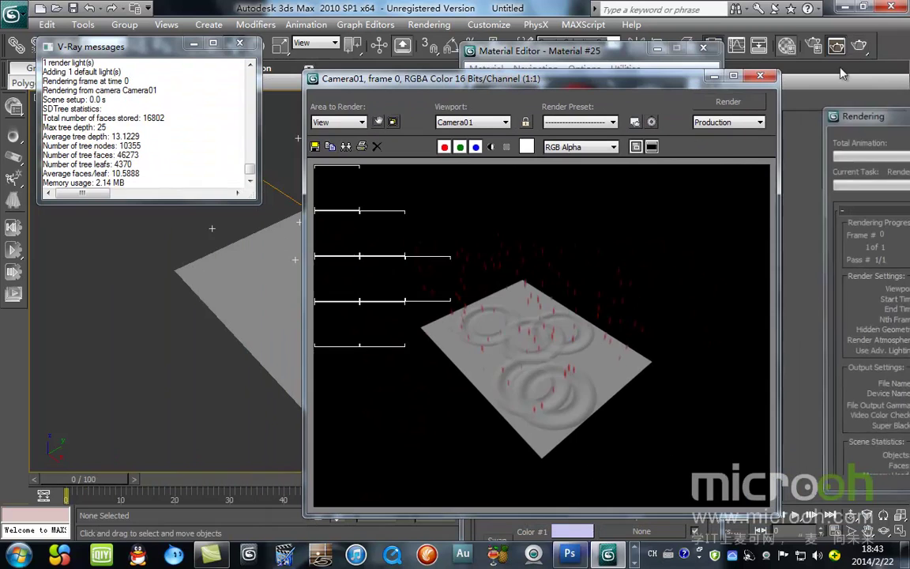
{"action": "left_click_drag", "start_coordinate": [76, 477], "coordinate": [262, 478]}
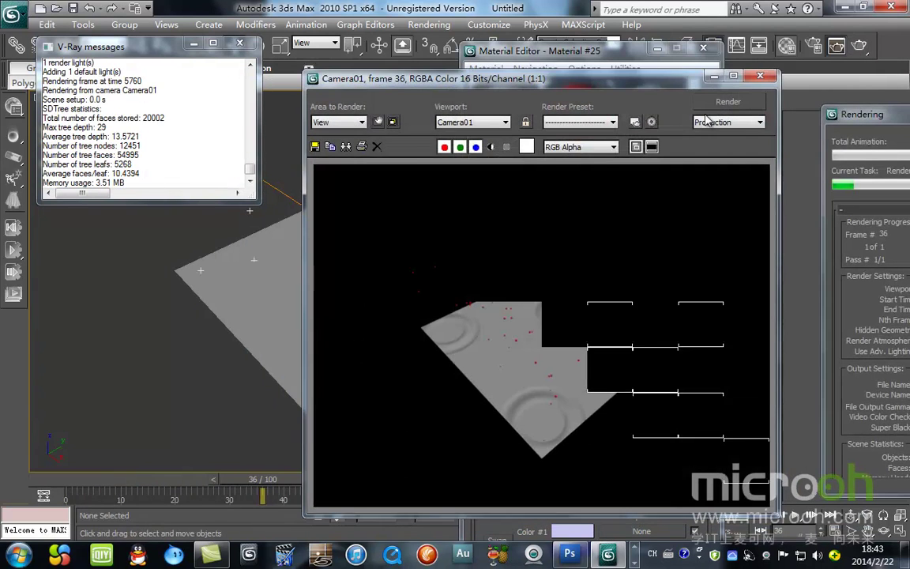
{"action": "left_click_drag", "start_coordinate": [623, 87], "coordinate": [265, 54]}
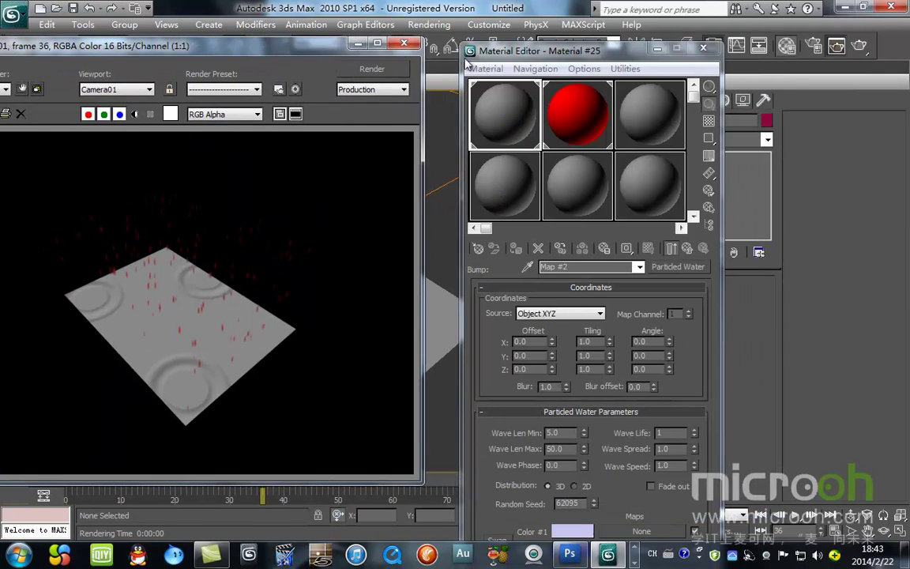
{"action": "left_click_drag", "start_coordinate": [523, 50], "coordinate": [550, 22]}
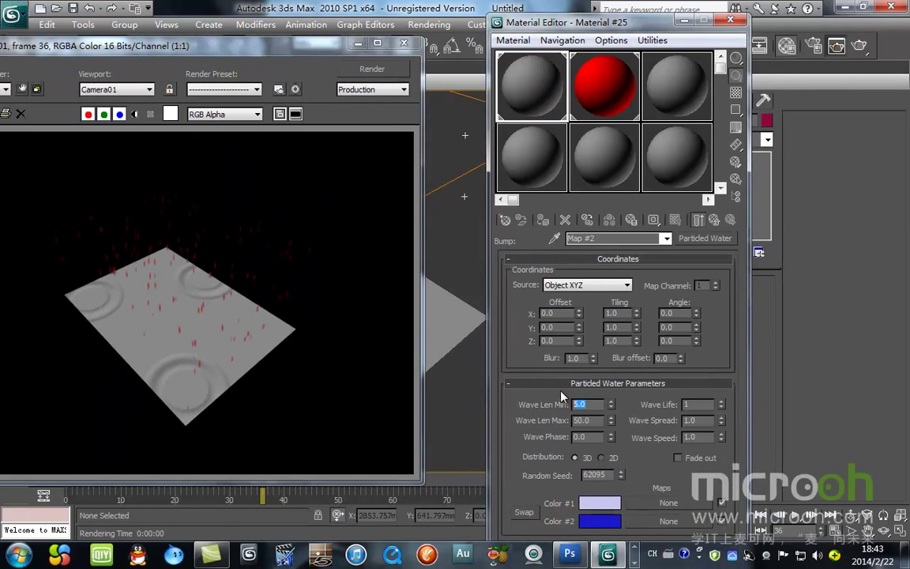
Set the Particled Water map's Wave Len Min to 1.0 and render frame 36 from Camera01.
{"action": "left_click", "coordinate": [372, 70]}
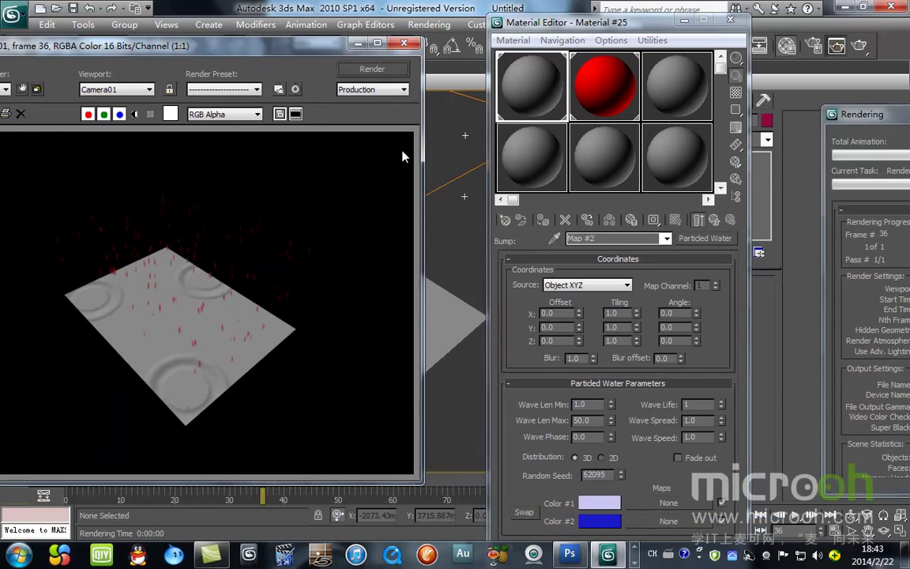
{"action": "double_click", "coordinate": [592, 420]}
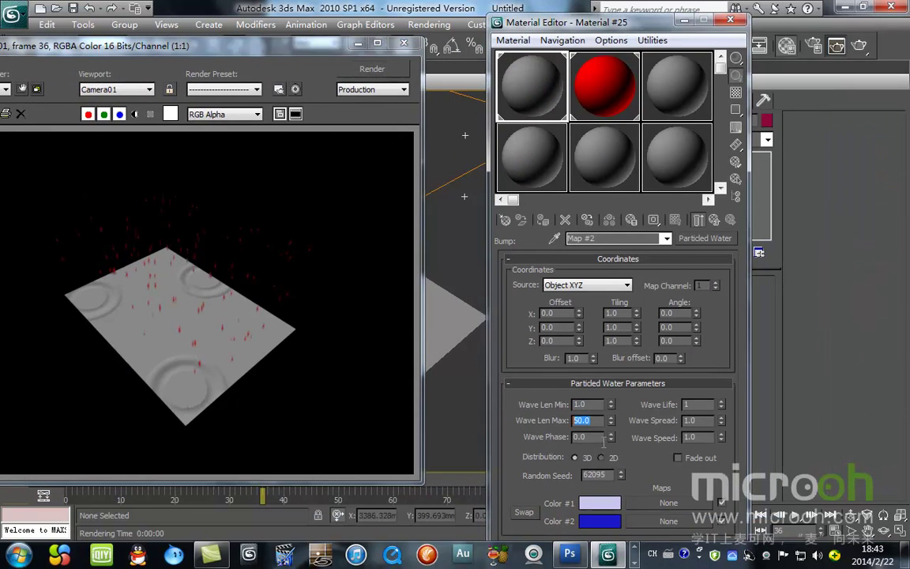
Switch to the Water2 plug-in folder, view the translated parameter reference image 3.jpg, and return to 3ds Max.
{"action": "left_click", "coordinate": [635, 563]}
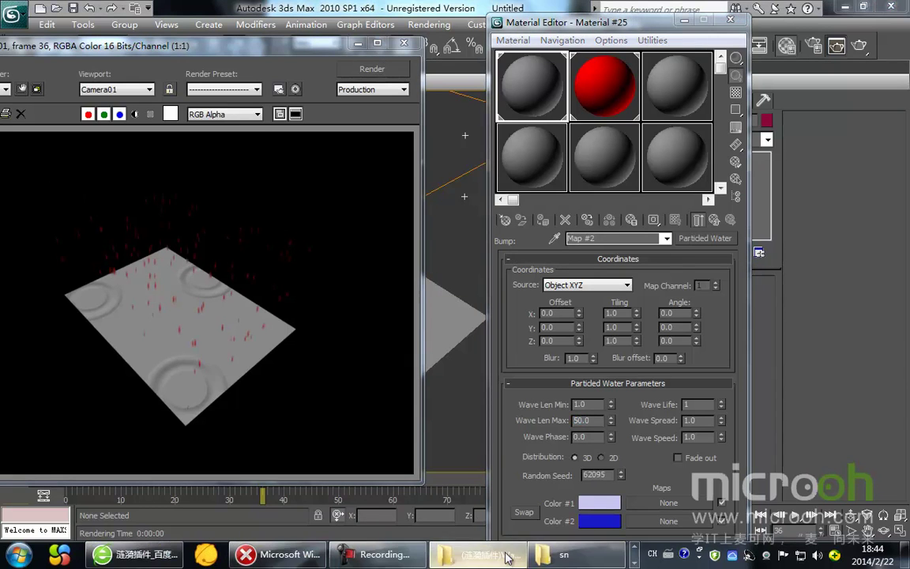
{"action": "left_click", "coordinate": [478, 554]}
{"action": "double_click", "coordinate": [294, 103]}
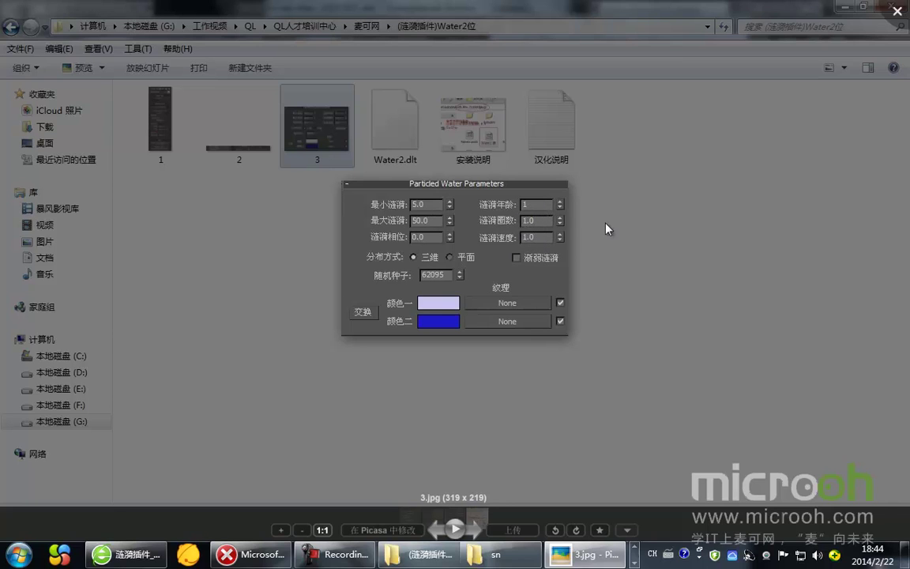
{"action": "left_click", "coordinate": [896, 11]}
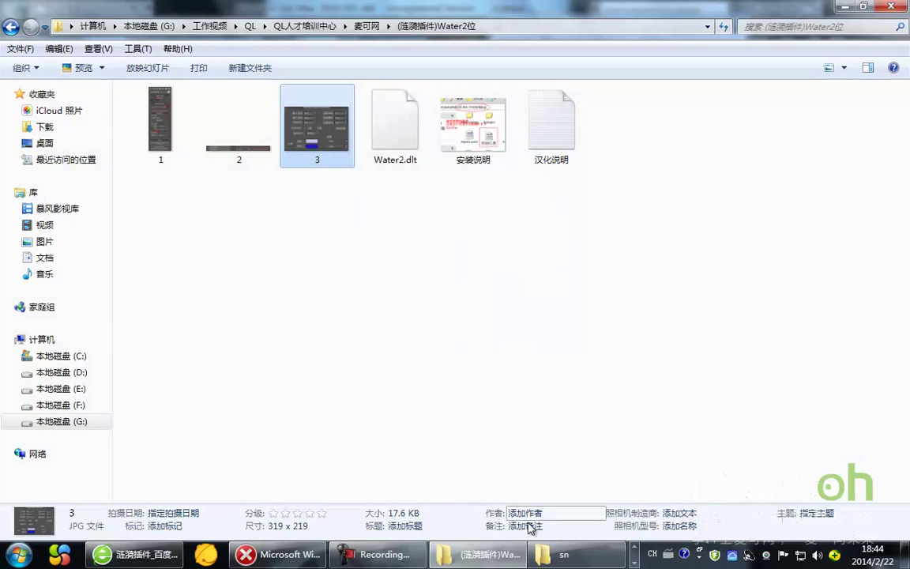
{"action": "left_click", "coordinate": [634, 561]}
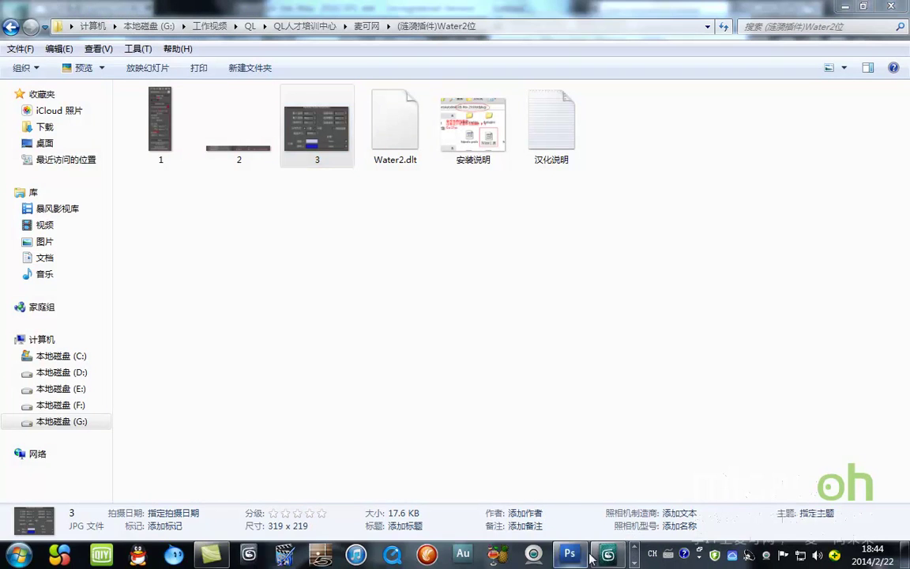
{"action": "left_click", "coordinate": [608, 554]}
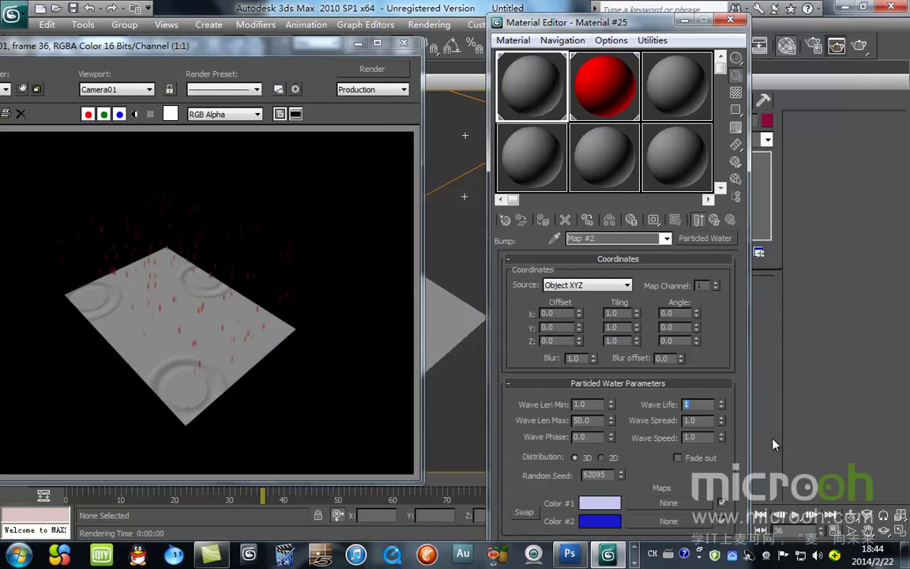
Set the Particled Water map's Wave Life to 2 and Wave Spread to 2.0.
{"action": "type", "text": "2"}
{"action": "key", "text": "Return"}
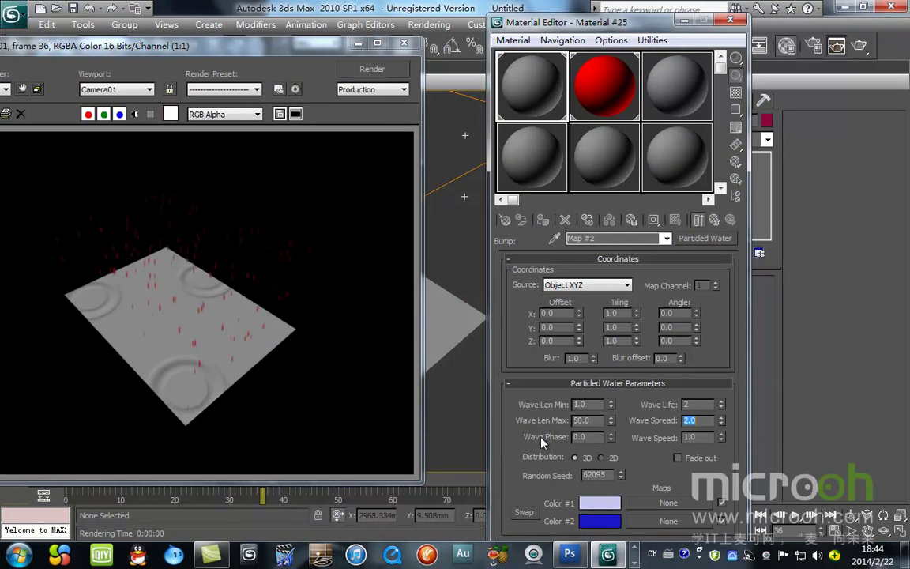
Try Wave Len Max values of 0.2, 2.0 and 10 on the Particled Water map, rendering frame 36 for each.
{"action": "left_click_drag", "start_coordinate": [596, 407], "coordinate": [563, 408]}
{"action": "left_click", "coordinate": [371, 69]}
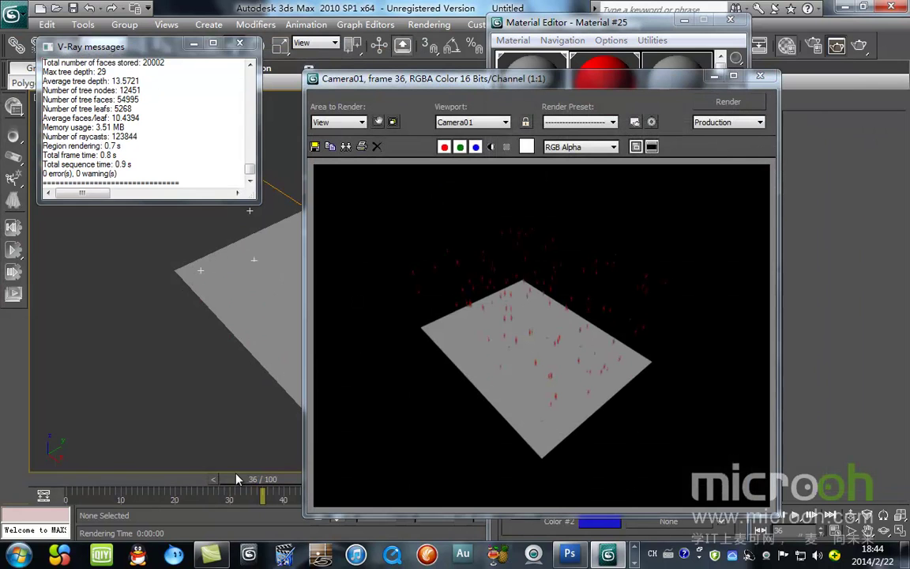
{"action": "left_click_drag", "start_coordinate": [628, 85], "coordinate": [371, 36]}
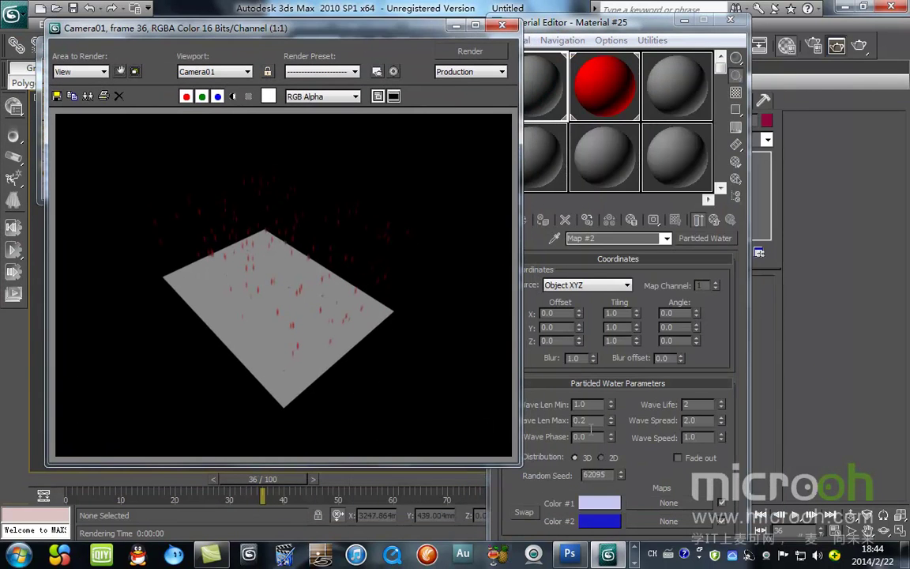
{"action": "left_click_drag", "start_coordinate": [592, 420], "coordinate": [527, 415]}
{"action": "left_click", "coordinate": [470, 51]}
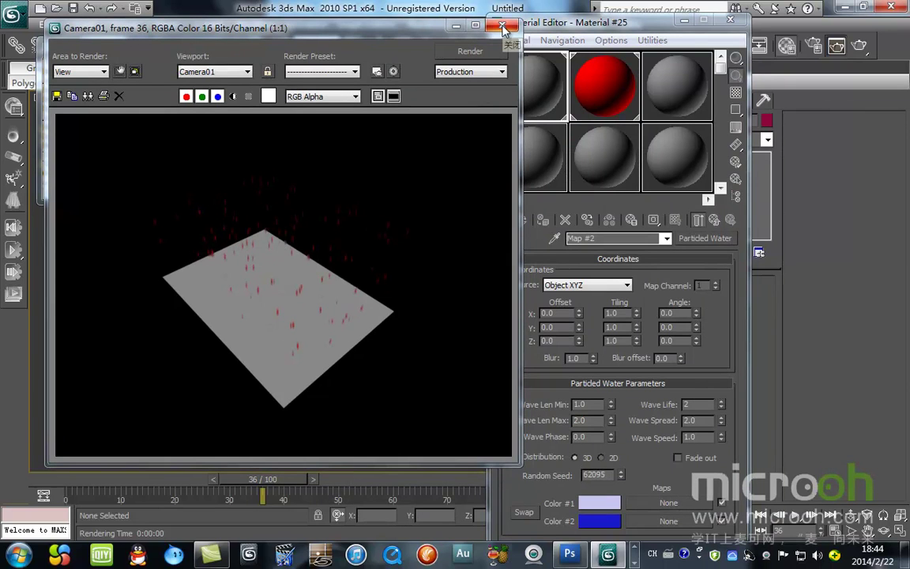
{"action": "left_click", "coordinate": [233, 96]}
{"action": "left_click", "coordinate": [233, 96]}
{"action": "double_click", "coordinate": [586, 420]}
{"action": "type", "text": "10"}
{"action": "key", "text": "Return"}
{"action": "left_click", "coordinate": [447, 55]}
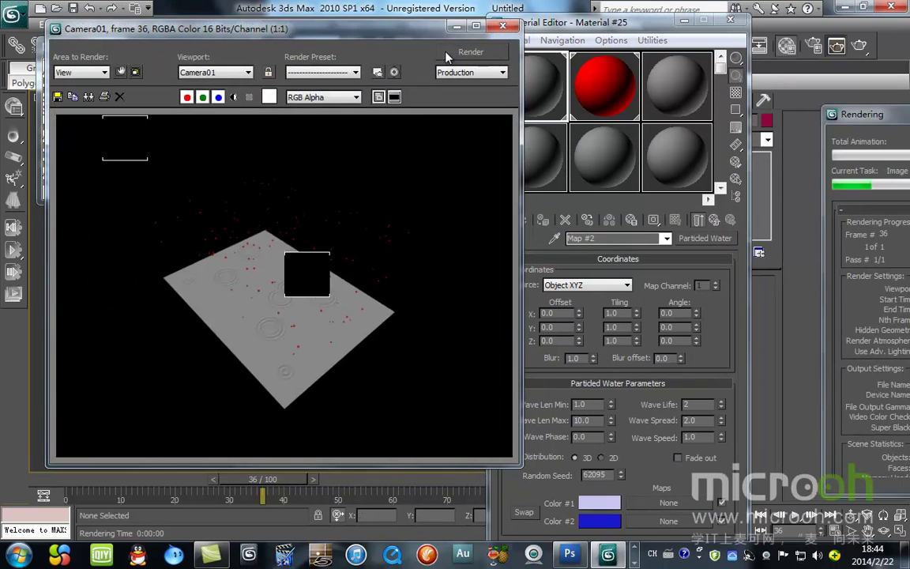
Set the Particled Water map's Wave Len Max to 5 and render frame 36 again.
{"action": "double_click", "coordinate": [588, 420]}
{"action": "type", "text": "5"}
{"action": "key", "text": "Return"}
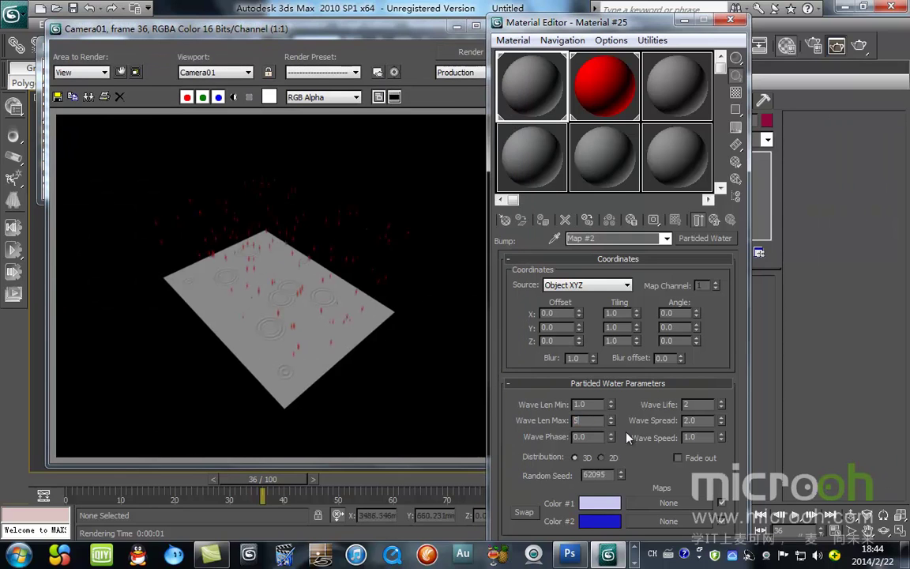
{"action": "left_click", "coordinate": [408, 46]}
{"action": "left_click", "coordinate": [456, 56]}
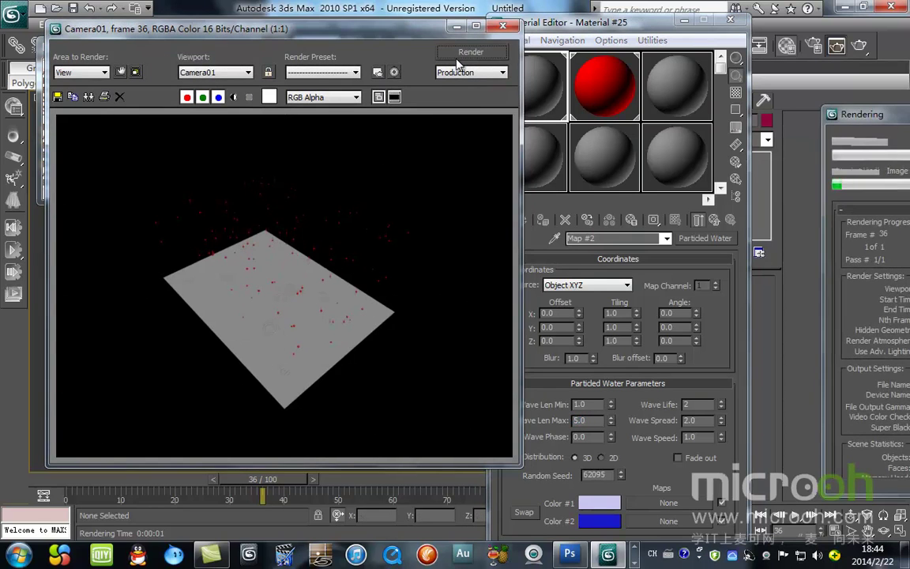
Render frame 67 from Camera01 to check the ripples, and close the rendered frame.
{"action": "left_click_drag", "start_coordinate": [268, 479], "coordinate": [444, 494]}
{"action": "left_click", "coordinate": [458, 54]}
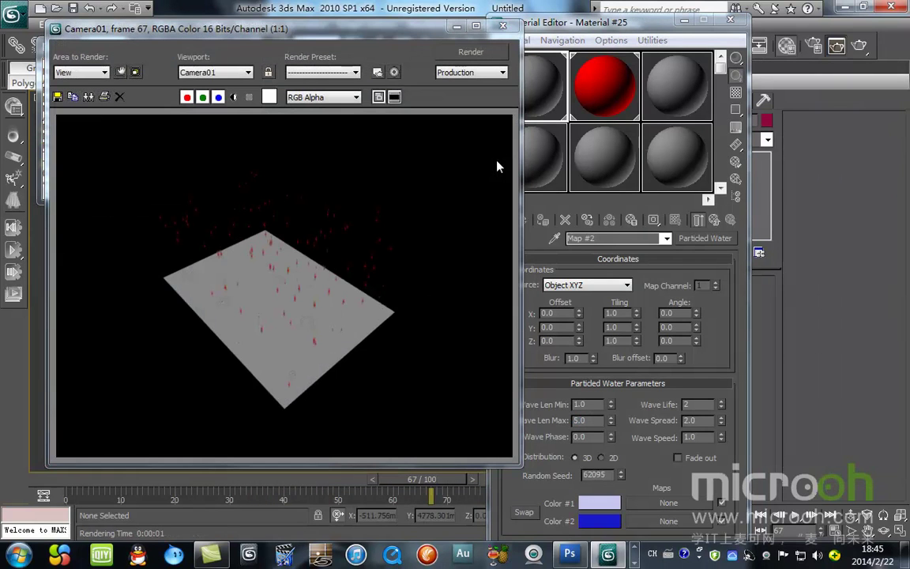
{"action": "left_click_drag", "start_coordinate": [419, 22], "coordinate": [439, 112]}
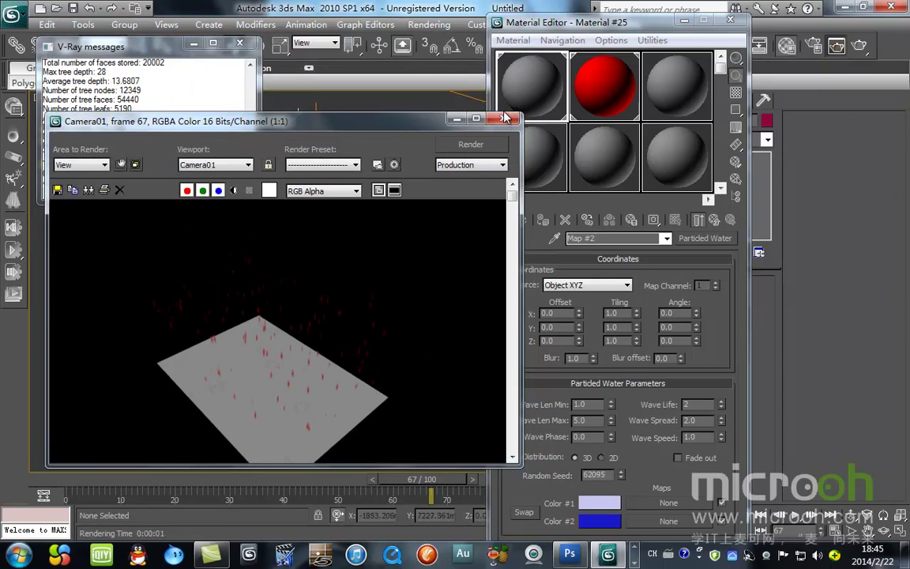
{"action": "left_click", "coordinate": [506, 117]}
Change the Diffuse color of the raindrop material 02 - Default to light blue.
{"action": "left_click", "coordinate": [604, 85]}
{"action": "left_click", "coordinate": [576, 346]}
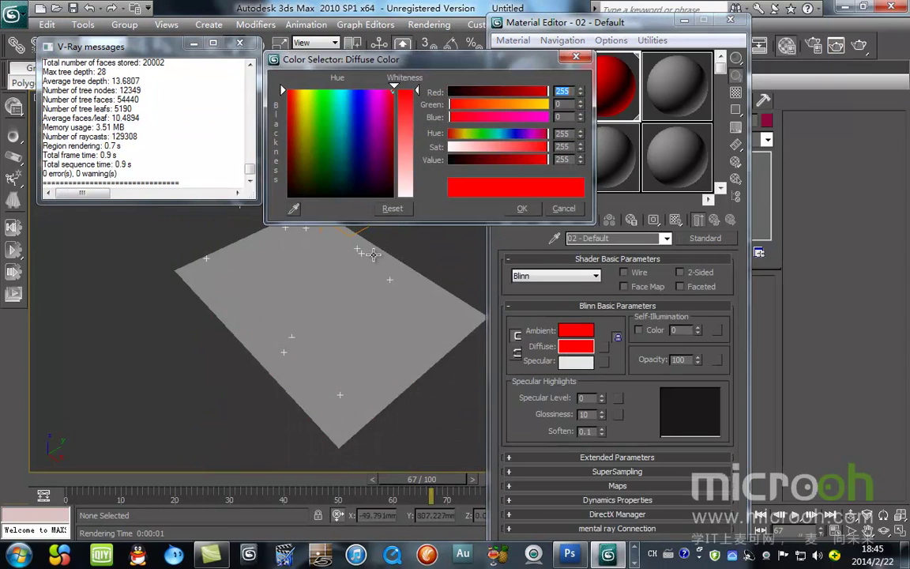
{"action": "left_click", "coordinate": [346, 181]}
{"action": "left_click_drag", "start_coordinate": [417, 118], "coordinate": [417, 150]}
{"action": "left_click_drag", "start_coordinate": [351, 168], "coordinate": [350, 127]}
{"action": "left_click_drag", "start_coordinate": [492, 148], "coordinate": [501, 136]}
{"action": "left_click", "coordinate": [512, 207]}
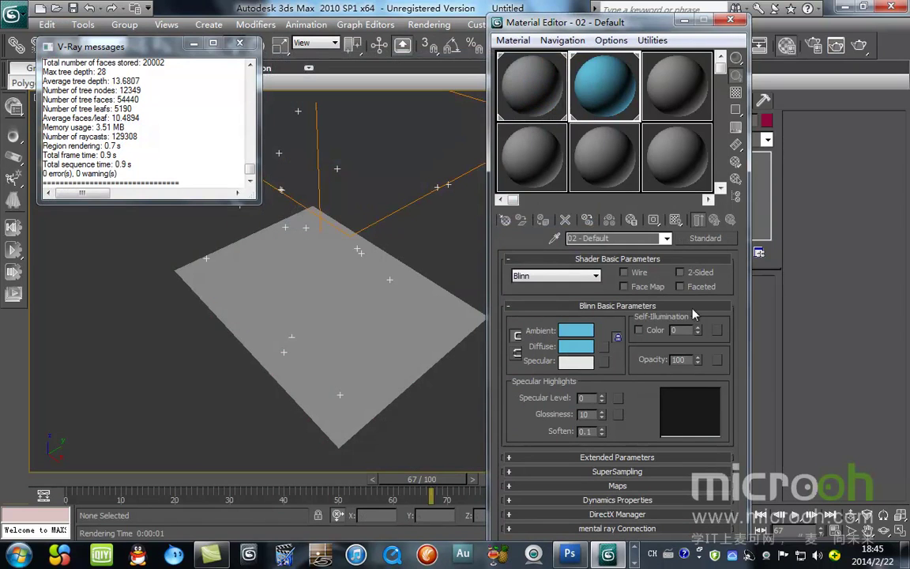
Enable a Self-Illumination color of gray 79 on 02 - Default and show the checkered background in its sample slot.
{"action": "left_click", "coordinate": [681, 330]}
{"action": "left_click", "coordinate": [639, 330]}
{"action": "left_click", "coordinate": [687, 330]}
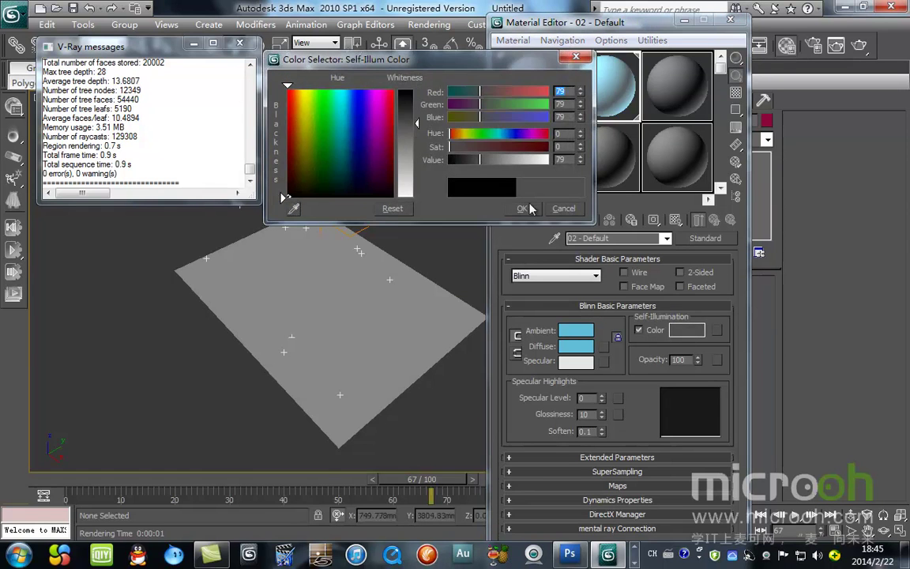
{"action": "left_click", "coordinate": [529, 209]}
{"action": "left_click", "coordinate": [737, 93]}
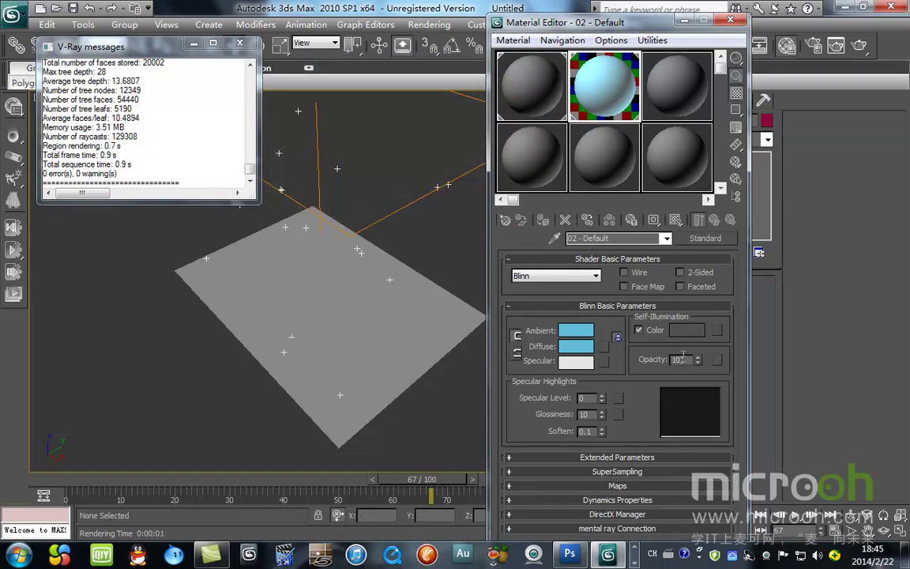
Set 02 - Default's Opacity to 60, Specular Level to 111 and Glossiness to 36.
{"action": "type", "text": "60"}
{"action": "key", "text": "Return"}
{"action": "left_click_drag", "start_coordinate": [601, 398], "coordinate": [609, 338]}
{"action": "left_click_drag", "start_coordinate": [602, 417], "coordinate": [670, 348]}
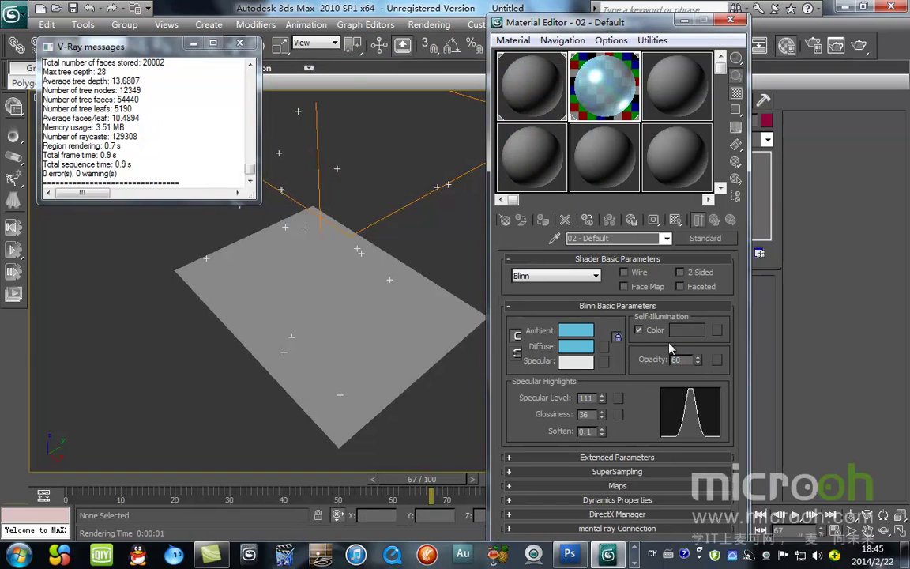
Lighten the gray transparency Filter color in 02 - Default's Extended Parameters and render frame 67.
{"action": "left_click", "coordinate": [617, 457]}
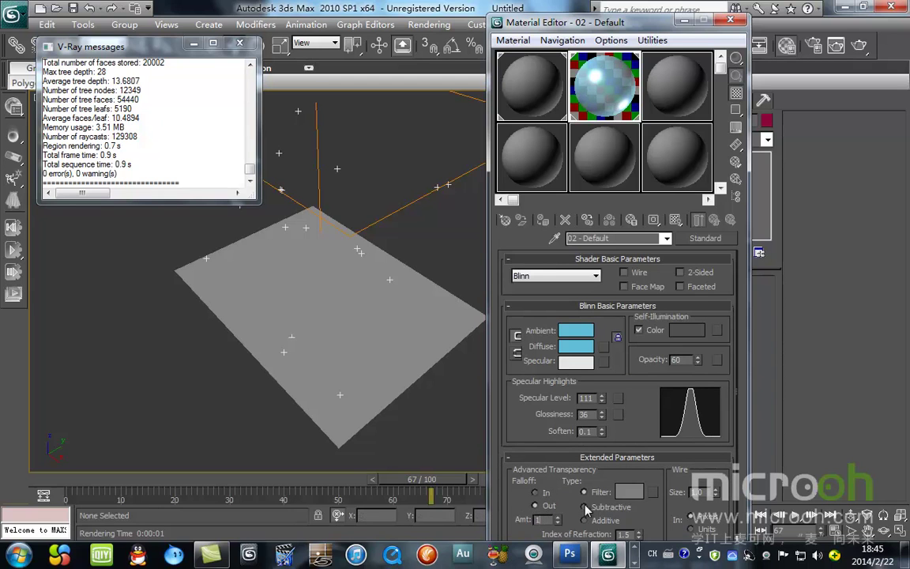
{"action": "left_click", "coordinate": [629, 491]}
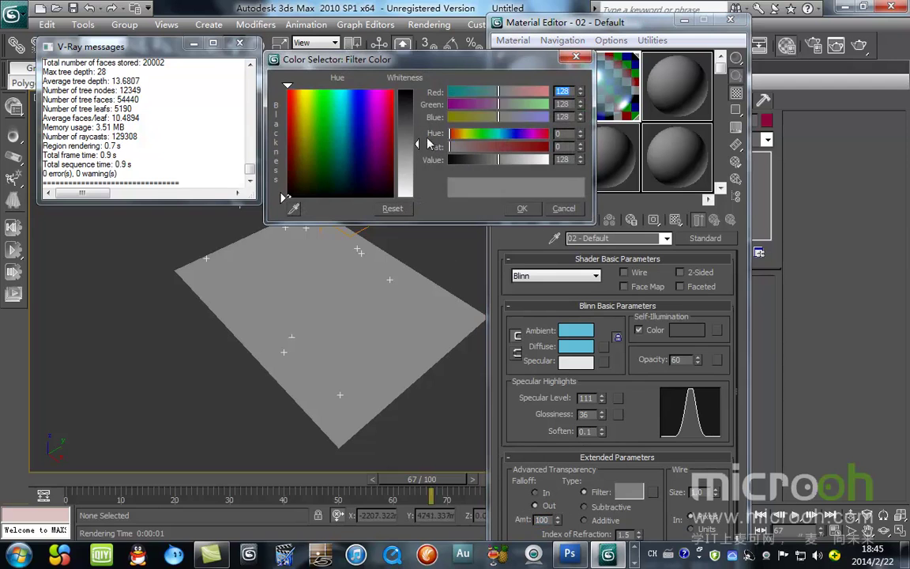
{"action": "left_click", "coordinate": [411, 170]}
{"action": "left_click_drag", "start_coordinate": [410, 171], "coordinate": [412, 152]}
{"action": "left_click", "coordinate": [523, 209]}
{"action": "left_click", "coordinate": [864, 43]}
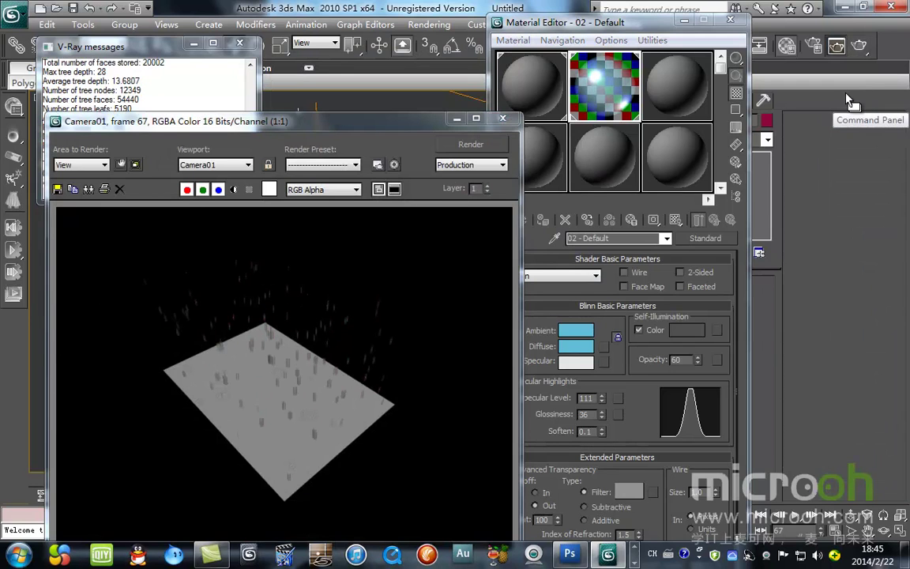
Mute 02 - Default's Diffuse color to a duller blue of about RGB 108, 166, 188, and re-render frame 67.
{"action": "left_click", "coordinate": [576, 346]}
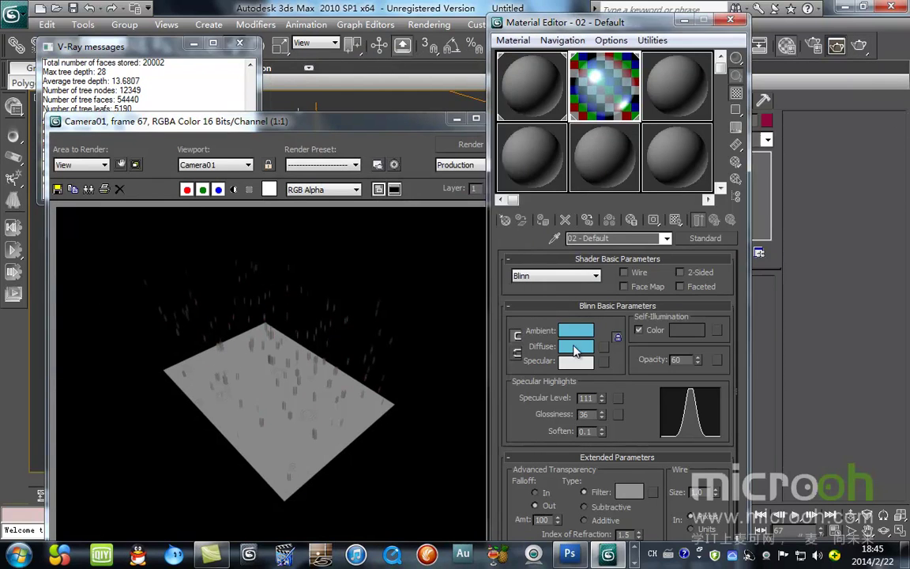
{"action": "left_click_drag", "start_coordinate": [501, 135], "coordinate": [526, 160]}
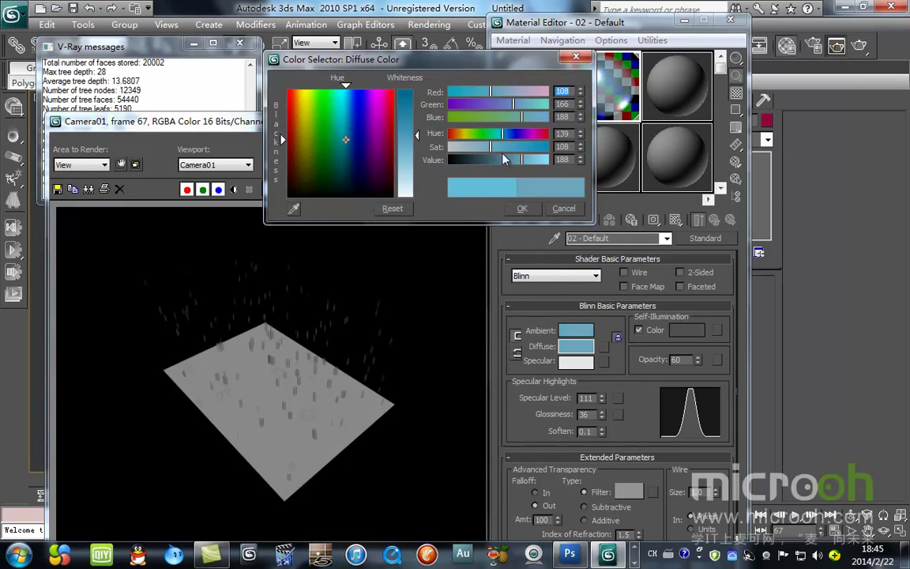
{"action": "left_click", "coordinate": [522, 208]}
{"action": "left_click_drag", "start_coordinate": [485, 136], "coordinate": [513, 136]}
{"action": "left_click", "coordinate": [471, 144]}
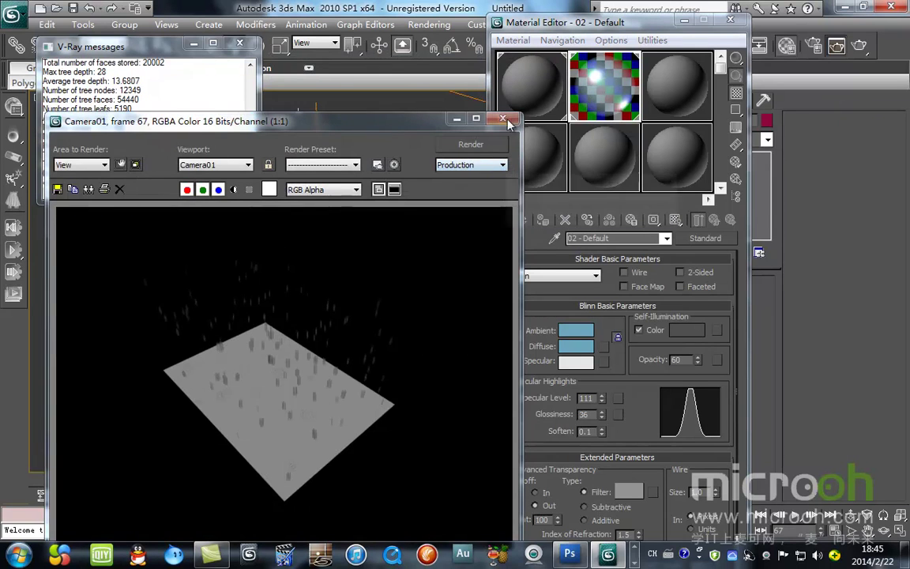
{"action": "left_click", "coordinate": [503, 119]}
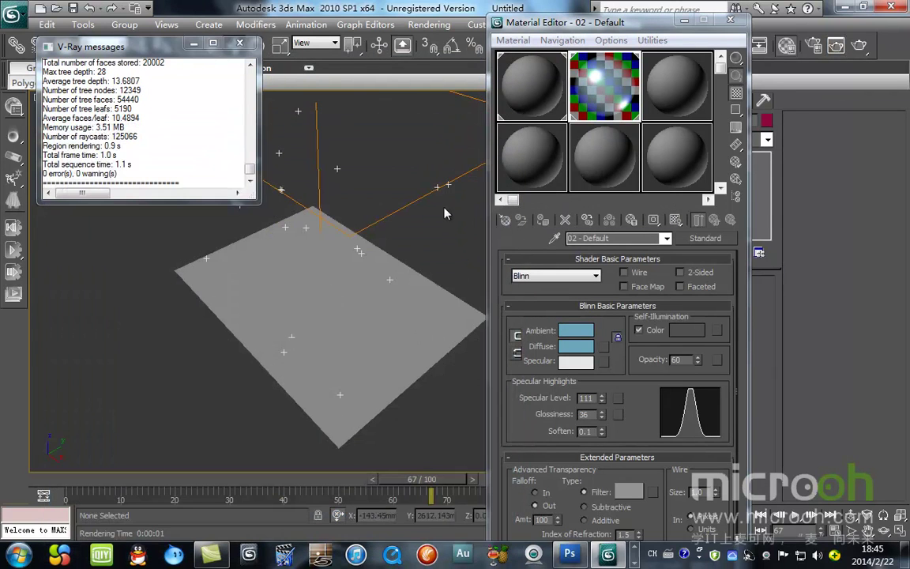
Turn off Renderable in the Blizzard01 emitter's object properties.
{"action": "left_click", "coordinate": [387, 136]}
{"action": "right_click", "coordinate": [436, 142]}
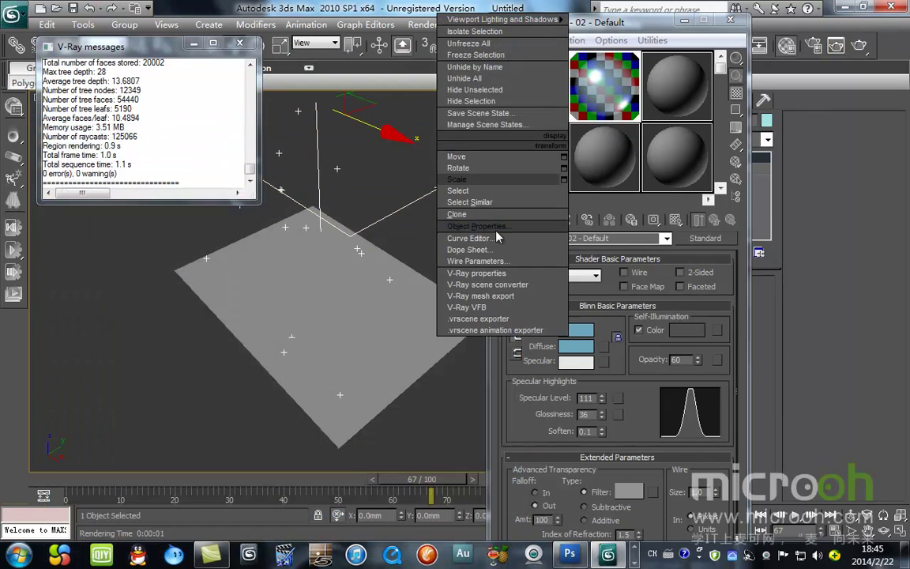
{"action": "left_click", "coordinate": [496, 229]}
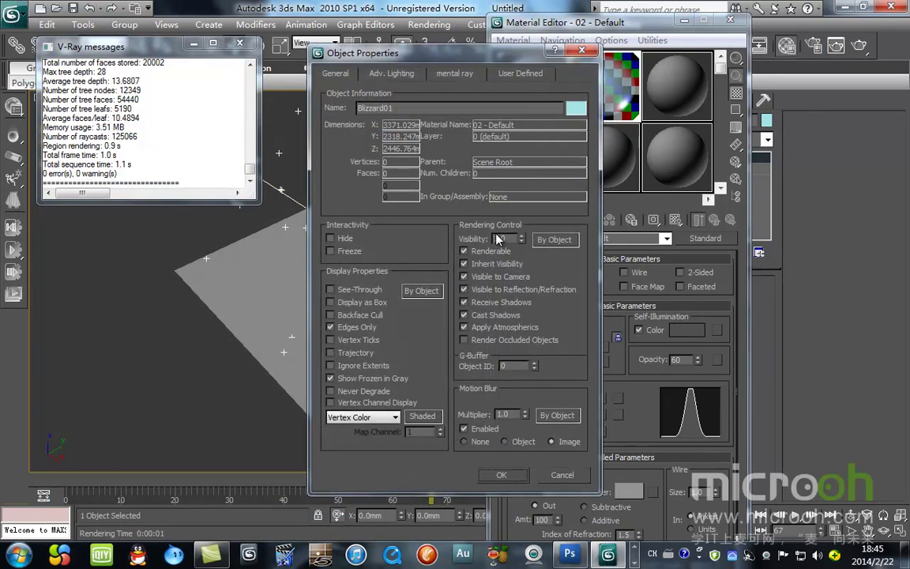
{"action": "left_click_drag", "start_coordinate": [501, 61], "coordinate": [432, 44]}
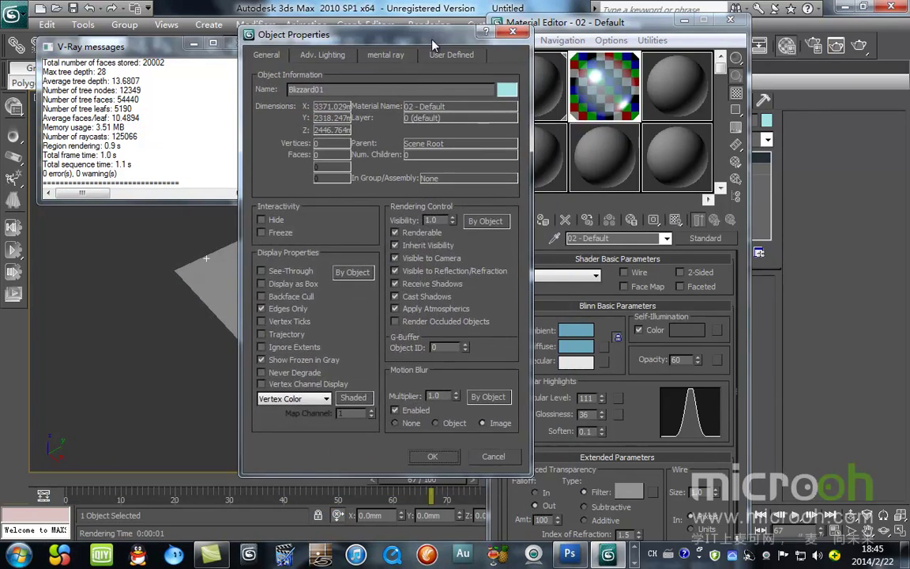
{"action": "left_click", "coordinate": [394, 232]}
{"action": "left_click", "coordinate": [433, 457]}
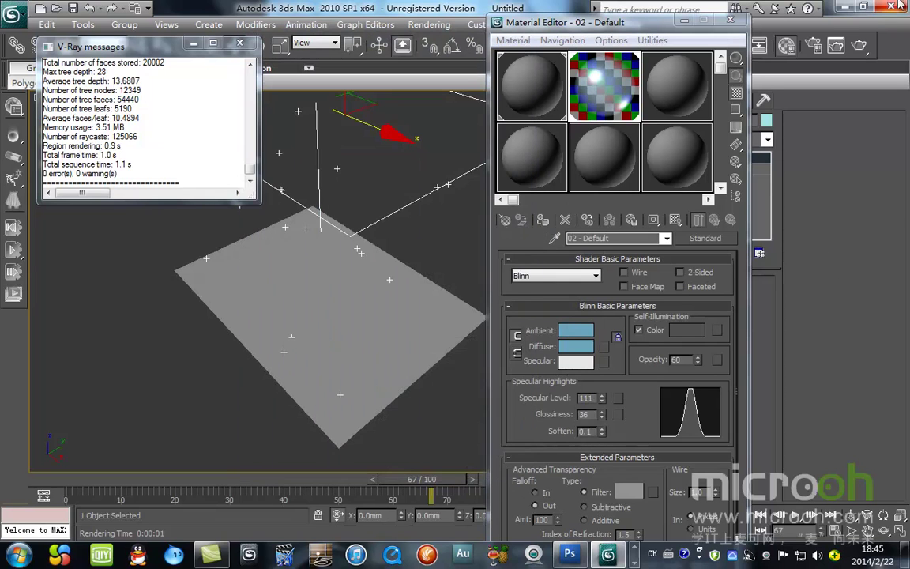
Render frame 67 from Camera01 twice to check the ground plane without the Blizzard01 particles.
{"action": "left_click", "coordinate": [853, 48]}
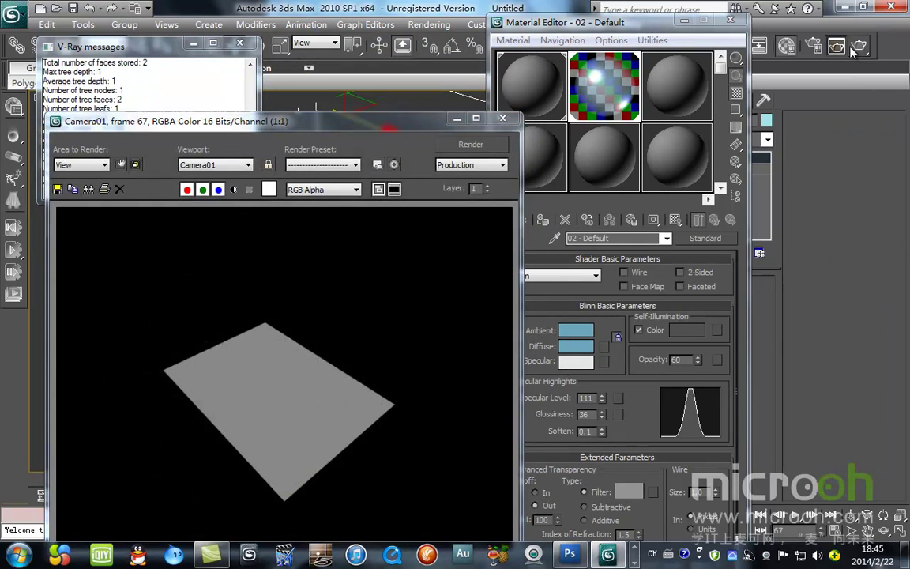
{"action": "left_click", "coordinate": [502, 119]}
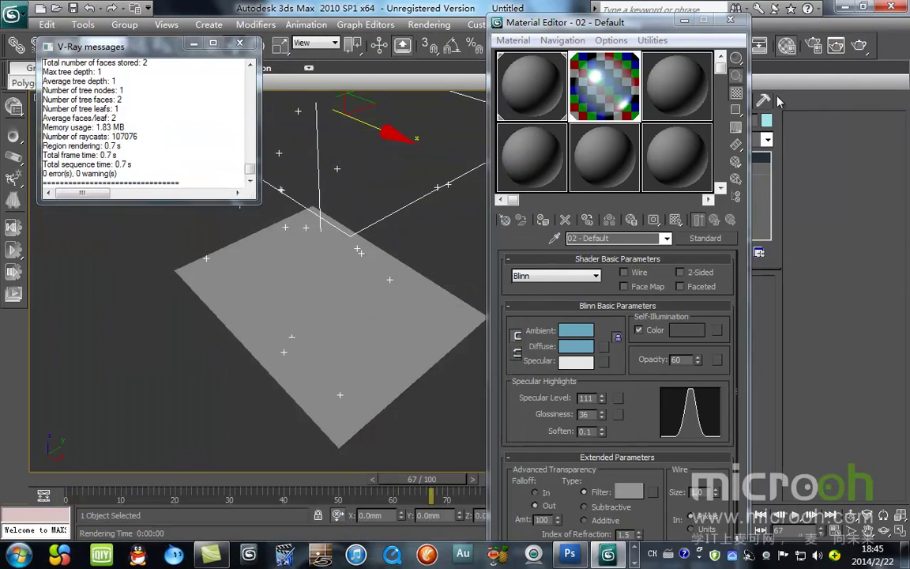
{"action": "left_click", "coordinate": [857, 46]}
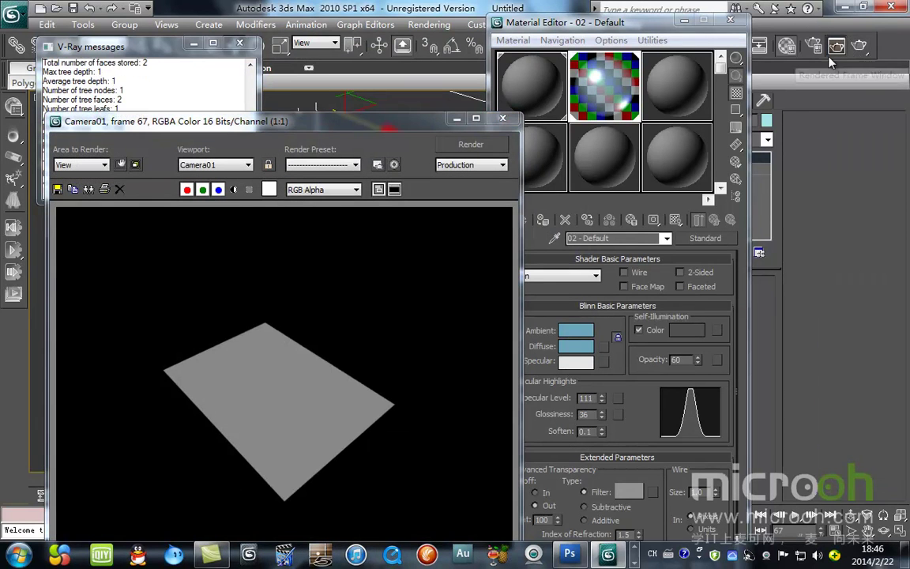
Turn Renderable back on in the Blizzard01 emitter's object properties and render frame 67 from Camera01.
{"action": "left_click", "coordinate": [502, 119]}
{"action": "right_click", "coordinate": [393, 162]}
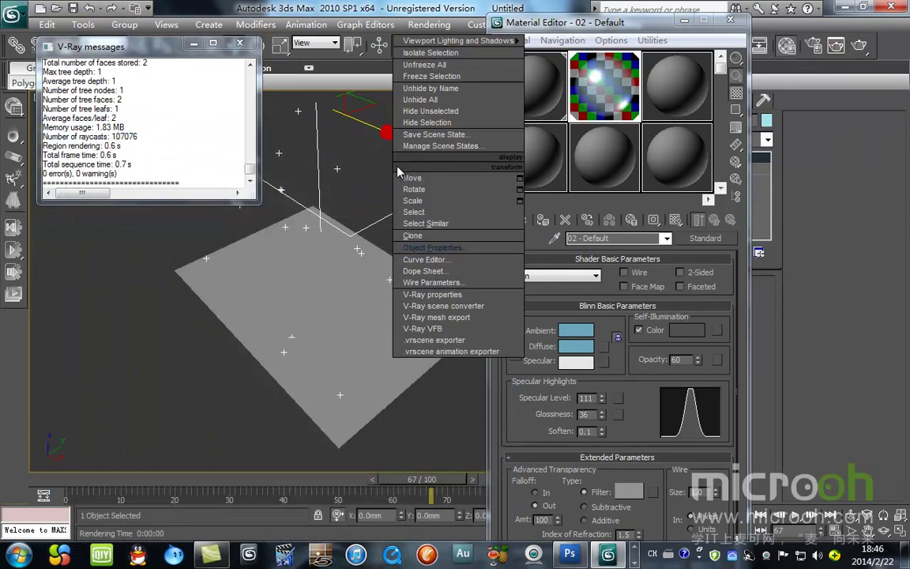
{"action": "left_click", "coordinate": [457, 250]}
{"action": "left_click", "coordinate": [513, 36]}
{"action": "right_click", "coordinate": [424, 162]}
{"action": "left_click", "coordinate": [472, 248]}
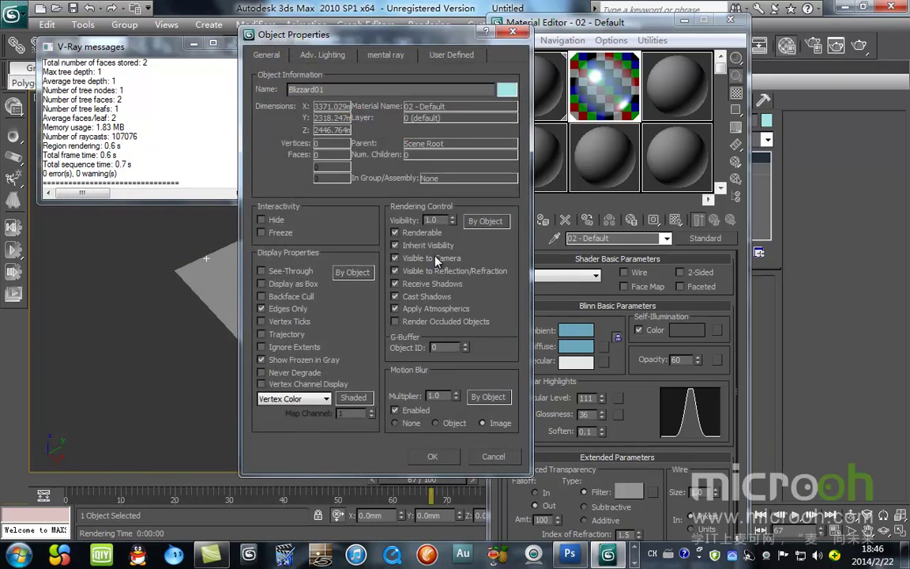
{"action": "left_click", "coordinate": [435, 457]}
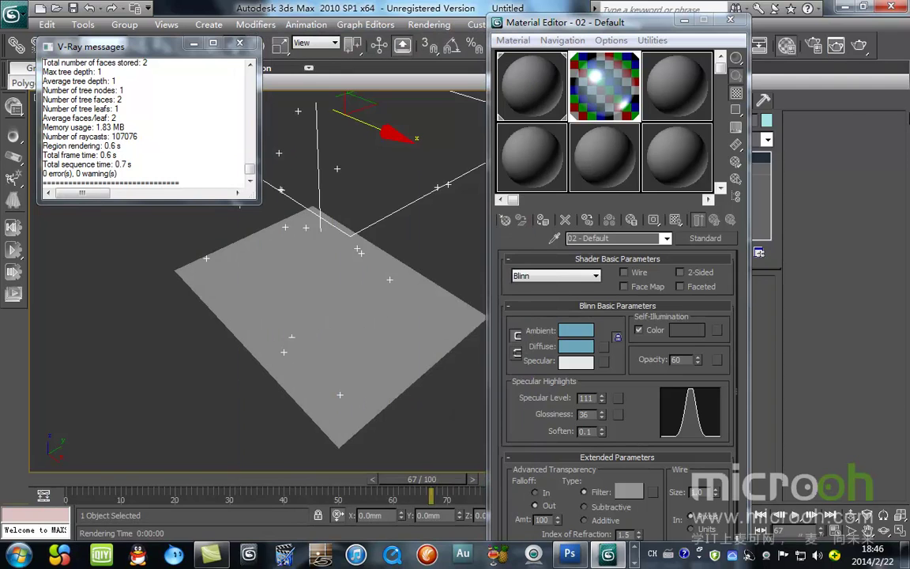
{"action": "left_click", "coordinate": [856, 47]}
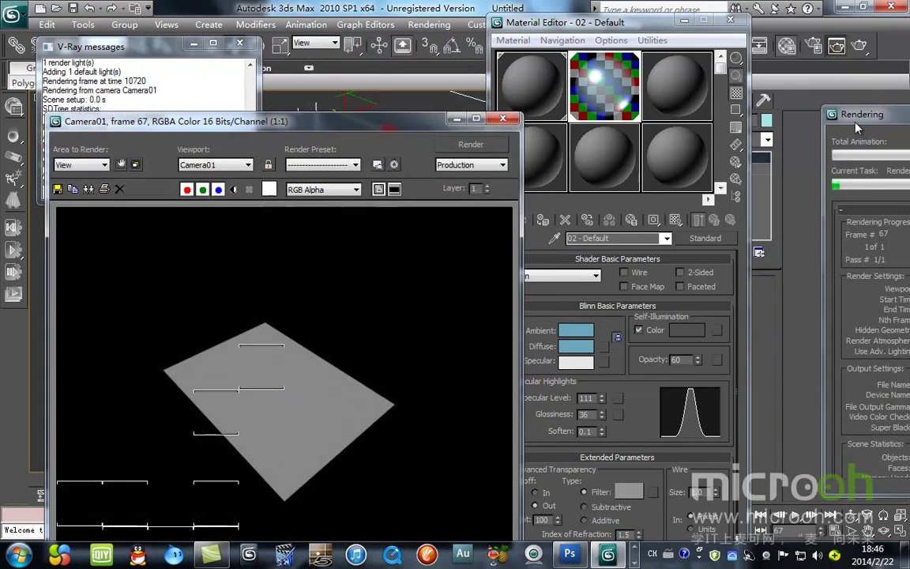
{"action": "left_click", "coordinate": [501, 119]}
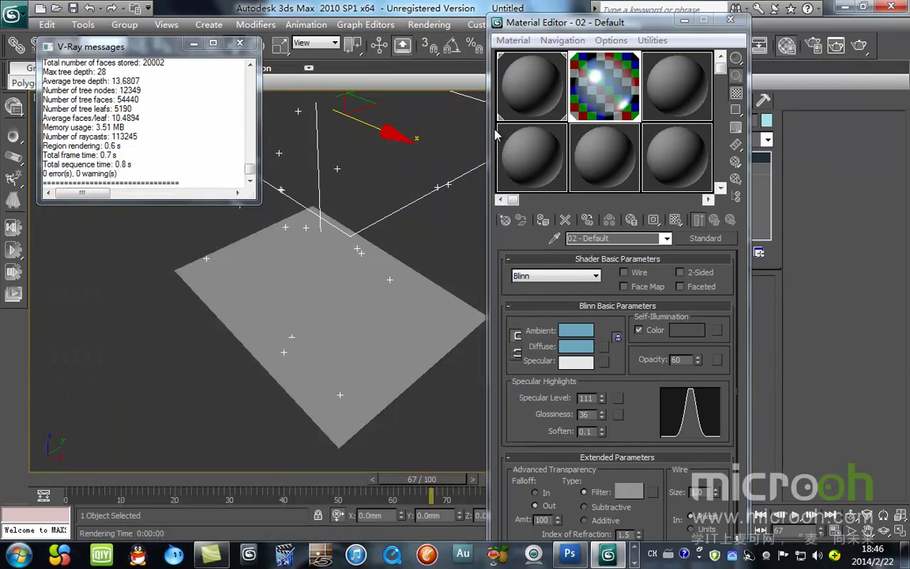
Render frame 67 from a closer Perspective view of the ground plane to check the Particled Water ripples.
{"action": "scroll", "coordinate": [382, 332], "scroll_direction": "up", "scroll_amount": 5}
{"action": "middle_click_drag", "start_coordinate": [392, 352], "coordinate": [424, 20]}
{"action": "left_click", "coordinate": [239, 43]}
{"action": "left_click_drag", "start_coordinate": [589, 22], "coordinate": [683, 92]}
{"action": "left_click", "coordinate": [860, 47]}
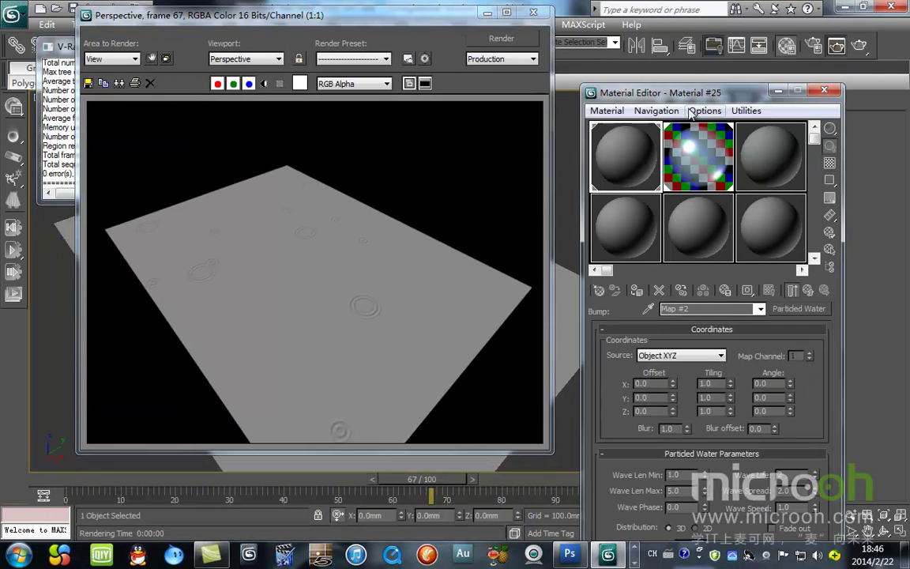
{"action": "left_click_drag", "start_coordinate": [692, 96], "coordinate": [644, 14]}
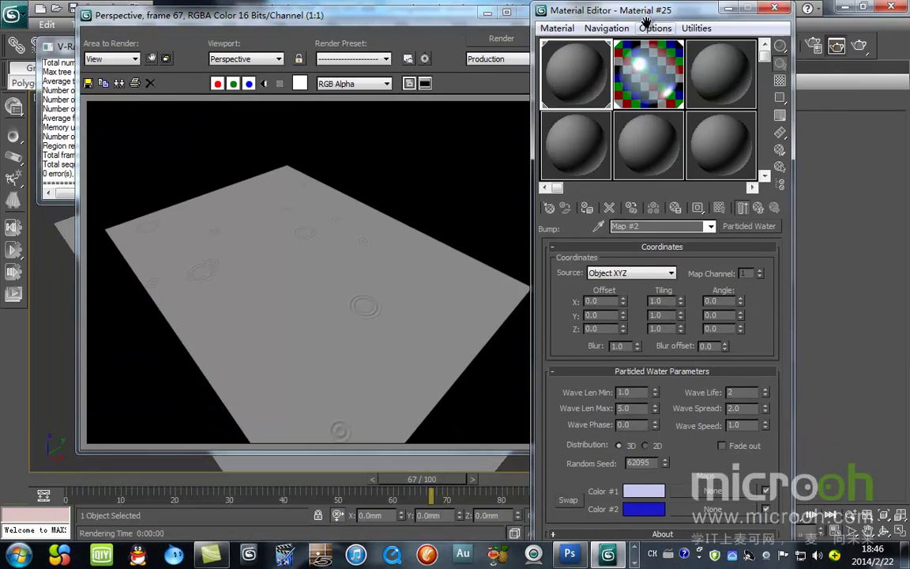
Try the Concrete.Precast Structural Concrete.Smooth.jpg bitmap as Material #25's Diffuse map and render the Perspective view.
{"action": "left_click", "coordinate": [759, 209]}
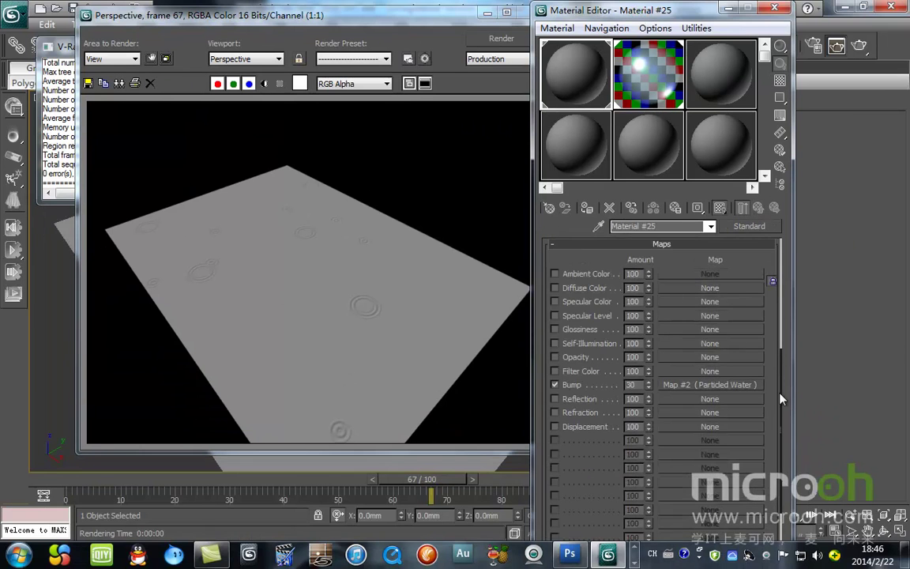
{"action": "scroll", "coordinate": [701, 352], "scroll_direction": "up", "scroll_amount": 5}
{"action": "left_click", "coordinate": [649, 335]}
{"action": "left_click", "coordinate": [403, 117]}
{"action": "double_click", "coordinate": [399, 117]}
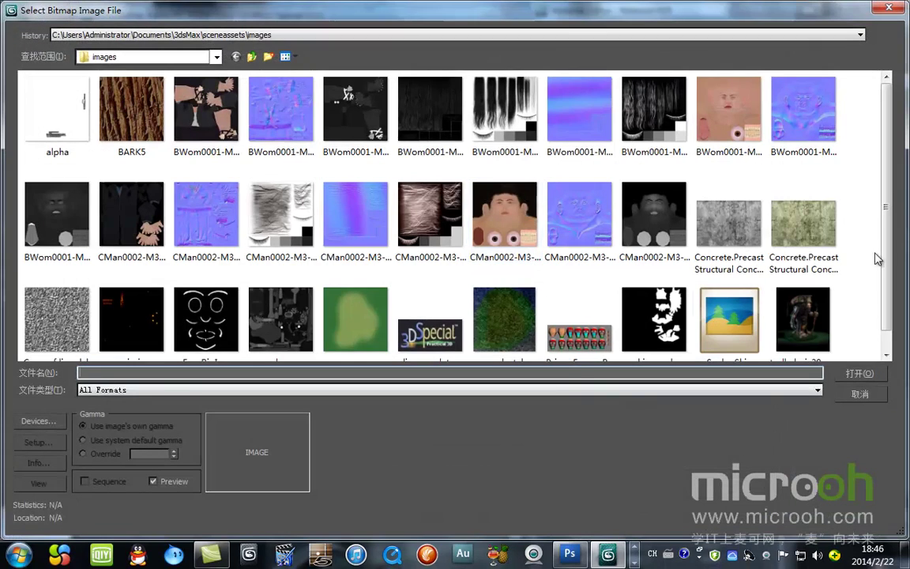
{"action": "scroll", "coordinate": [884, 289], "scroll_direction": "down", "scroll_amount": 1}
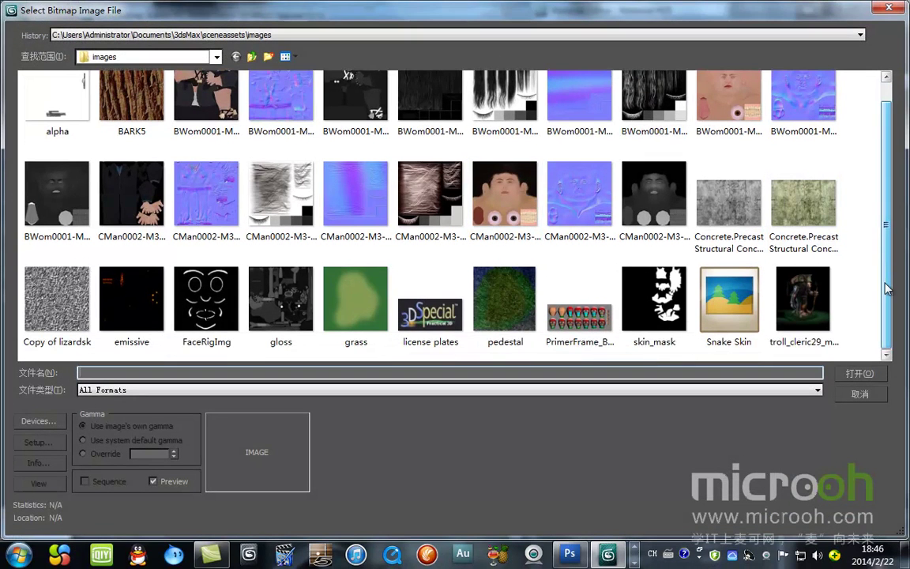
{"action": "double_click", "coordinate": [739, 176]}
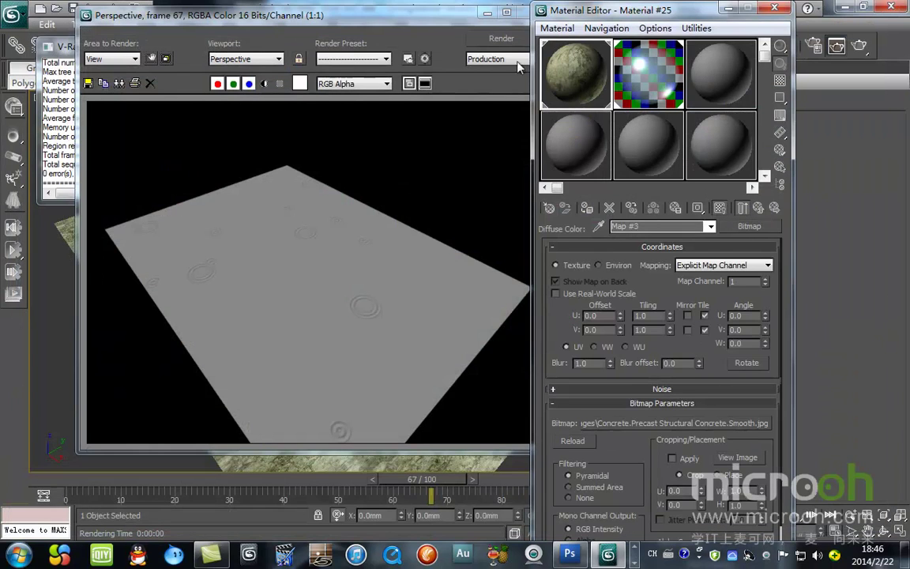
{"action": "left_click", "coordinate": [501, 38]}
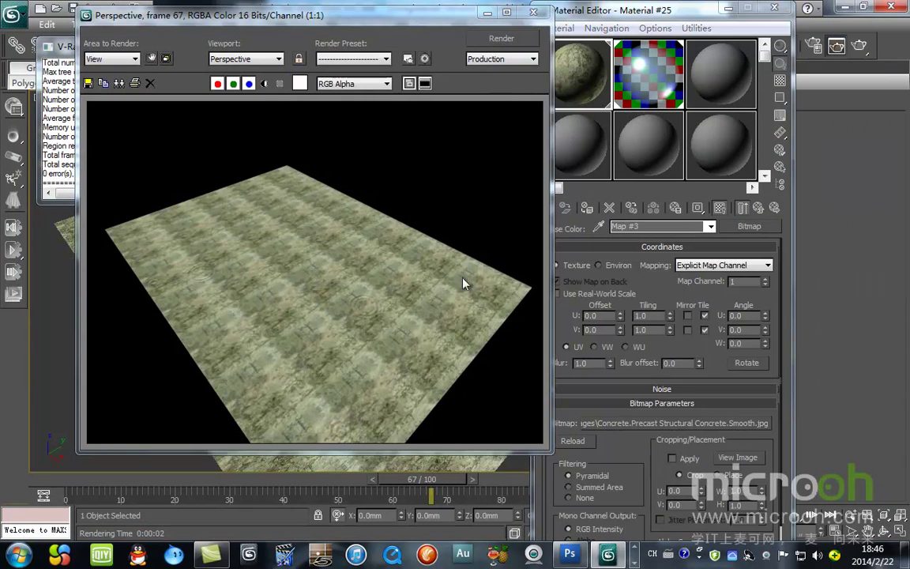
Remove Material #25's Diffuse bitmap, set its Diffuse color to a slate blue, and re-render the Perspective view.
{"action": "left_click", "coordinate": [757, 207]}
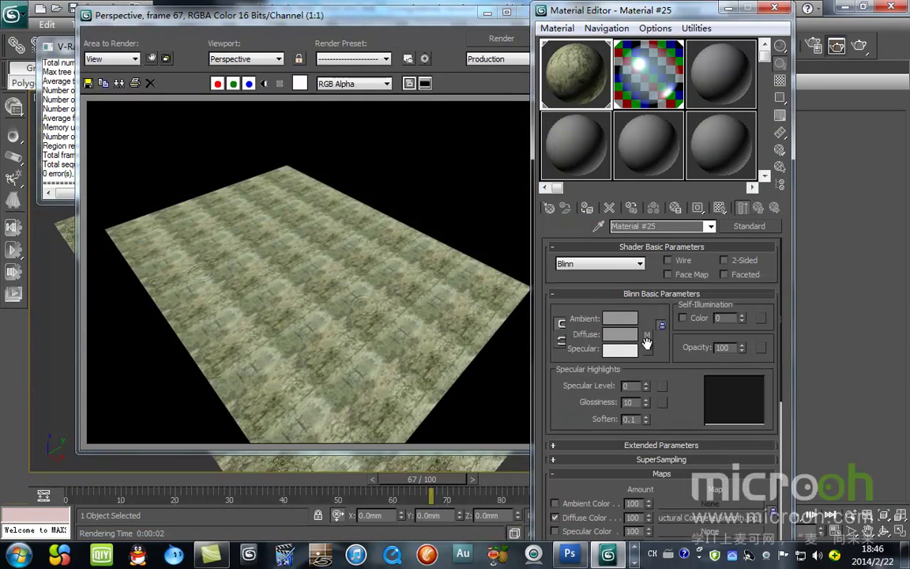
{"action": "left_click", "coordinate": [623, 334]}
{"action": "left_click", "coordinate": [350, 173]}
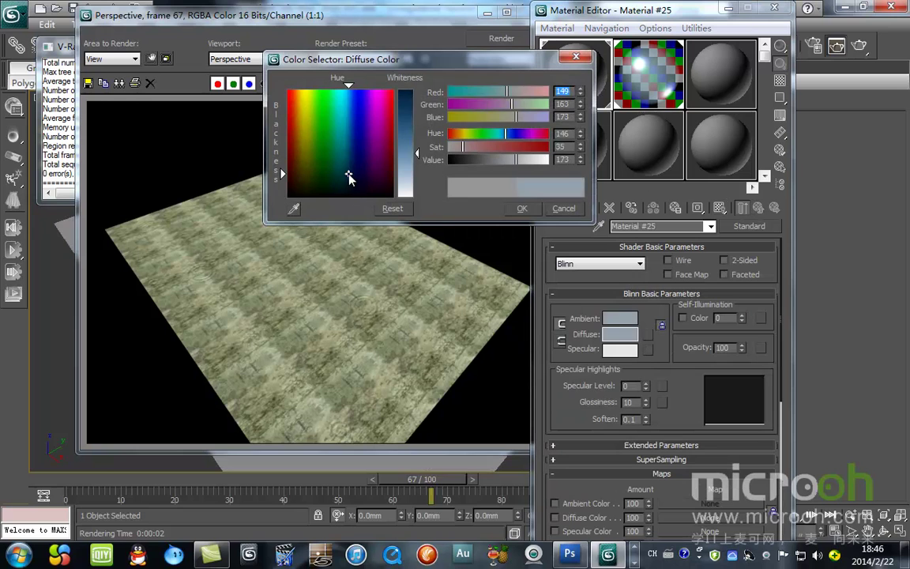
{"action": "left_click_drag", "start_coordinate": [414, 161], "coordinate": [416, 140]}
{"action": "left_click", "coordinate": [526, 208]}
{"action": "left_click", "coordinate": [512, 41]}
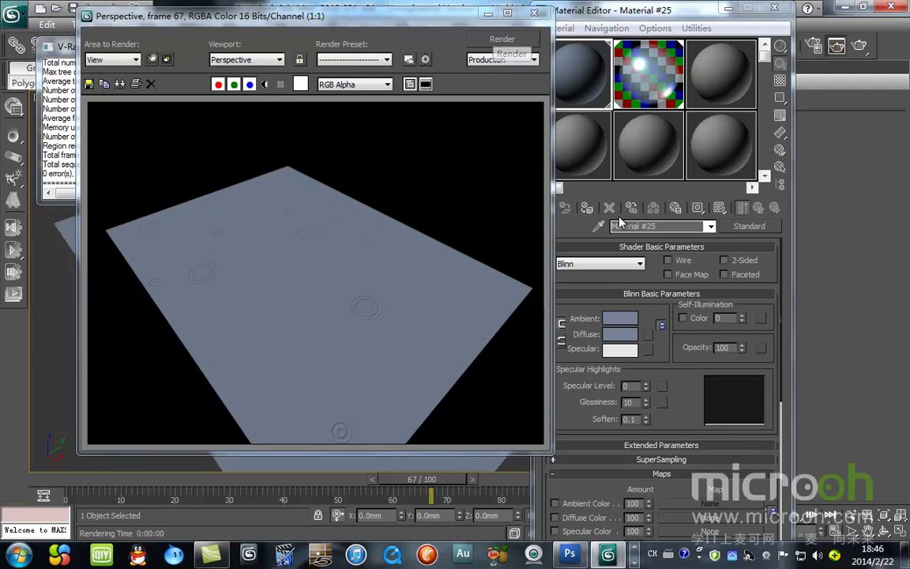
{"action": "left_click", "coordinate": [534, 15]}
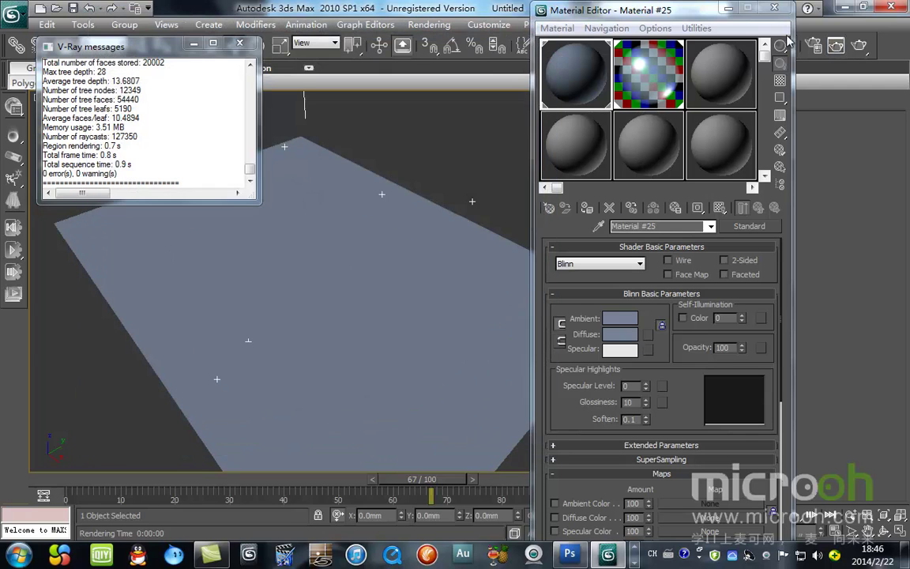
{"action": "key", "text": "m"}
{"action": "left_click", "coordinate": [240, 43]}
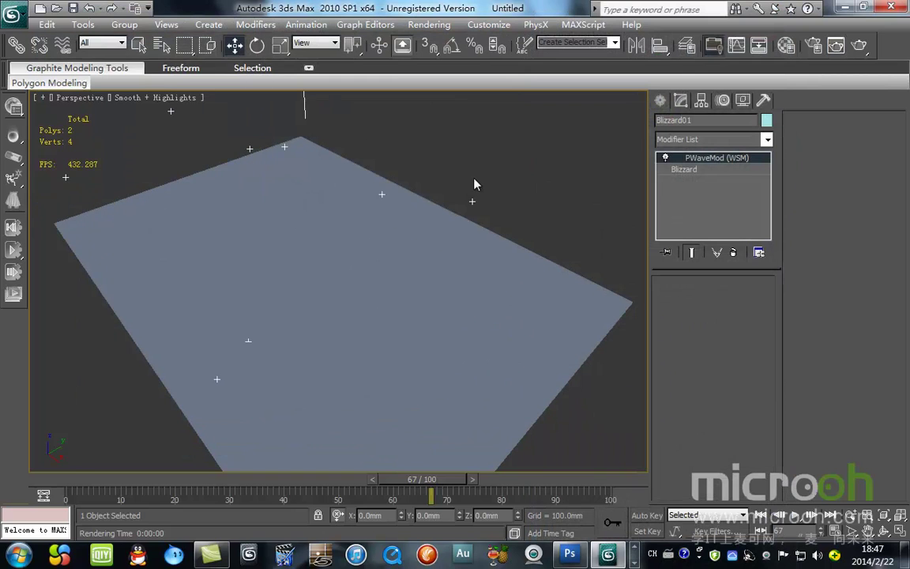
Create a standard Target Direct light in the Top view, aimed diagonally from well outside the plane onto its surface.
{"action": "key", "text": "t"}
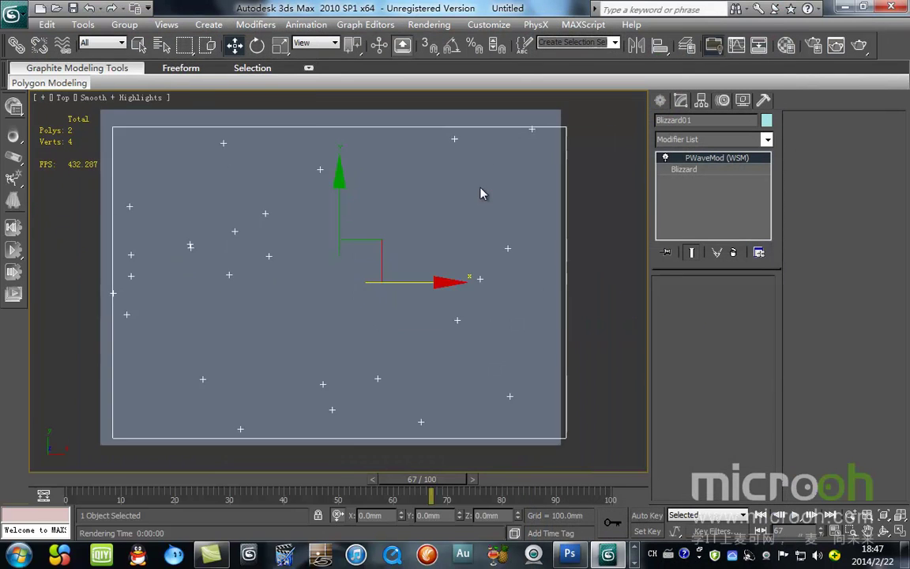
{"action": "scroll", "coordinate": [481, 193], "scroll_direction": "down", "scroll_amount": 5}
{"action": "left_click", "coordinate": [492, 395]}
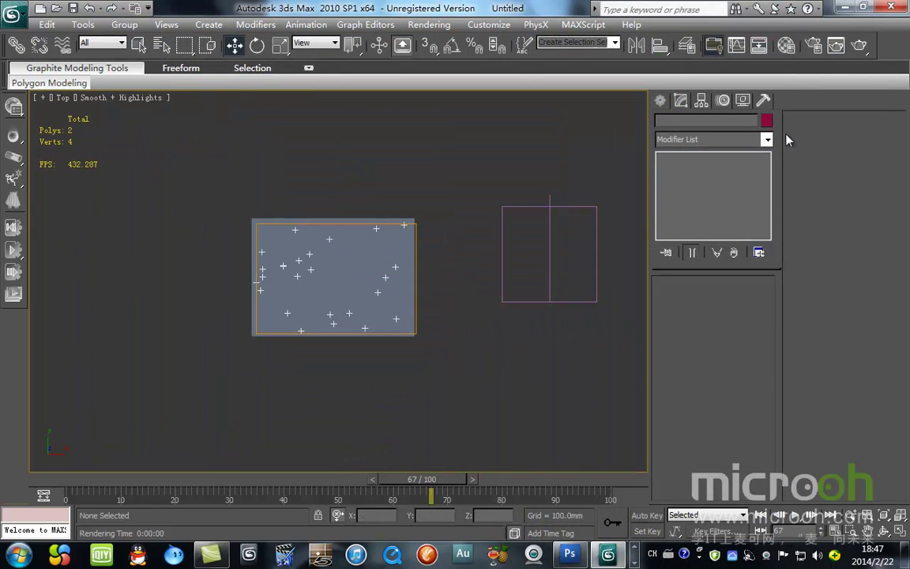
{"action": "left_click", "coordinate": [660, 101]}
{"action": "left_click", "coordinate": [701, 124]}
{"action": "left_click", "coordinate": [713, 142]}
{"action": "left_click", "coordinate": [680, 163]}
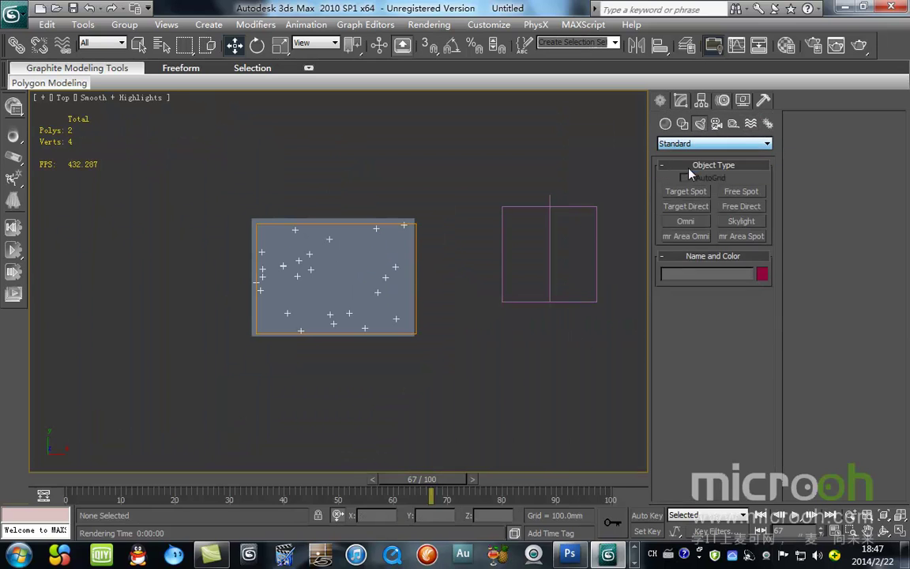
{"action": "left_click", "coordinate": [686, 206]}
{"action": "scroll", "coordinate": [343, 178], "scroll_direction": "down", "scroll_amount": 2}
{"action": "left_click_drag", "start_coordinate": [222, 397], "coordinate": [472, 121]}
{"action": "left_click", "coordinate": [235, 45]}
{"action": "left_click_drag", "start_coordinate": [104, 243], "coordinate": [143, 251]}
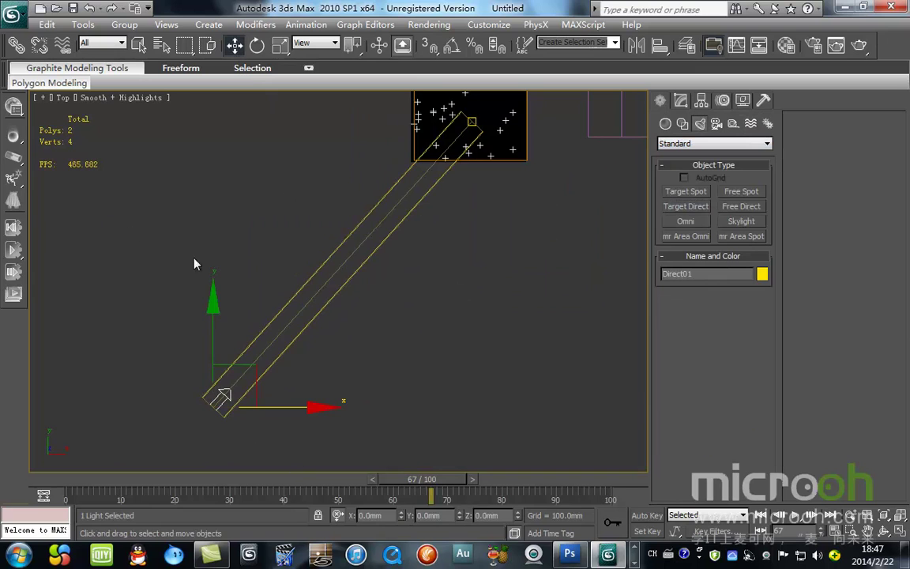
Raise the Direct01 light source high above the plane in the Front view, leaving its target at ground level.
{"action": "key", "text": "f"}
{"action": "left_click_drag", "start_coordinate": [310, 303], "coordinate": [306, 178]}
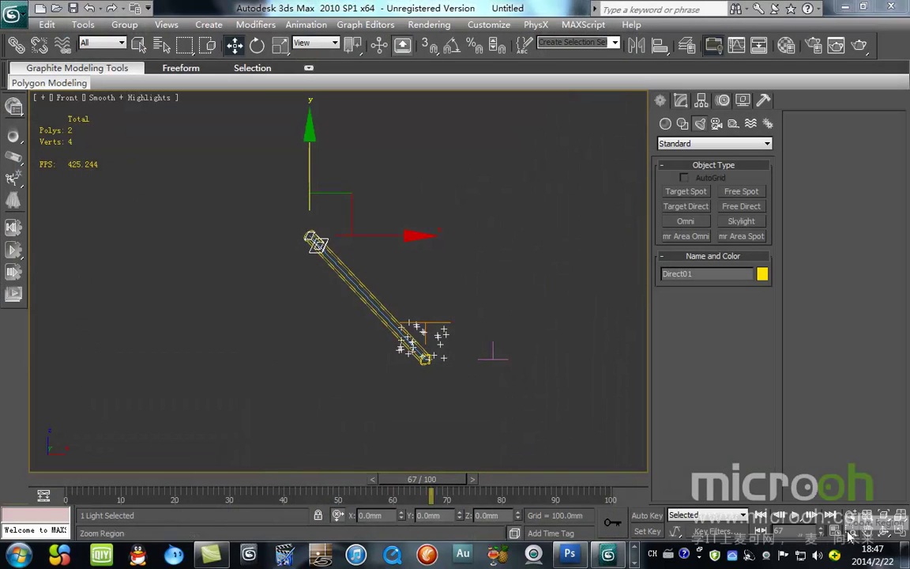
{"action": "left_click", "coordinate": [353, 189]}
{"action": "key", "text": "ctrl+z"}
Widen Direct01's falloff and hotspot from the light's own view so the beam covers the whole plane.
{"action": "key", "text": "shift+4"}
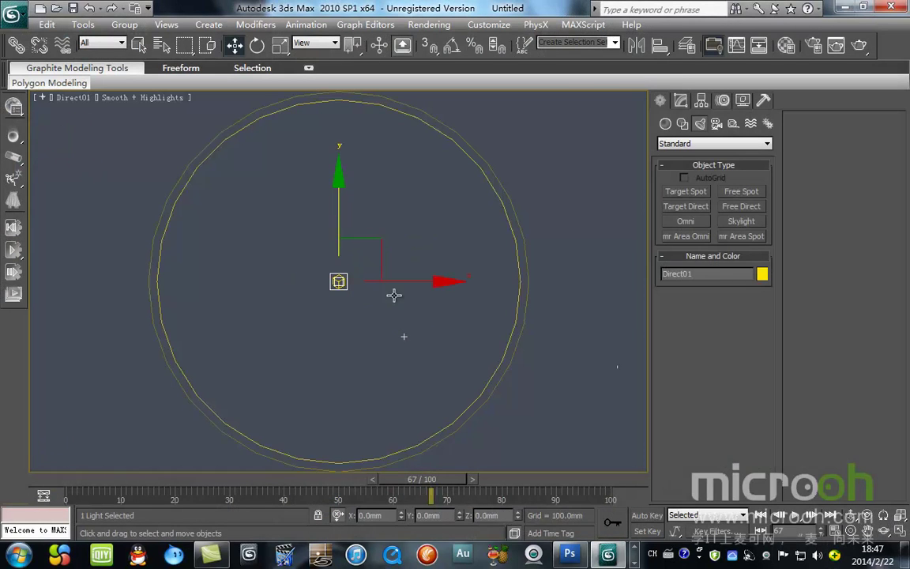
{"action": "left_click", "coordinate": [851, 530]}
{"action": "left_click_drag", "start_coordinate": [310, 237], "coordinate": [348, 286]}
{"action": "left_click", "coordinate": [866, 517]}
{"action": "left_click_drag", "start_coordinate": [278, 220], "coordinate": [320, 321]}
{"action": "left_click", "coordinate": [234, 45]}
{"action": "key", "text": "f"}
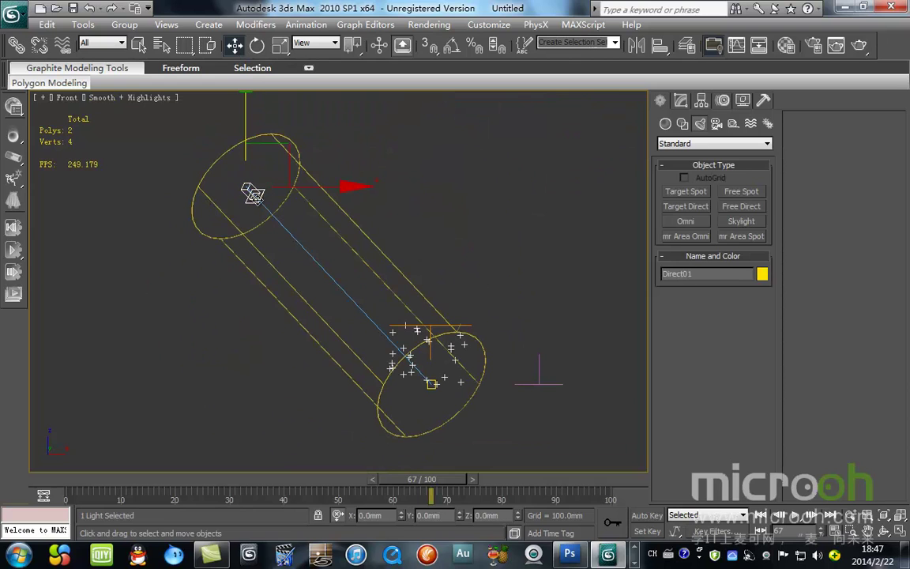
Enable shadows on Direct01 and set the shadow type to VRayShadow.
{"action": "left_click", "coordinate": [680, 100]}
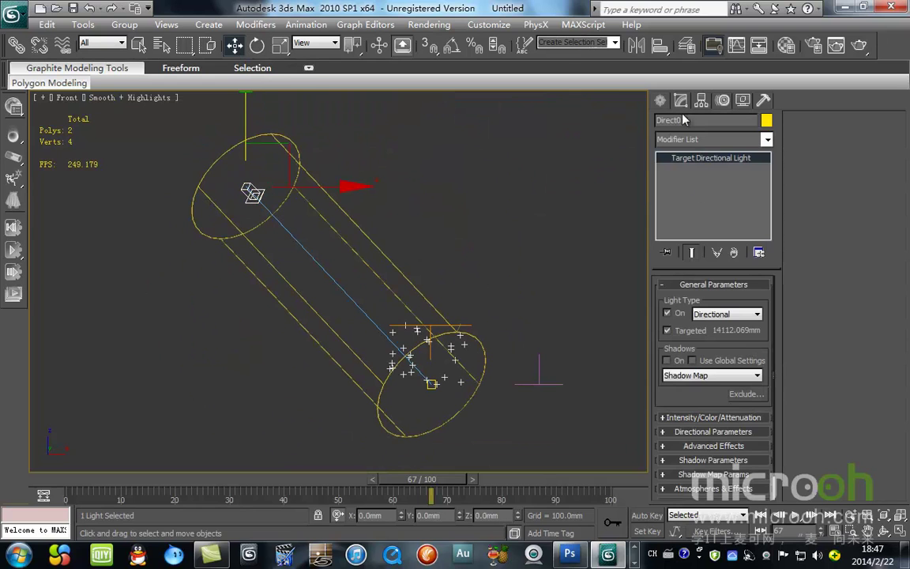
{"action": "left_click", "coordinate": [687, 376]}
{"action": "left_click", "coordinate": [660, 435]}
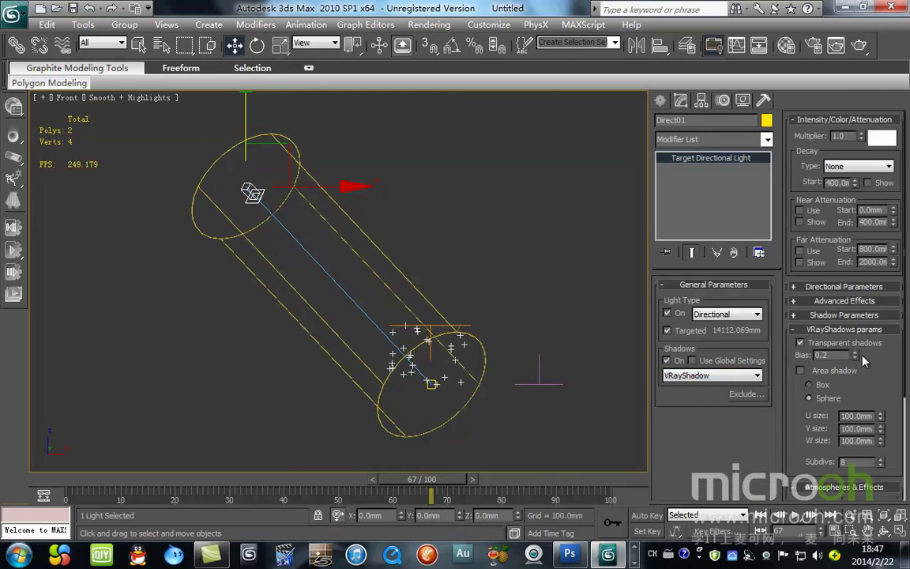
Set Direct01's light color to a strong pink of about RGB 251, 47, 153 and render frame 67 from Camera01.
{"action": "left_click", "coordinate": [893, 137]}
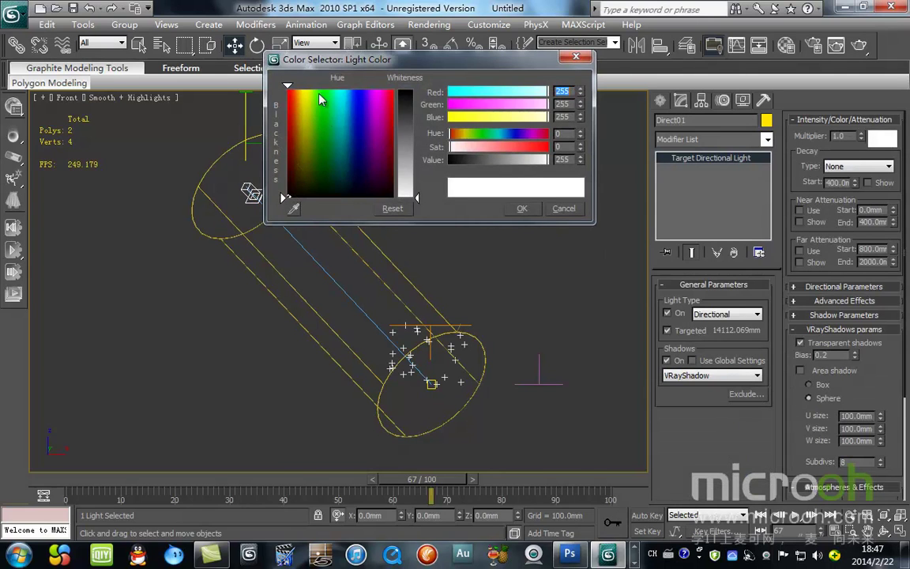
{"action": "left_click", "coordinate": [386, 92]}
{"action": "left_click_drag", "start_coordinate": [402, 195], "coordinate": [406, 108]}
{"action": "left_click", "coordinate": [524, 207]}
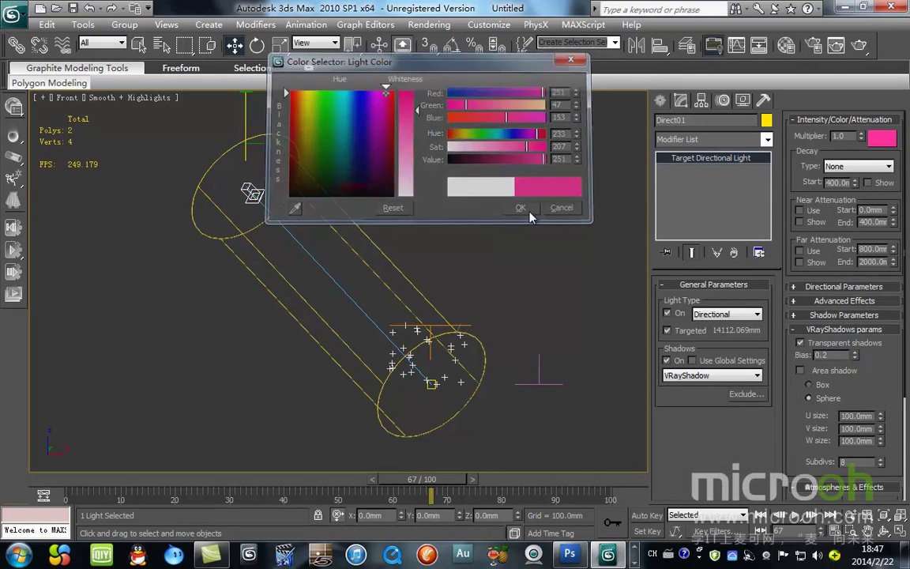
{"action": "key", "text": "c"}
{"action": "left_click", "coordinate": [858, 45]}
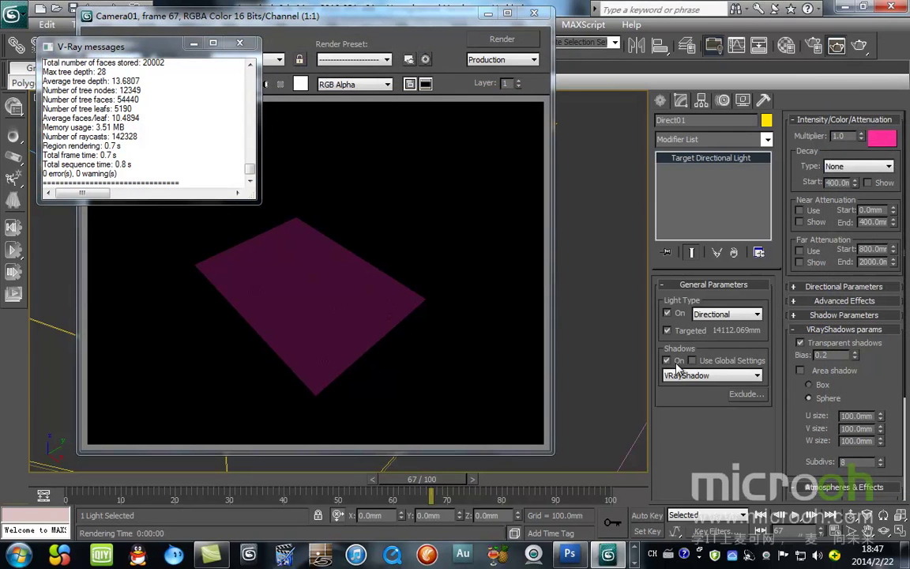
Turn off Direct01's shadows, re-render from Camera01, and examine the ripples in the enlarged render.
{"action": "left_click", "coordinate": [499, 39]}
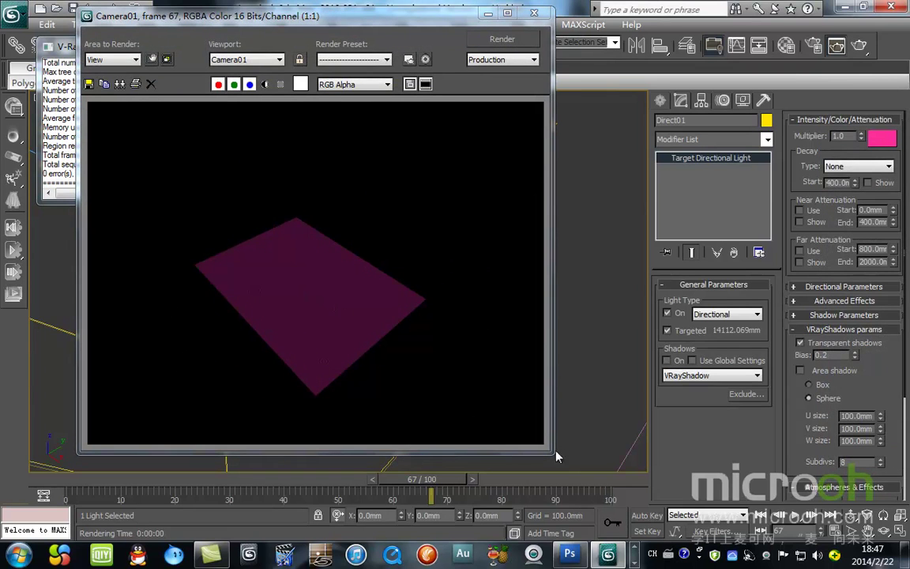
{"action": "left_click_drag", "start_coordinate": [552, 451], "coordinate": [631, 502]}
{"action": "scroll", "coordinate": [394, 349], "scroll_direction": "up", "scroll_amount": 2}
{"action": "middle_click_drag", "start_coordinate": [394, 350], "coordinate": [663, 564]}
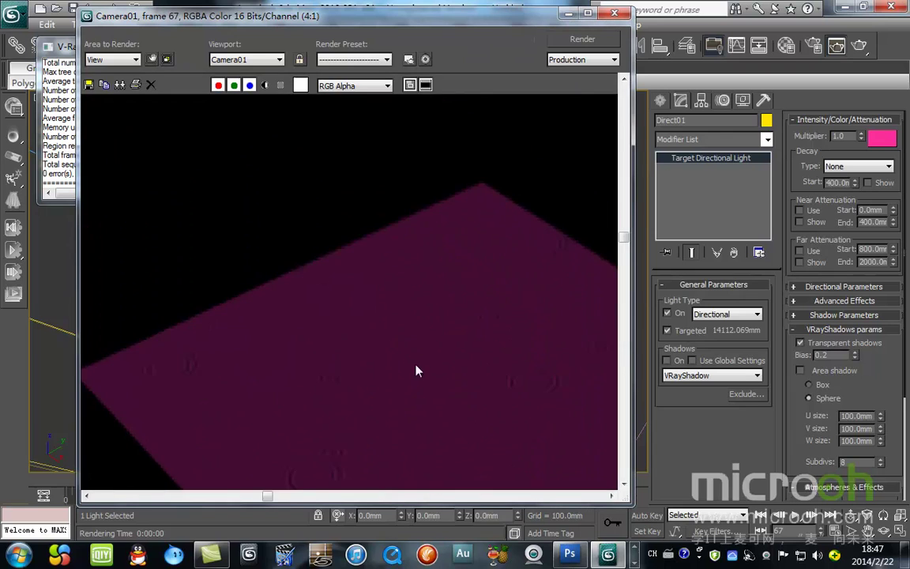
{"action": "middle_click_drag", "start_coordinate": [416, 371], "coordinate": [349, 181]}
{"action": "scroll", "coordinate": [312, 197], "scroll_direction": "down", "scroll_amount": 1}
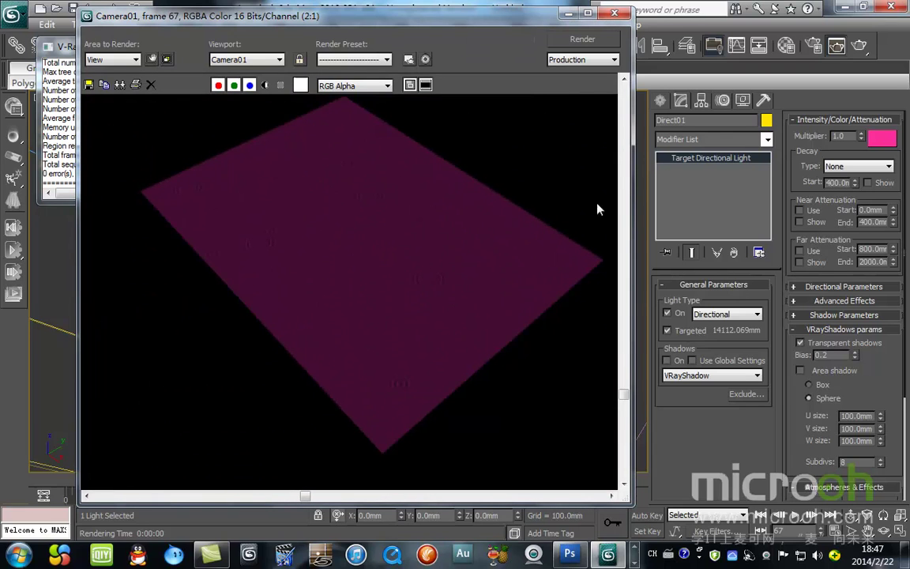
Change Direct01's light color to orange, re-render frame 67 from Camera01, and deselect the light.
{"action": "left_click", "coordinate": [894, 139]}
{"action": "left_click", "coordinate": [350, 94]}
{"action": "left_click_drag", "start_coordinate": [416, 95], "coordinate": [420, 162]}
{"action": "left_click_drag", "start_coordinate": [329, 103], "coordinate": [297, 98]}
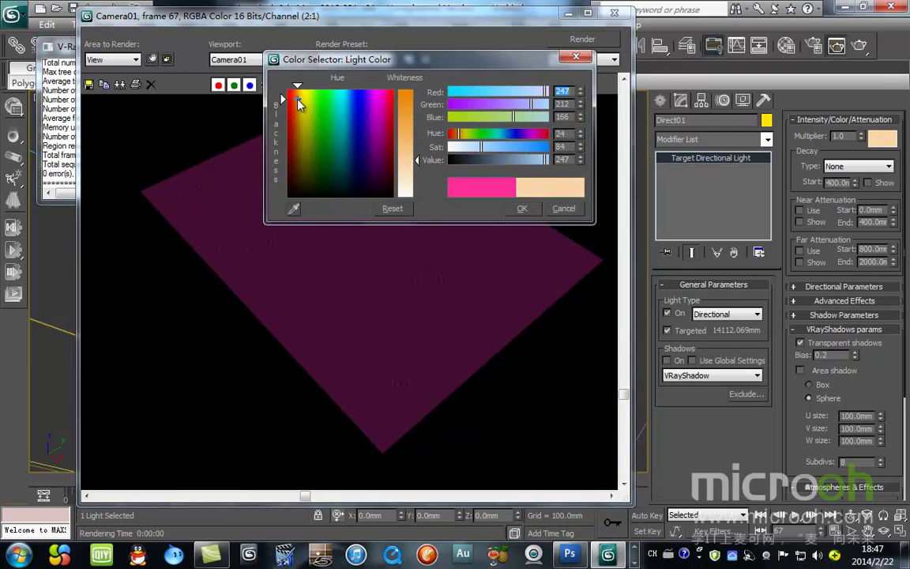
{"action": "left_click", "coordinate": [522, 208]}
{"action": "left_click", "coordinate": [584, 39]}
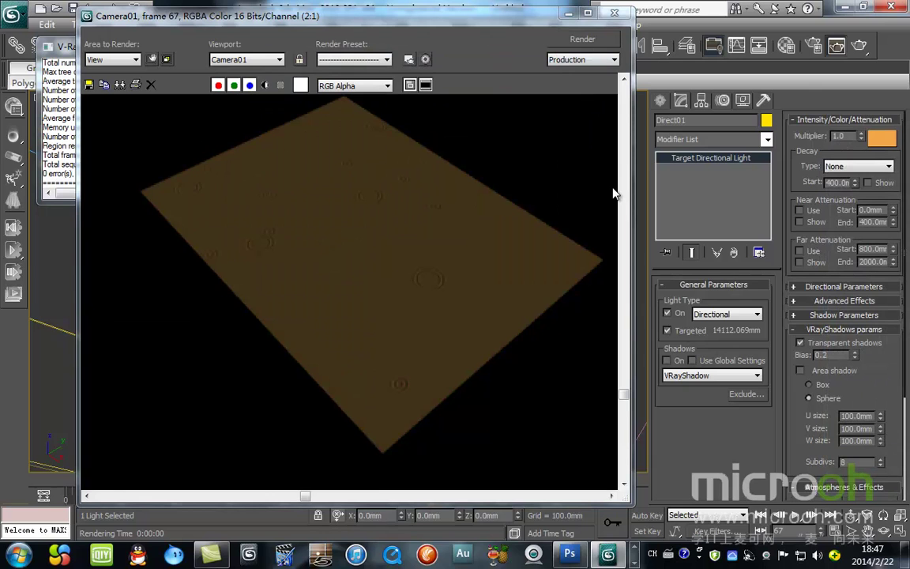
{"action": "left_click", "coordinate": [579, 14]}
{"action": "left_click", "coordinate": [508, 256]}
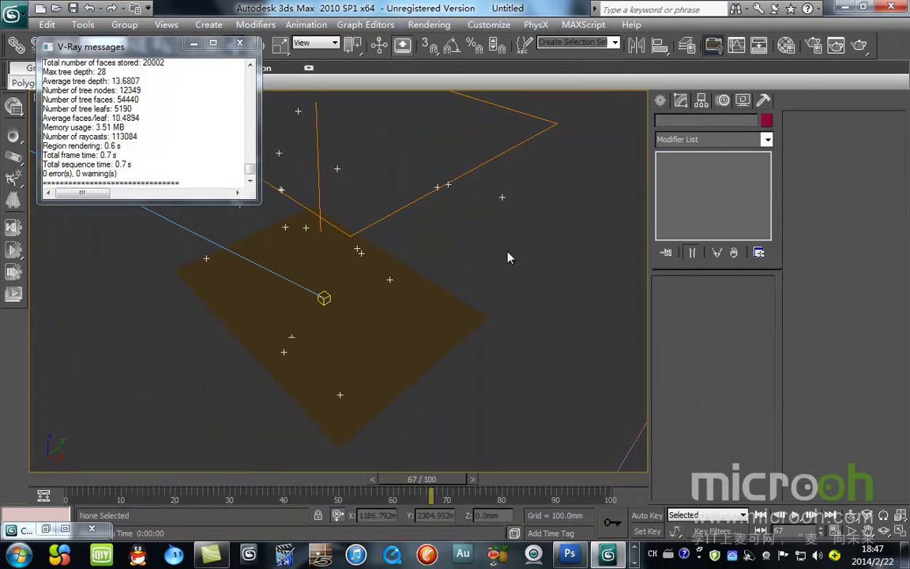
Set Blizzard01's particle quantity rate to 100 and render frame 67 from Camera01.
{"action": "left_click", "coordinate": [424, 197]}
{"action": "left_click", "coordinate": [684, 169]}
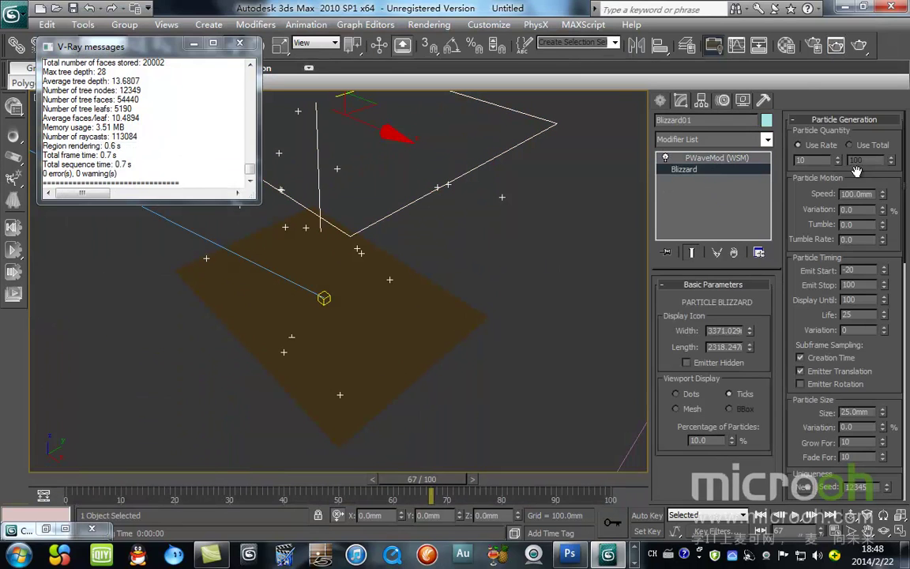
{"action": "type", "text": "0"}
{"action": "key", "text": "Return"}
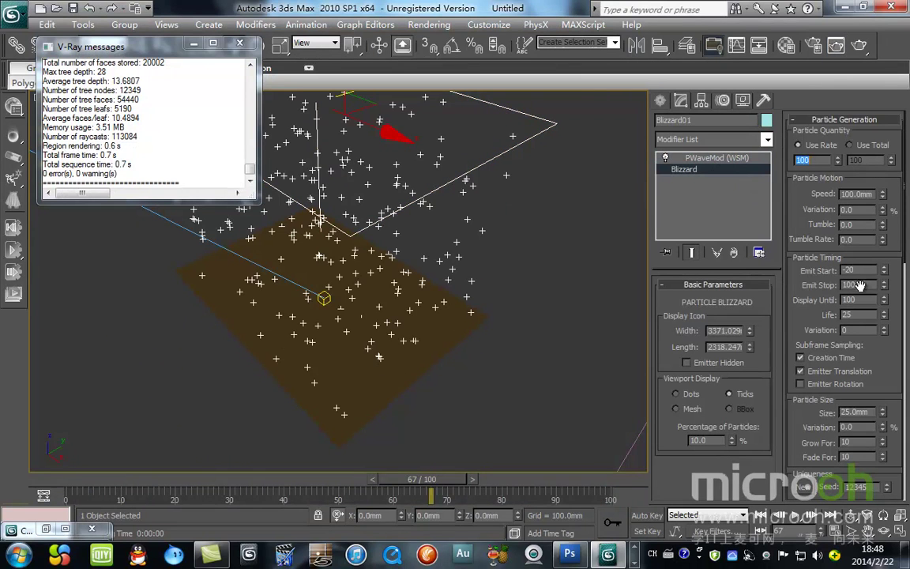
{"action": "left_click", "coordinate": [861, 43]}
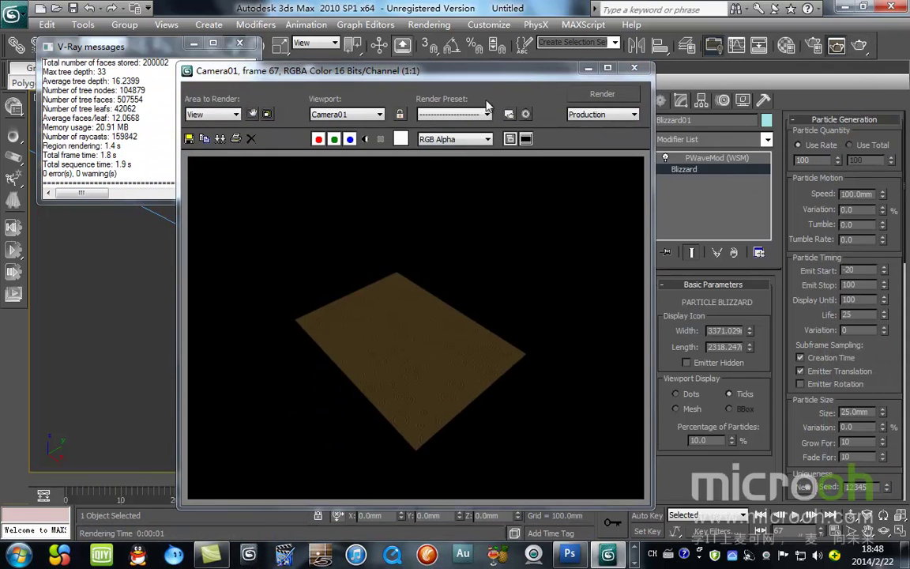
Examine the denser ripples on the plane in the enlarged render and close the render window.
{"action": "double_click", "coordinate": [442, 72]}
{"action": "scroll", "coordinate": [442, 331], "scroll_direction": "up", "scroll_amount": 1}
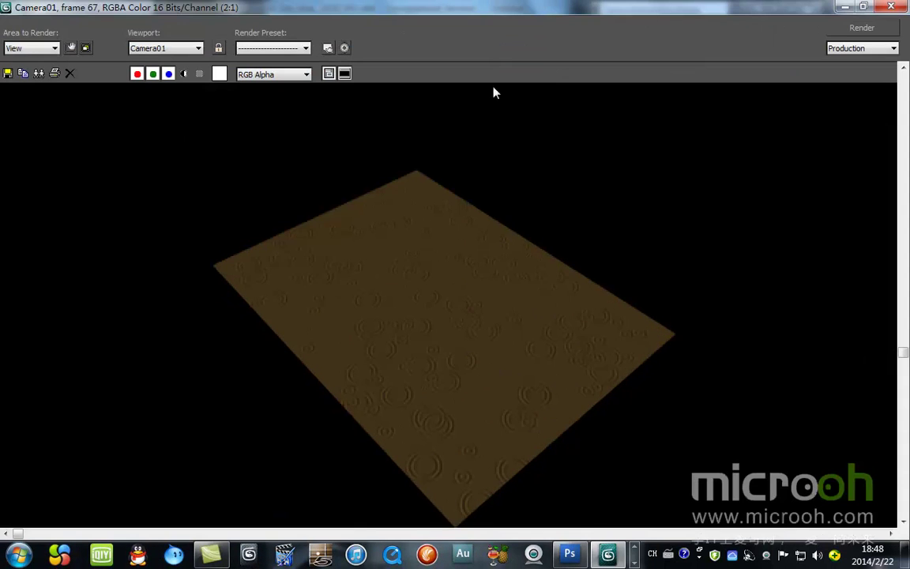
{"action": "double_click", "coordinate": [395, 6]}
{"action": "left_click", "coordinate": [633, 75]}
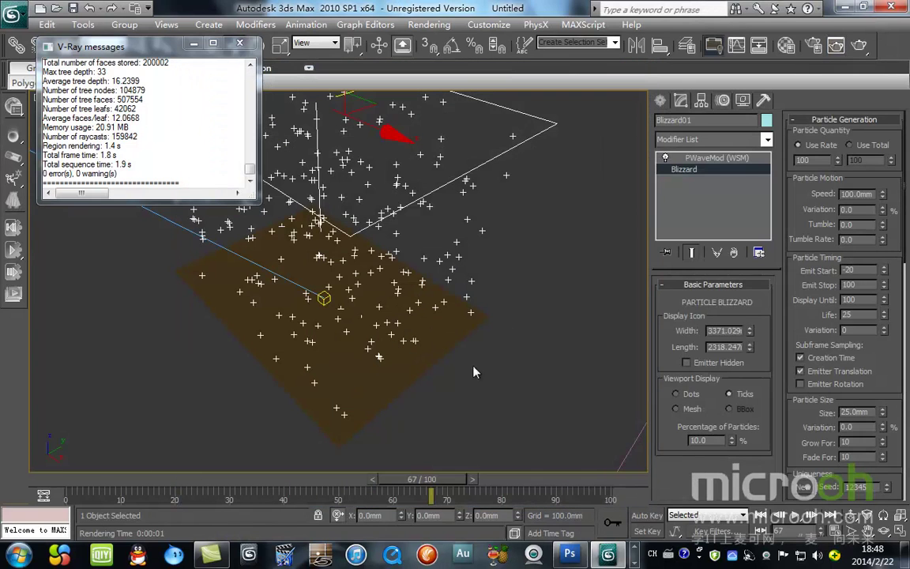
Make Blizzard01 visible to the camera in its object properties and render frame 61 from Camera01.
{"action": "left_click", "coordinate": [475, 371]}
{"action": "left_click_drag", "start_coordinate": [418, 481], "coordinate": [391, 480]}
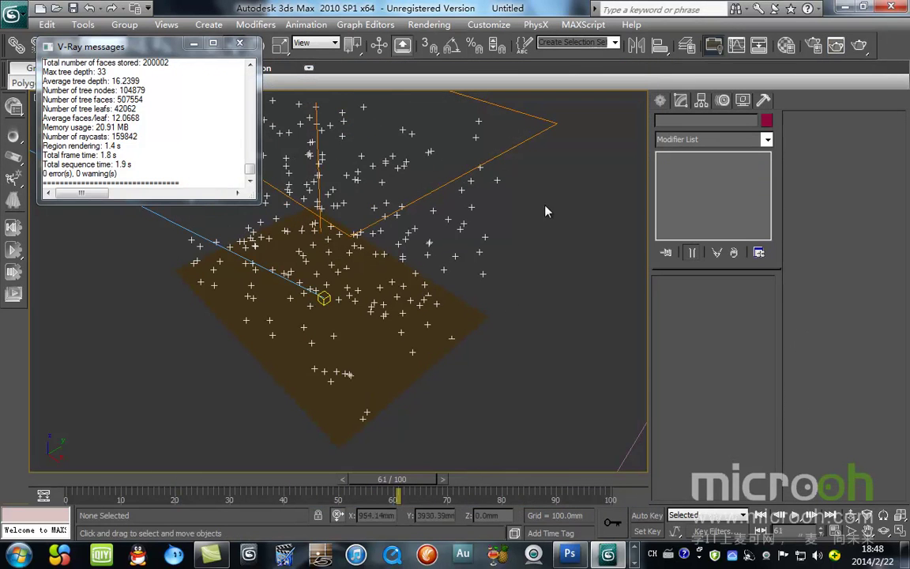
{"action": "left_click", "coordinate": [522, 142]}
{"action": "right_click", "coordinate": [522, 142]}
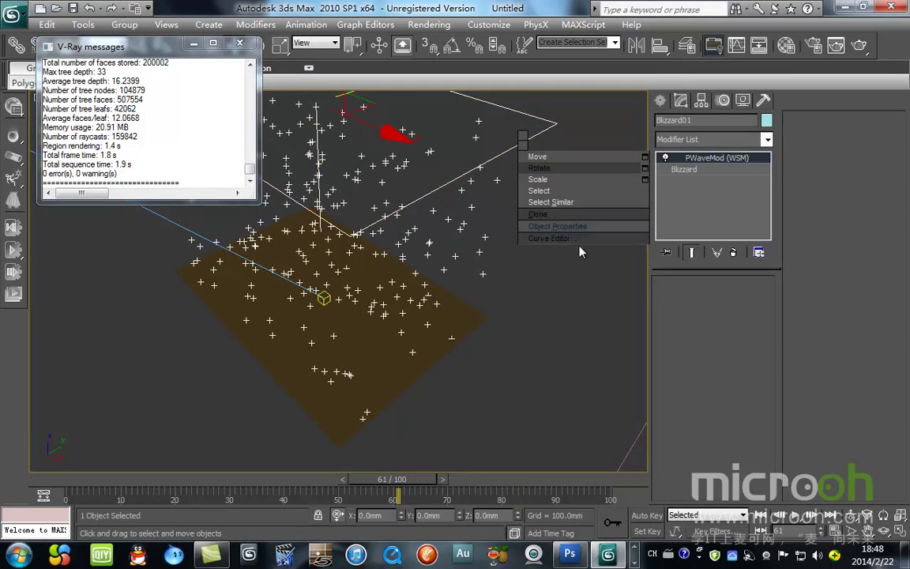
{"action": "left_click", "coordinate": [553, 226]}
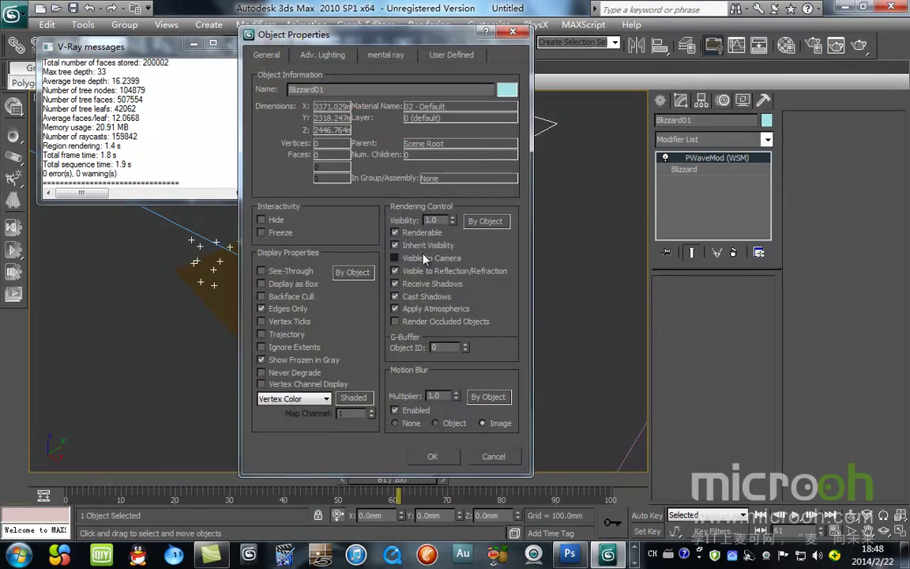
{"action": "left_click", "coordinate": [440, 460]}
{"action": "left_click", "coordinate": [860, 45]}
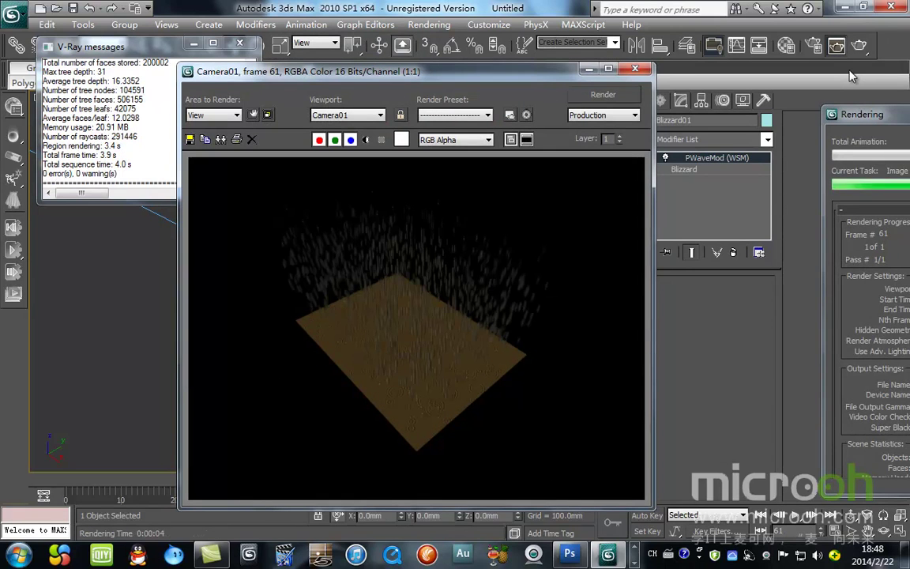
Examine the rain streaks over the plane in the enlarged frame 61 render and put the render window away.
{"action": "scroll", "coordinate": [429, 349], "scroll_direction": "up", "scroll_amount": 1}
{"action": "middle_click_drag", "start_coordinate": [429, 349], "coordinate": [632, 505]}
{"action": "middle_click_drag", "start_coordinate": [523, 372], "coordinate": [348, 213]}
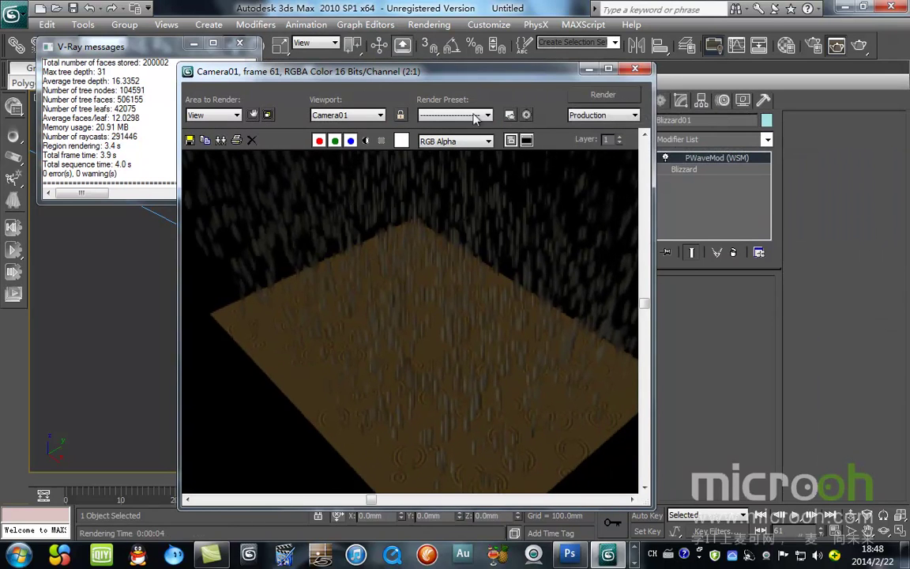
{"action": "left_click_drag", "start_coordinate": [509, 79], "coordinate": [457, 193]}
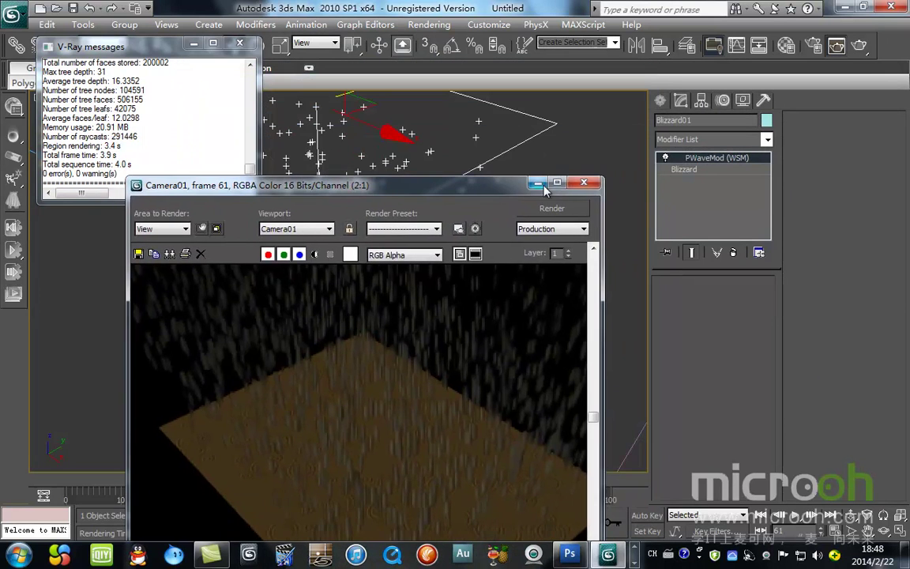
{"action": "left_click", "coordinate": [542, 184]}
Change Direct01's light color to near-white with hue 24, saturation 11 and value 254, and re-render frame 61 from Camera01.
{"action": "key", "text": "f"}
{"action": "left_click", "coordinate": [537, 315]}
{"action": "scroll", "coordinate": [400, 388], "scroll_direction": "down", "scroll_amount": 6}
{"action": "middle_click_drag", "start_coordinate": [400, 392], "coordinate": [481, 433]}
{"action": "left_click", "coordinate": [315, 223]}
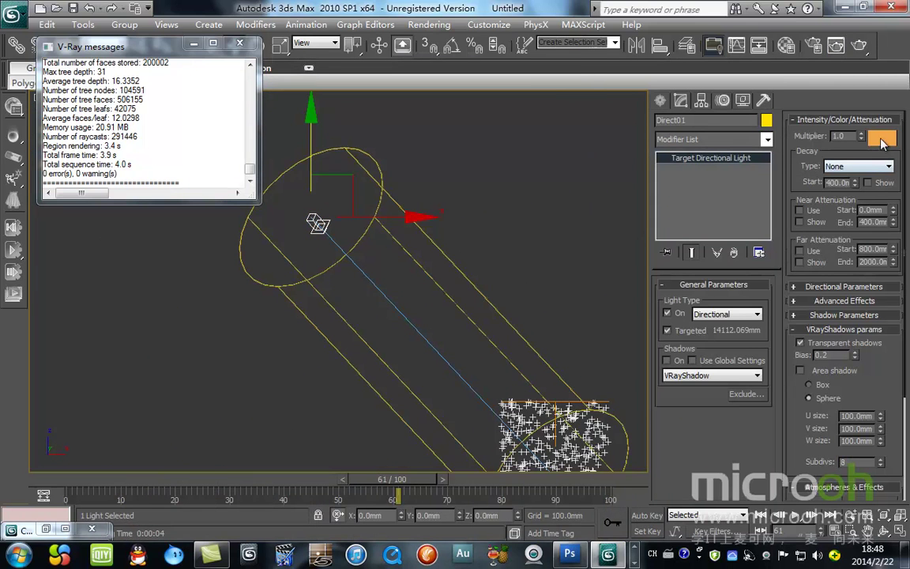
{"action": "left_click", "coordinate": [880, 138]}
{"action": "left_click_drag", "start_coordinate": [412, 128], "coordinate": [415, 193]}
{"action": "left_click", "coordinate": [535, 214]}
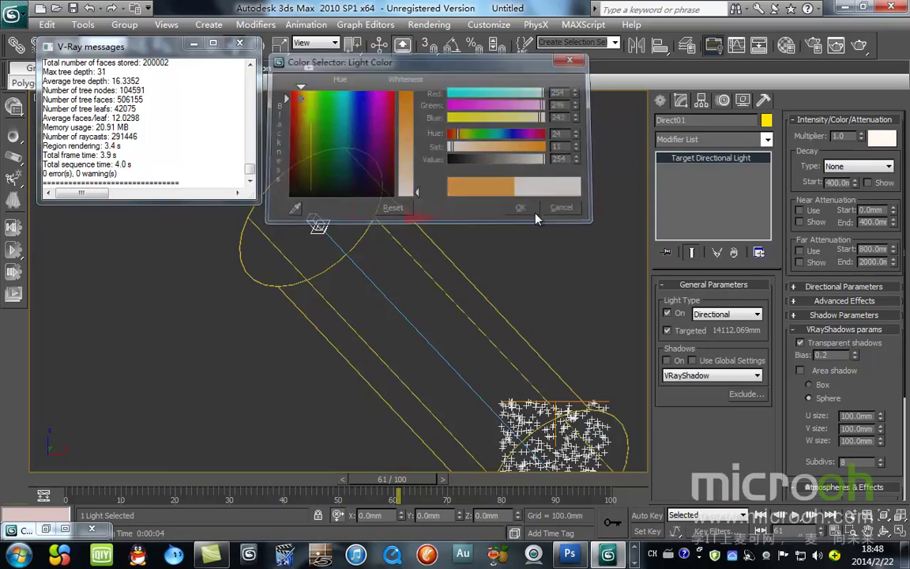
{"action": "key", "text": "p"}
{"action": "left_click", "coordinate": [859, 45]}
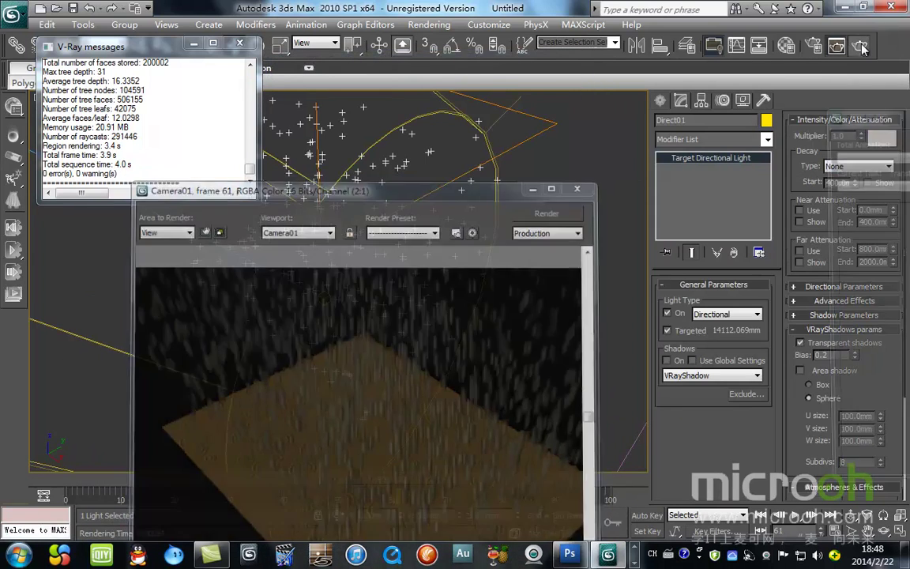
{"action": "left_click_drag", "start_coordinate": [475, 193], "coordinate": [468, 41]}
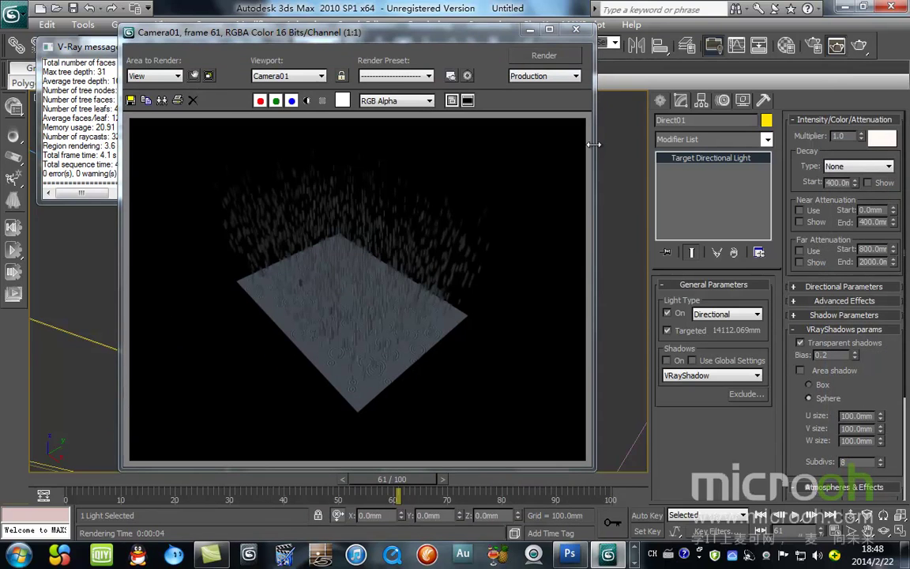
Inspect the falling streaks and the ripples up close in the frame 61 render.
{"action": "middle_click", "coordinate": [366, 390]}
{"action": "scroll", "coordinate": [447, 376], "scroll_direction": "up", "scroll_amount": 2}
{"action": "middle_click_drag", "start_coordinate": [447, 378], "coordinate": [209, 78]}
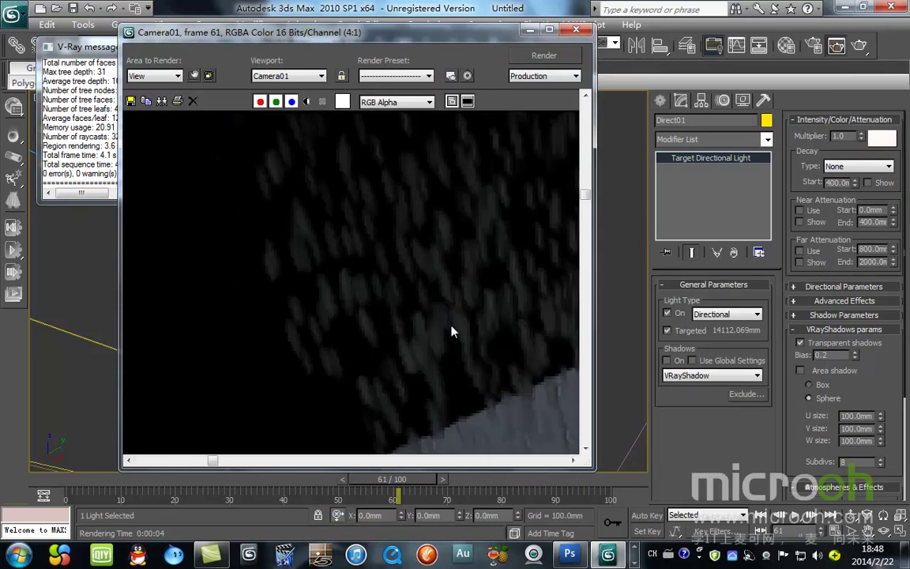
{"action": "scroll", "coordinate": [451, 331], "scroll_direction": "down", "scroll_amount": 1}
{"action": "middle_click_drag", "start_coordinate": [451, 331], "coordinate": [296, 135]}
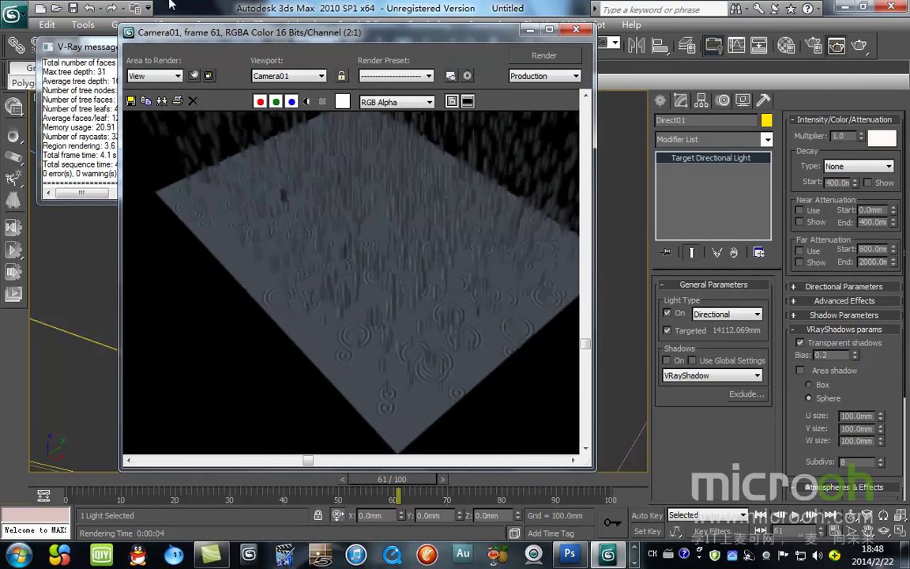
Move the animation to frame 94, close the render window, and deselect Direct01.
{"action": "left_click_drag", "start_coordinate": [410, 484], "coordinate": [582, 494]}
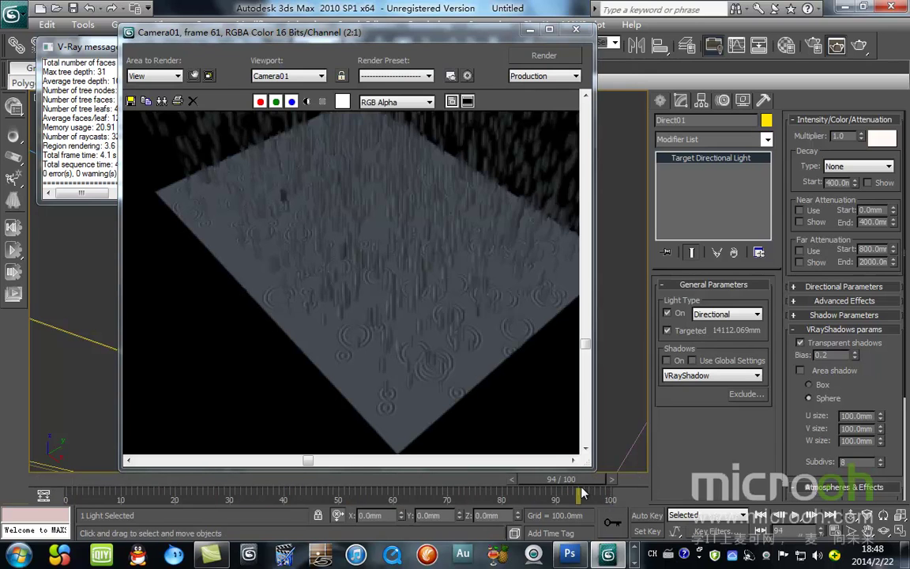
{"action": "left_click", "coordinate": [574, 30]}
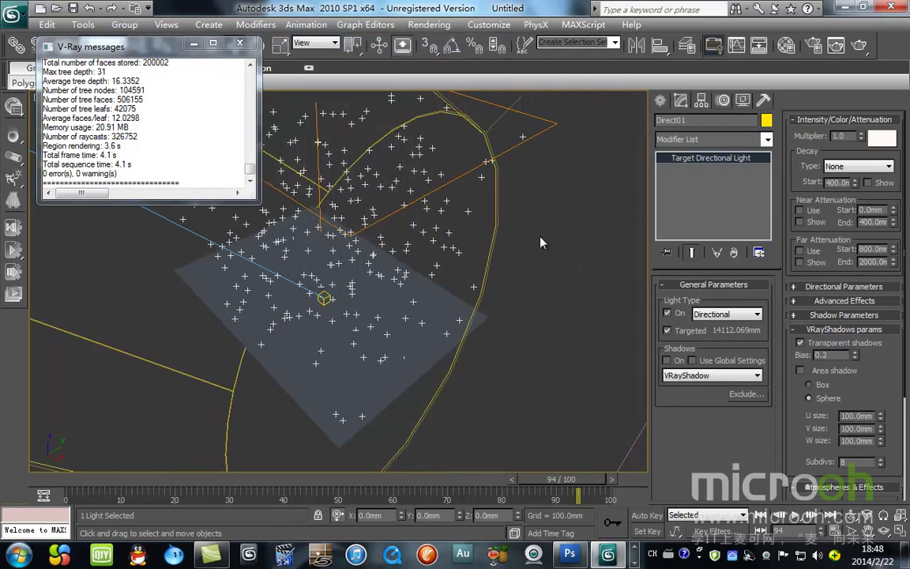
{"action": "left_click", "coordinate": [553, 266]}
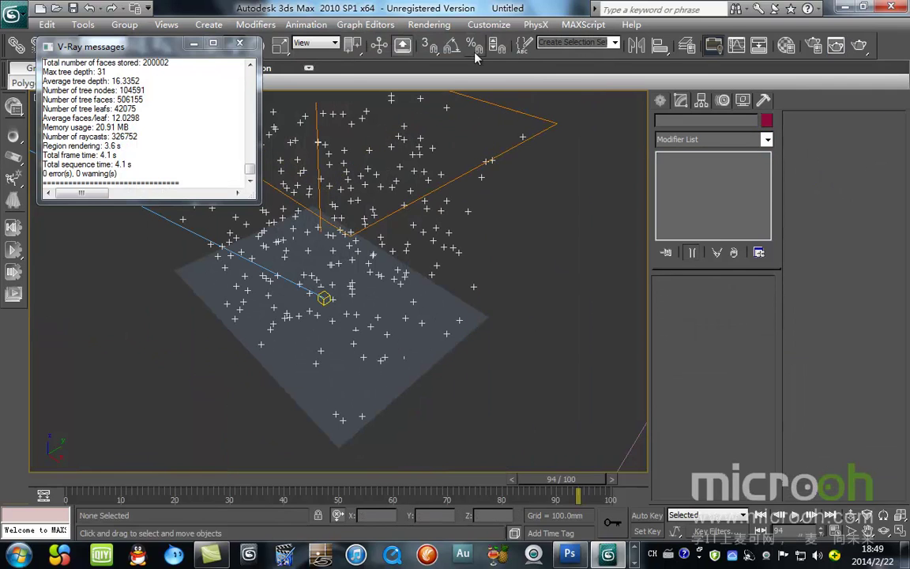
Turn on V-Ray indirect illumination in the render setup.
{"action": "left_click", "coordinate": [430, 25]}
{"action": "left_click", "coordinate": [482, 73]}
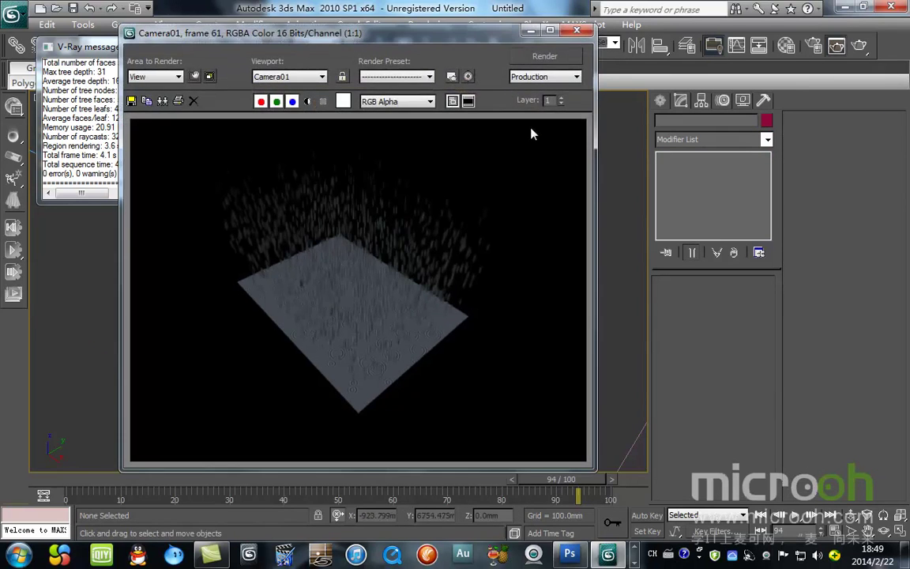
{"action": "left_click", "coordinate": [574, 30]}
{"action": "left_click", "coordinate": [450, 26]}
{"action": "left_click", "coordinate": [482, 55]}
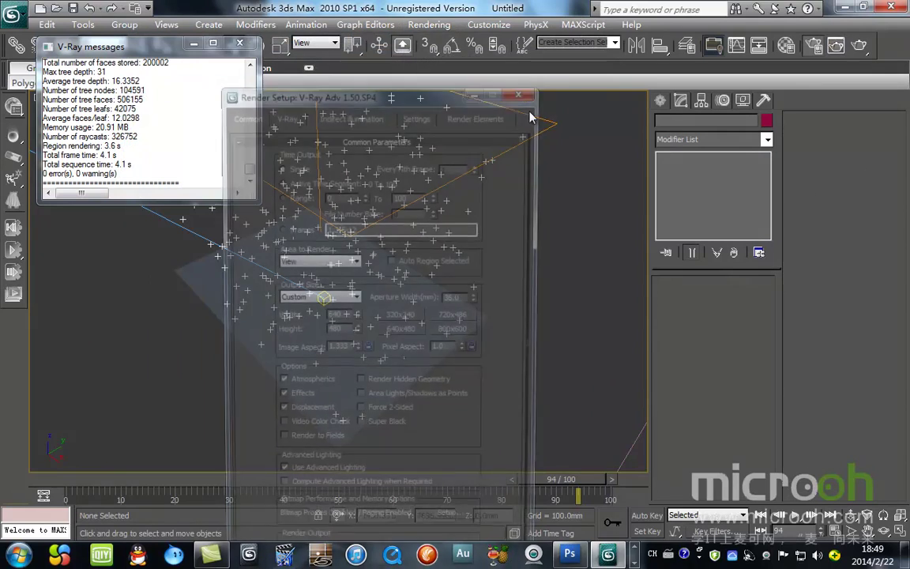
{"action": "left_click_drag", "start_coordinate": [408, 98], "coordinate": [551, 32]}
{"action": "left_click", "coordinate": [493, 48]}
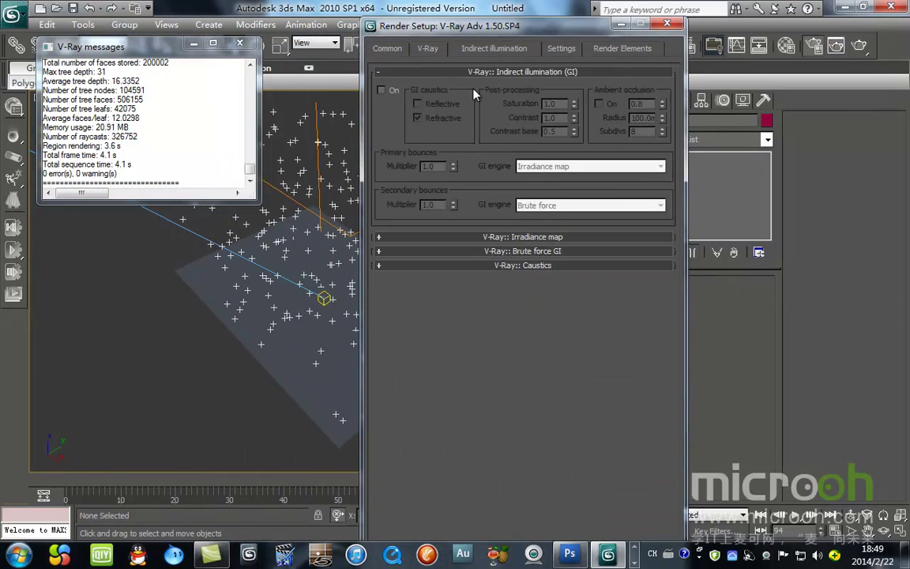
{"action": "left_click", "coordinate": [384, 88]}
Set the irradiance map to the Custom preset with min rate -4, max rate -4 and 20 HSph subdivs.
{"action": "left_click", "coordinate": [506, 237]}
{"action": "left_click", "coordinate": [555, 202]}
{"action": "left_click", "coordinate": [532, 224]}
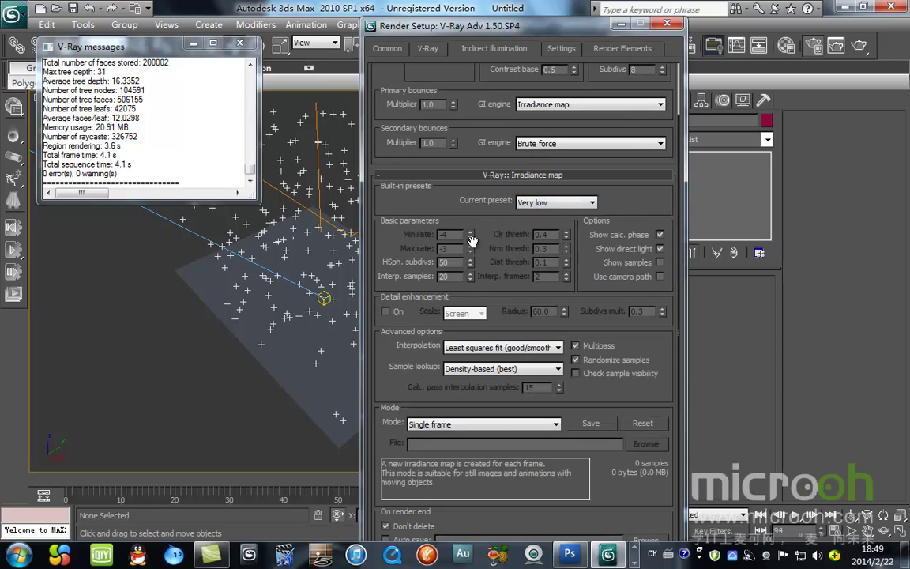
{"action": "left_click", "coordinate": [575, 205]}
{"action": "left_click", "coordinate": [545, 213]}
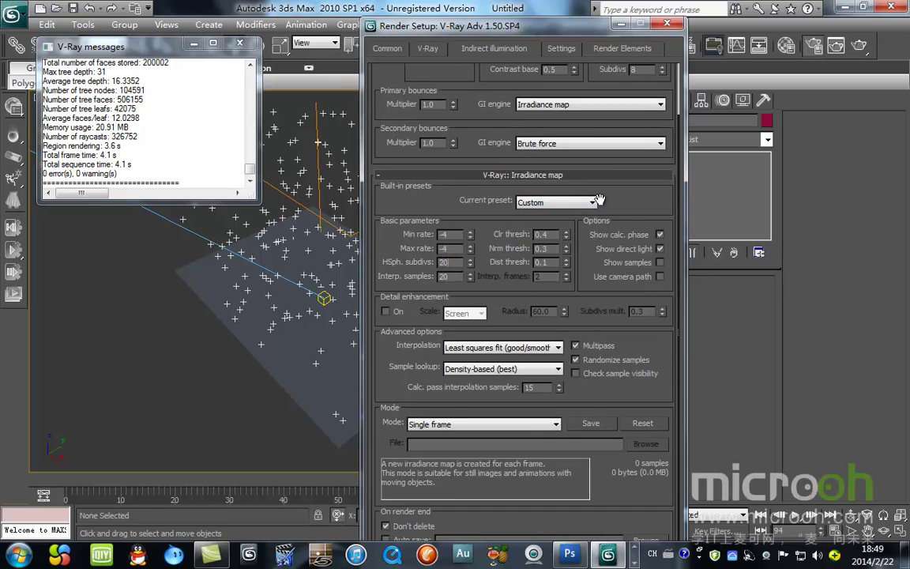
Set the V-Ray image sampler to Fixed with the antialiasing filter off, and expand the global switches.
{"action": "left_click", "coordinate": [420, 52]}
{"action": "left_click", "coordinate": [433, 156]}
{"action": "left_click", "coordinate": [431, 167]}
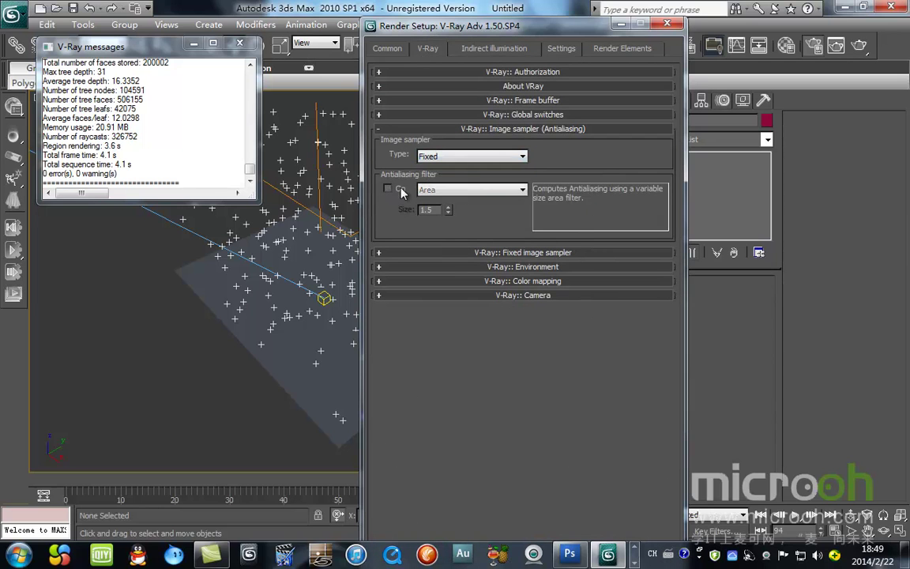
{"action": "left_click", "coordinate": [498, 114]}
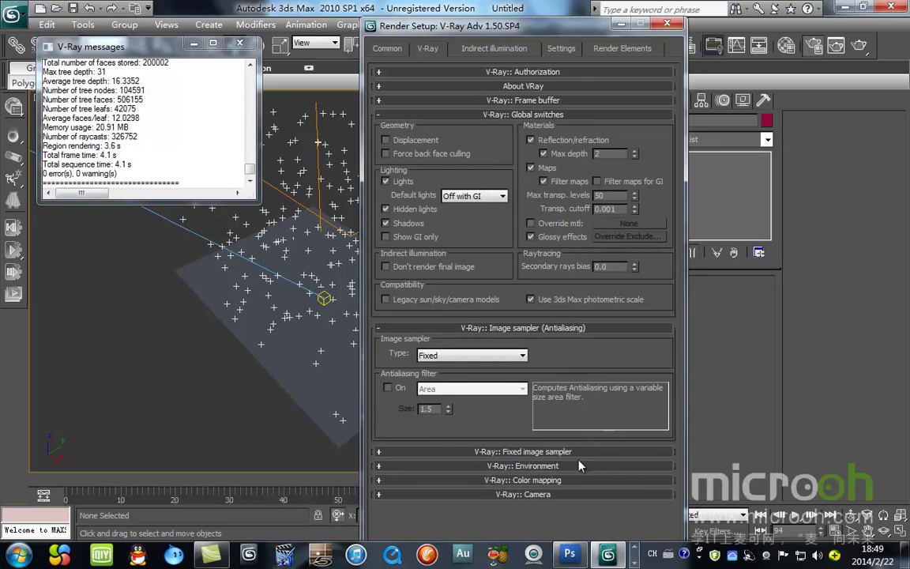
Check the common output parameters and render frame 94 from Camera01.
{"action": "left_click", "coordinate": [386, 49]}
{"action": "scroll", "coordinate": [474, 237], "scroll_direction": "down", "scroll_amount": 2}
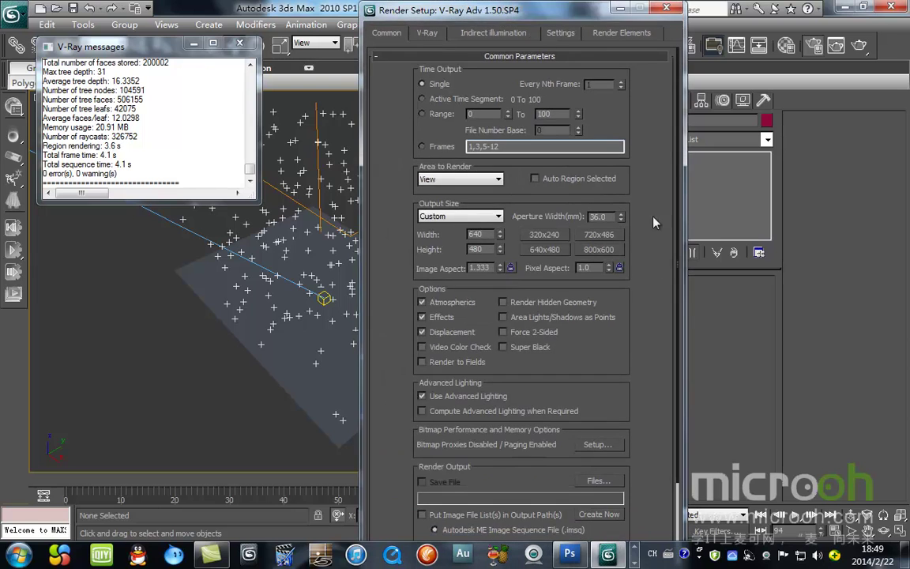
{"action": "left_click", "coordinate": [837, 46]}
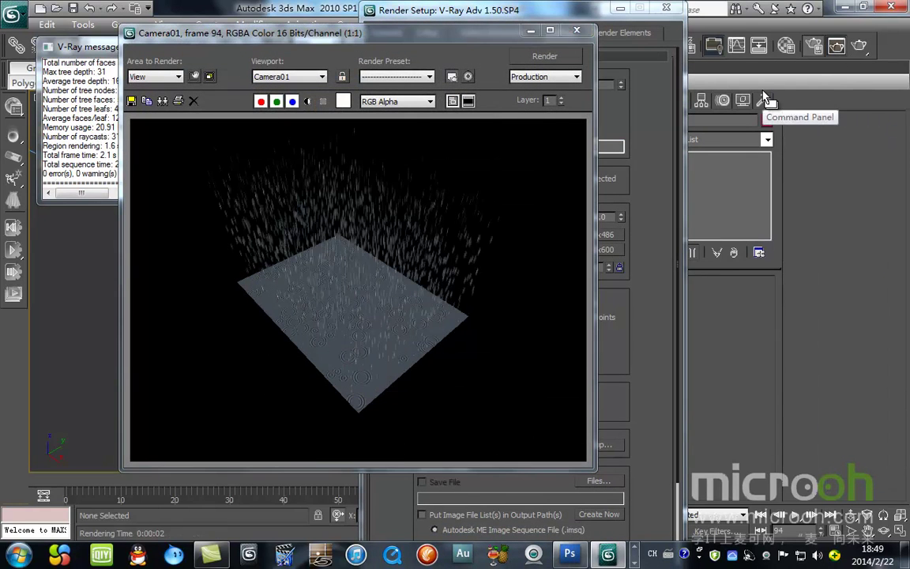
Review the V-Ray indirect illumination and global switch settings beside the frame 94 render, and put both windows away.
{"action": "left_click_drag", "start_coordinate": [504, 45], "coordinate": [406, 29]}
{"action": "left_click_drag", "start_coordinate": [555, 14], "coordinate": [717, 14]}
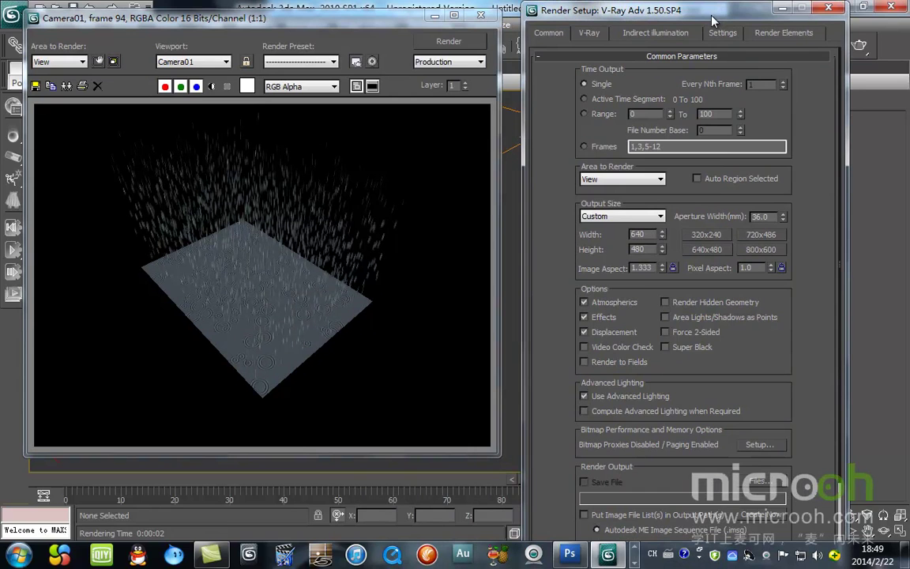
{"action": "left_click", "coordinate": [666, 34]}
{"action": "left_click_drag", "start_coordinate": [665, 192], "coordinate": [661, 294]}
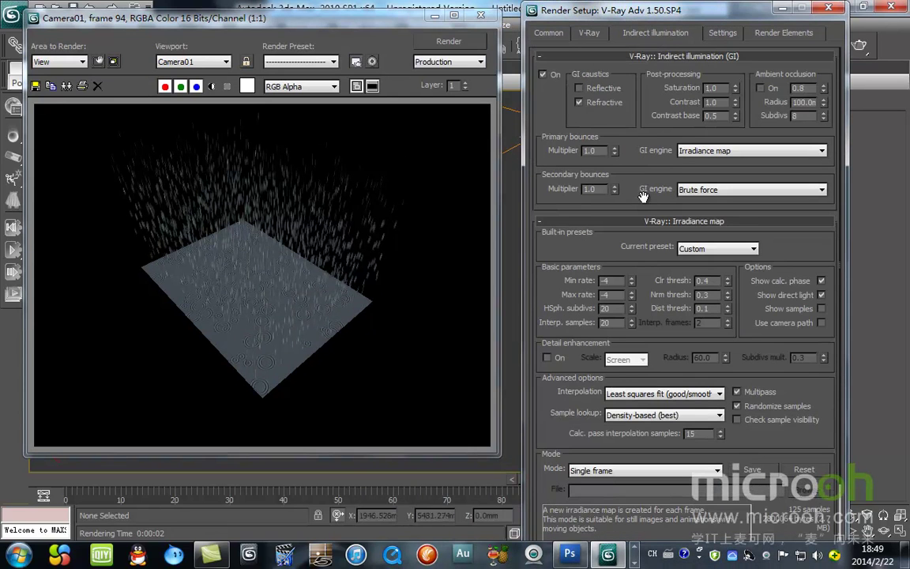
{"action": "left_click_drag", "start_coordinate": [575, 163], "coordinate": [574, 80]}
{"action": "left_click", "coordinate": [591, 34]}
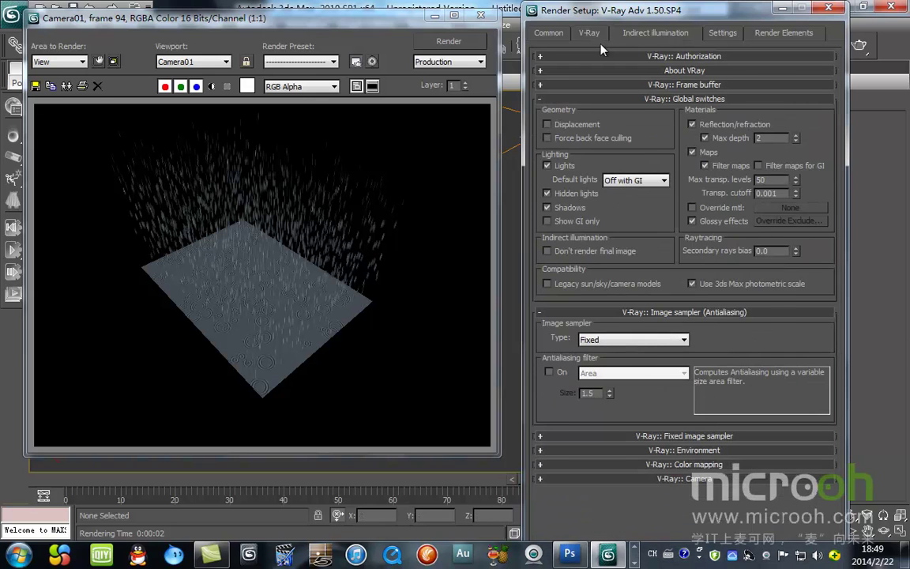
{"action": "left_click", "coordinate": [483, 16]}
{"action": "left_click", "coordinate": [780, 9]}
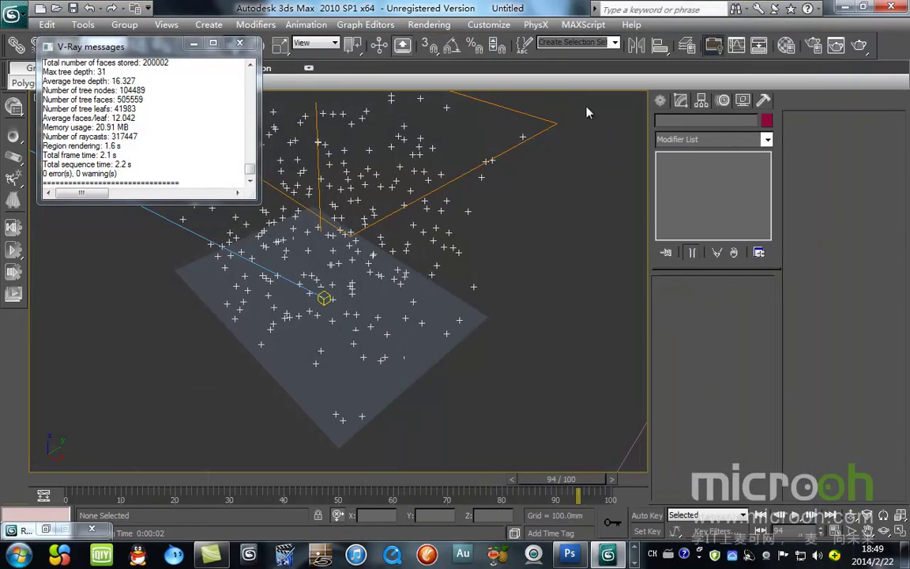
Select Direct01 in the front view, turn the light off, and re-render frame 94 from Camera01.
{"action": "key", "text": "f"}
{"action": "key", "text": "z"}
{"action": "scroll", "coordinate": [448, 360], "scroll_direction": "down", "scroll_amount": 3}
{"action": "middle_click_drag", "start_coordinate": [274, 215], "coordinate": [553, 379]}
{"action": "left_click_drag", "start_coordinate": [593, 366], "coordinate": [479, 433]}
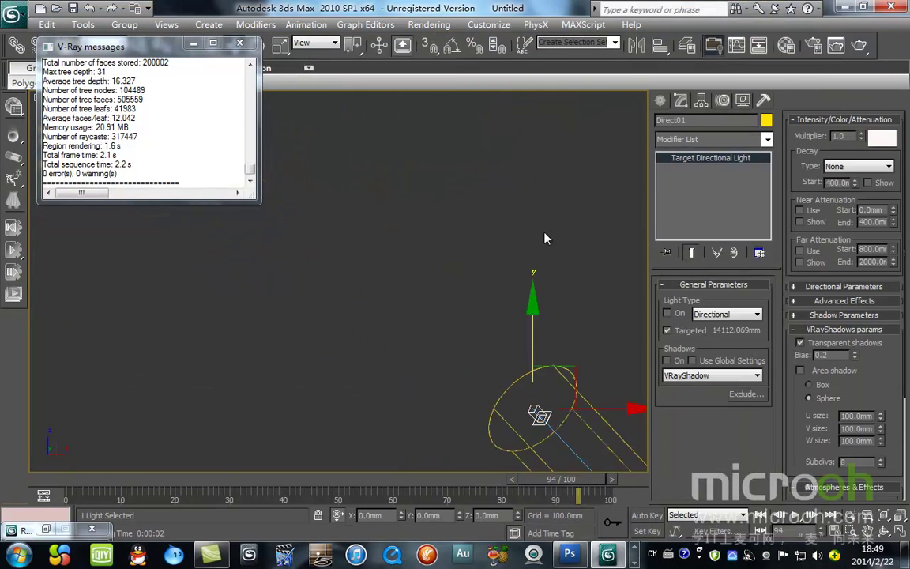
{"action": "key", "text": "shift+4"}
{"action": "left_click", "coordinate": [852, 49]}
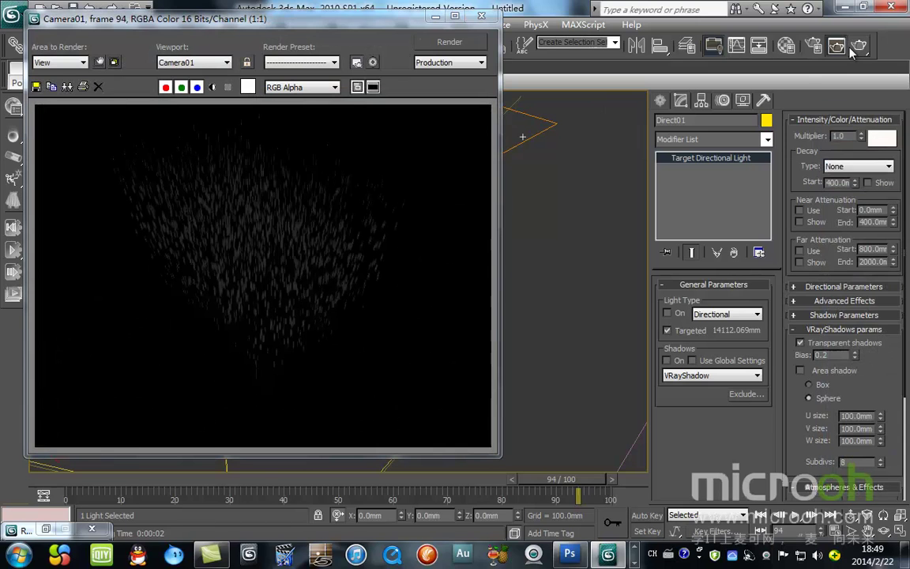
Put away the frame 94 render and examine the rain emitter, ground plane and lights in an orbited view.
{"action": "left_click_drag", "start_coordinate": [395, 30], "coordinate": [539, 75]}
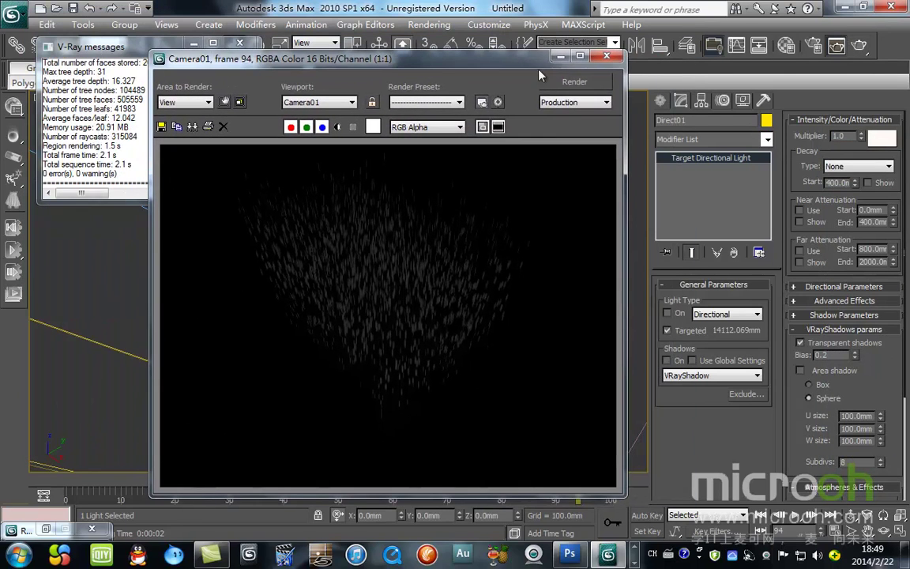
{"action": "left_click", "coordinate": [606, 58]}
{"action": "key", "text": "t"}
{"action": "left_click", "coordinate": [446, 375]}
{"action": "scroll", "coordinate": [395, 207], "scroll_direction": "up", "scroll_amount": 4}
{"action": "middle_click_drag", "start_coordinate": [398, 176], "coordinate": [382, 392]}
{"action": "scroll", "coordinate": [382, 392], "scroll_direction": "down", "scroll_amount": 2}
{"action": "middle_click_drag", "start_coordinate": [412, 353], "coordinate": [485, 214], "text": "alt"}
{"action": "scroll", "coordinate": [485, 214], "scroll_direction": "down", "scroll_amount": 3}
{"action": "middle_click_drag", "start_coordinate": [443, 268], "coordinate": [403, 315]}
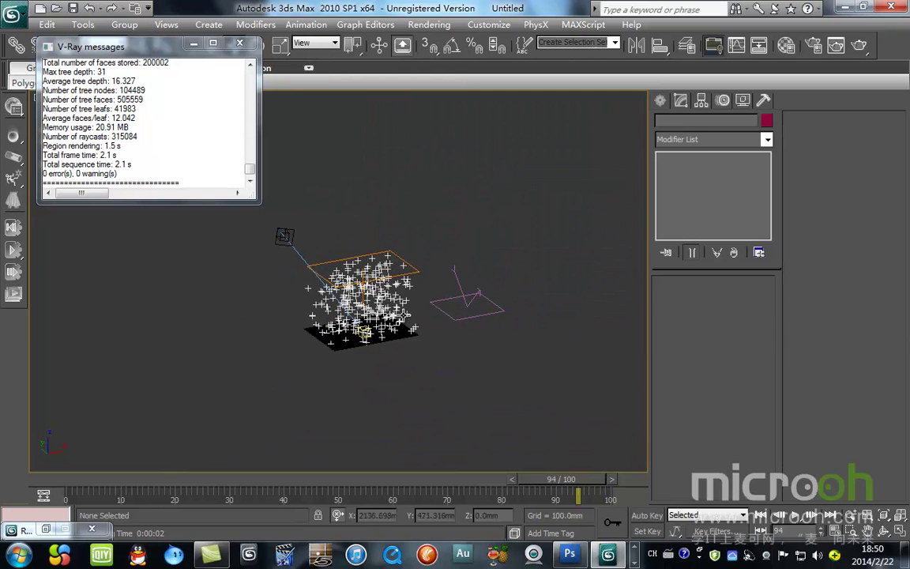
{"action": "scroll", "coordinate": [338, 327], "scroll_direction": "up", "scroll_amount": 4}
Reset to an empty scene without saving the rain setup, and close the V-Ray messages window.
{"action": "left_click_drag", "start_coordinate": [139, 47], "coordinate": [354, 207]}
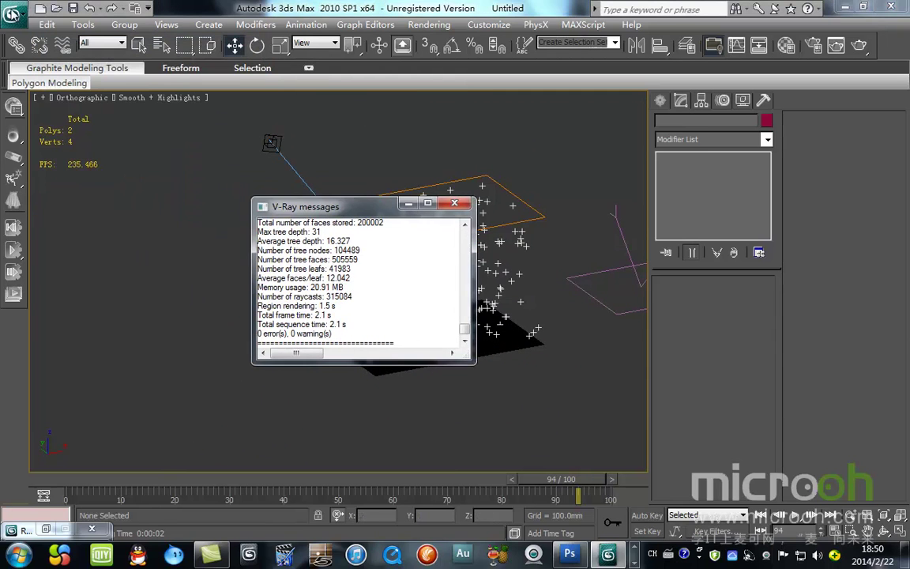
{"action": "left_click", "coordinate": [12, 14]}
{"action": "left_click", "coordinate": [42, 81]}
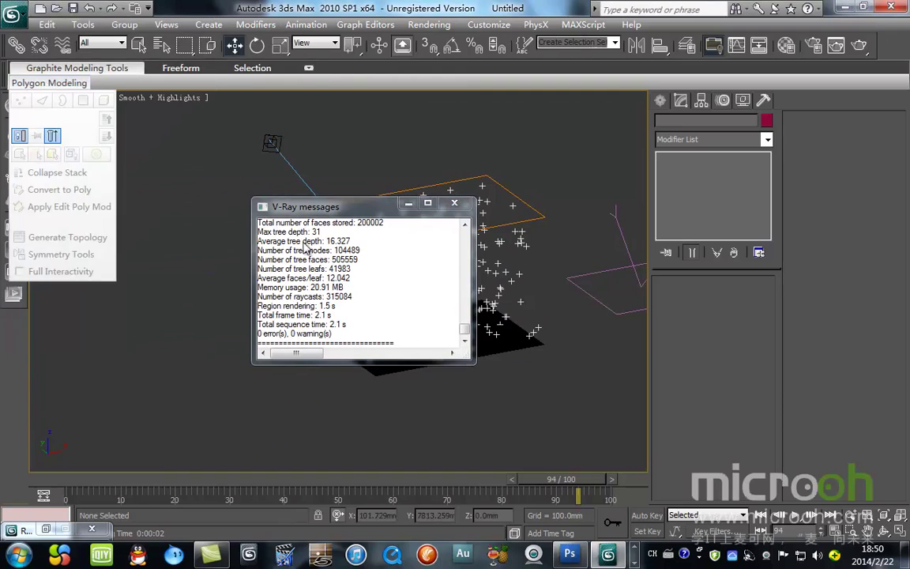
{"action": "left_click", "coordinate": [12, 14]}
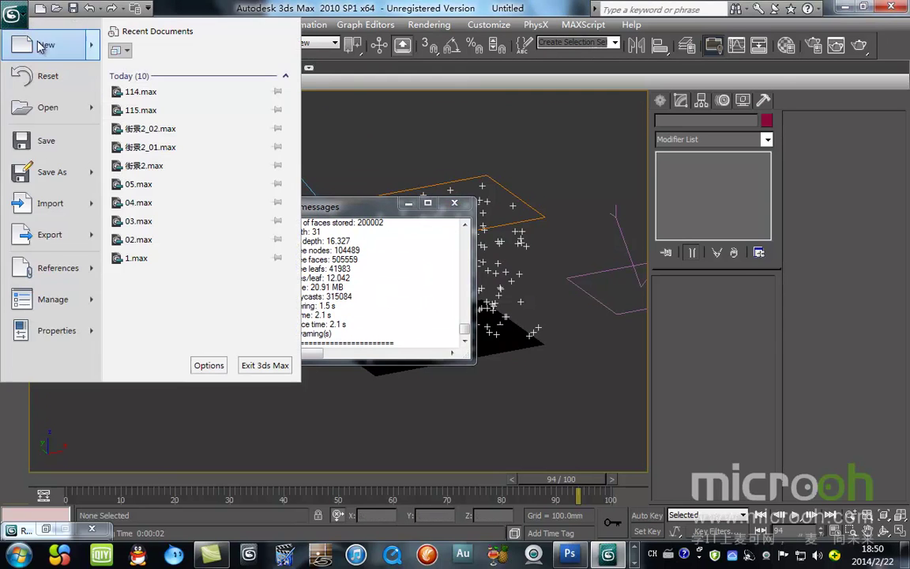
{"action": "left_click", "coordinate": [65, 79]}
{"action": "left_click", "coordinate": [466, 327]}
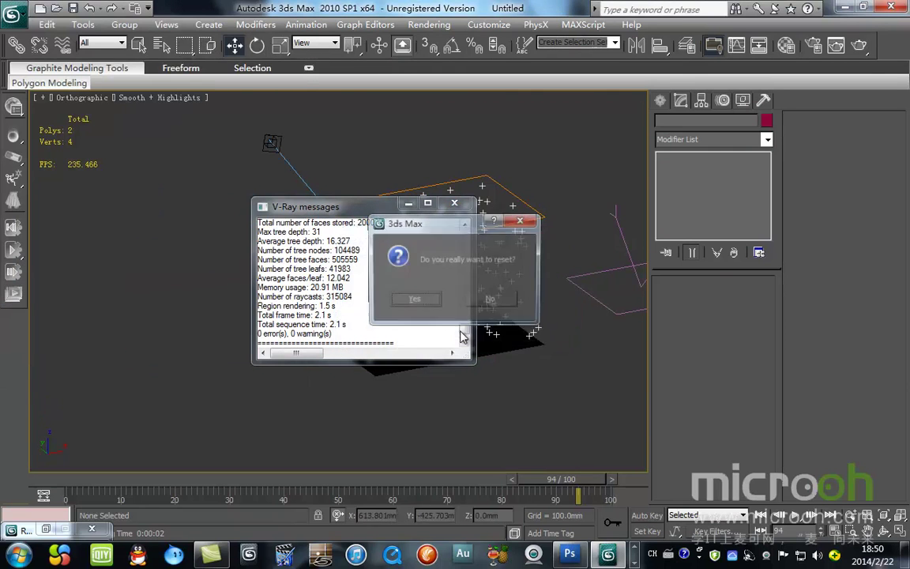
{"action": "left_click", "coordinate": [412, 301]}
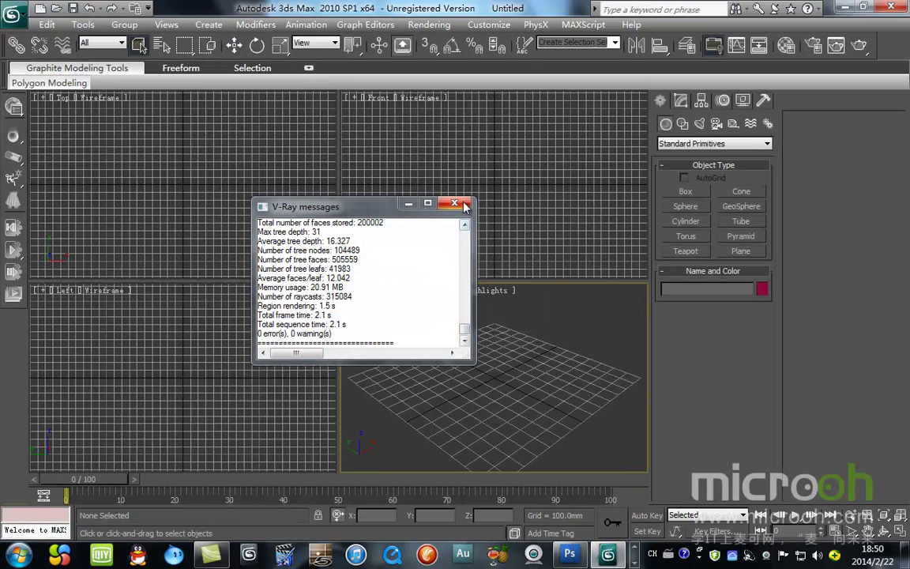
{"action": "left_click", "coordinate": [463, 205]}
{"action": "left_click", "coordinate": [426, 223]}
{"action": "left_click", "coordinate": [330, 236]}
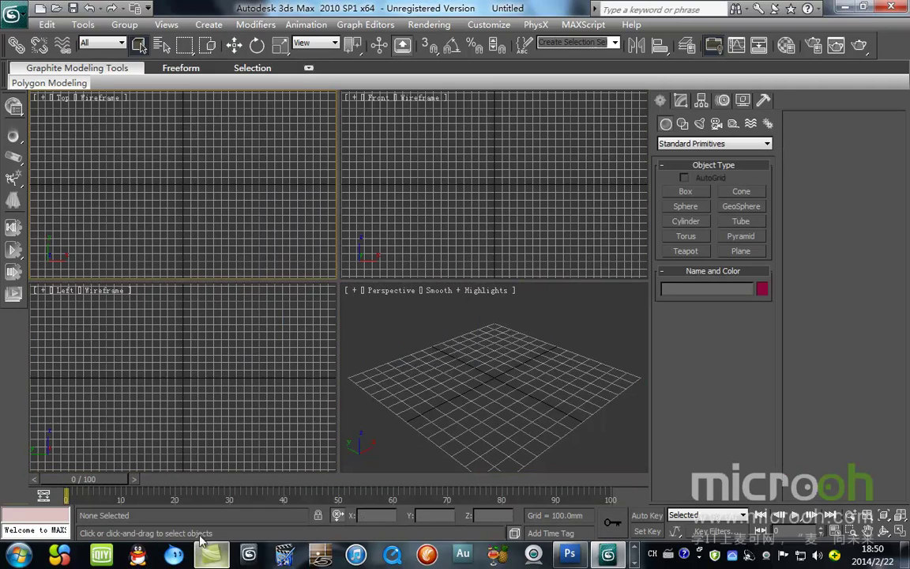
Start opening an existing 3ds Max scene file.
{"action": "left_click", "coordinate": [14, 15]}
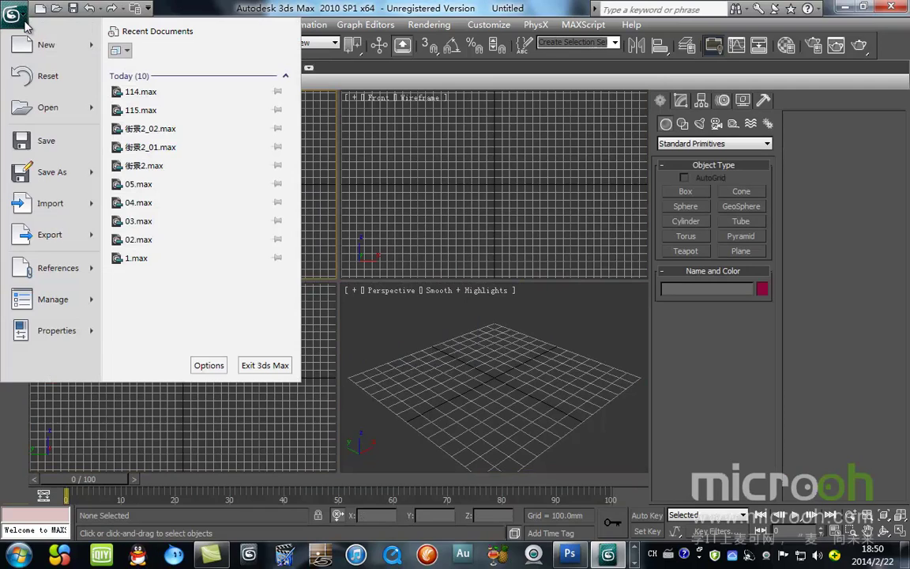
{"action": "left_click", "coordinate": [55, 106]}
{"action": "left_click", "coordinate": [166, 57]}
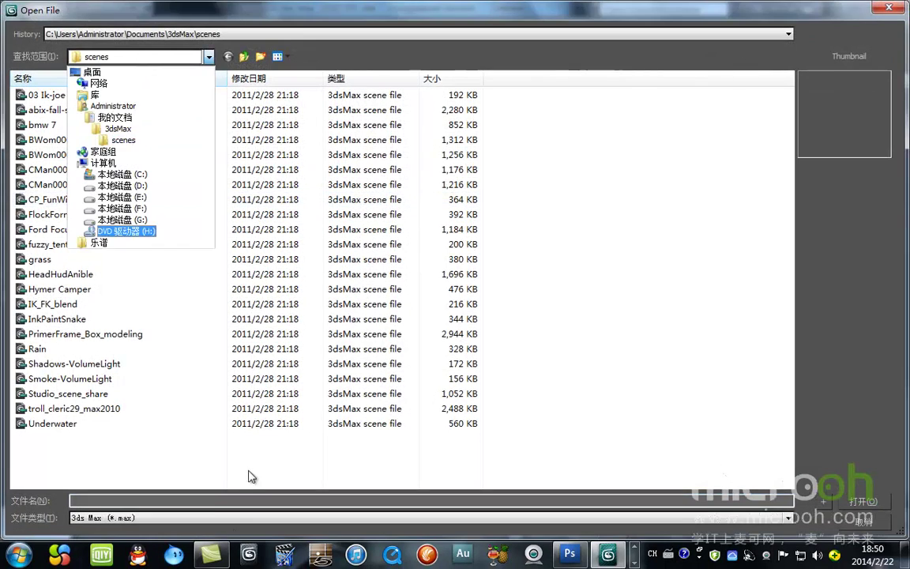
{"action": "left_click", "coordinate": [193, 459]}
{"action": "key", "text": "ctrl+v"}
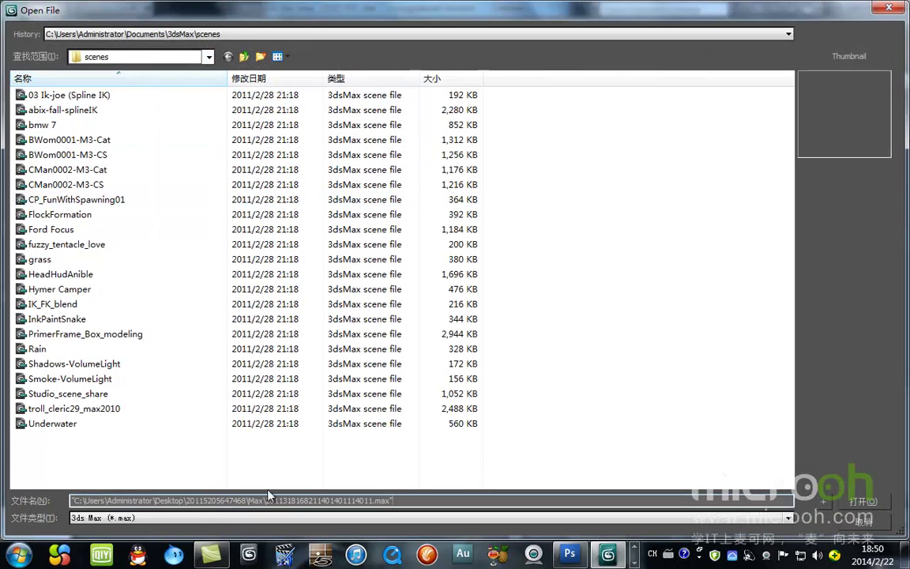
{"action": "left_click_drag", "start_coordinate": [422, 497], "coordinate": [4, 429]}
{"action": "key", "text": "Delete"}
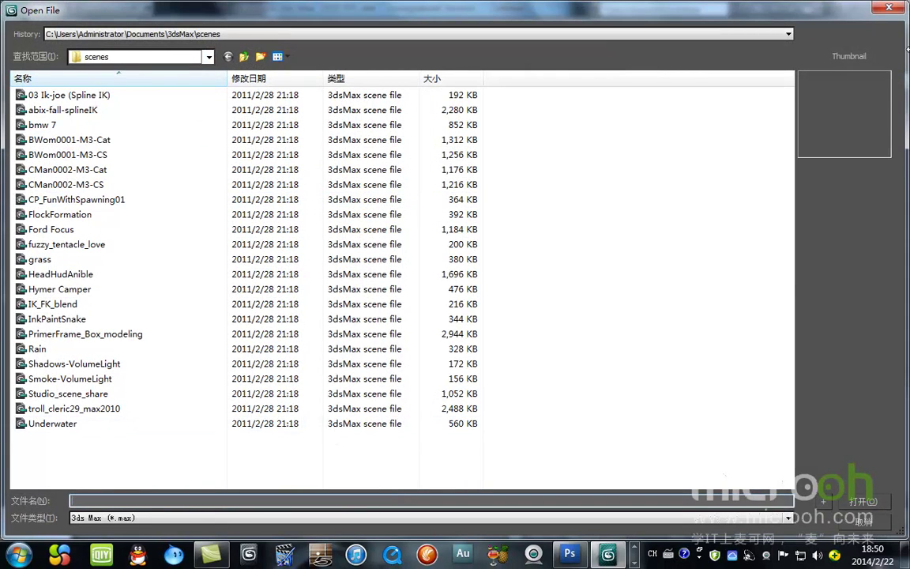
Browse to the desktop folder to find the scene file.
{"action": "left_click", "coordinate": [119, 56]}
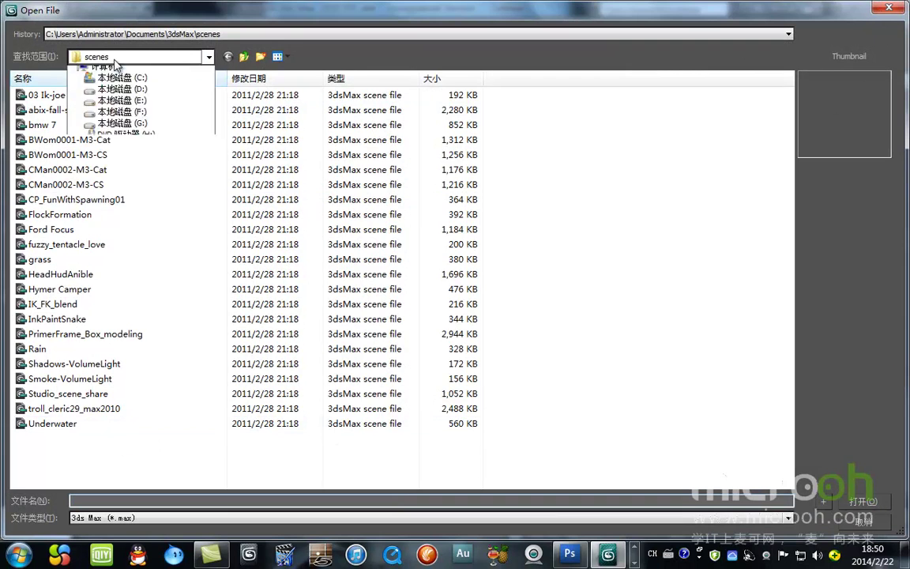
{"action": "left_click", "coordinate": [114, 67]}
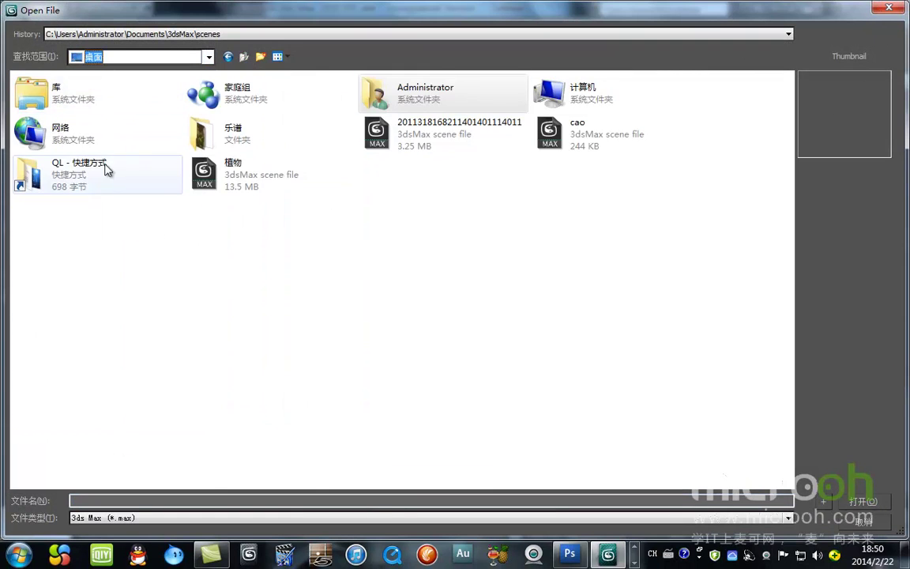